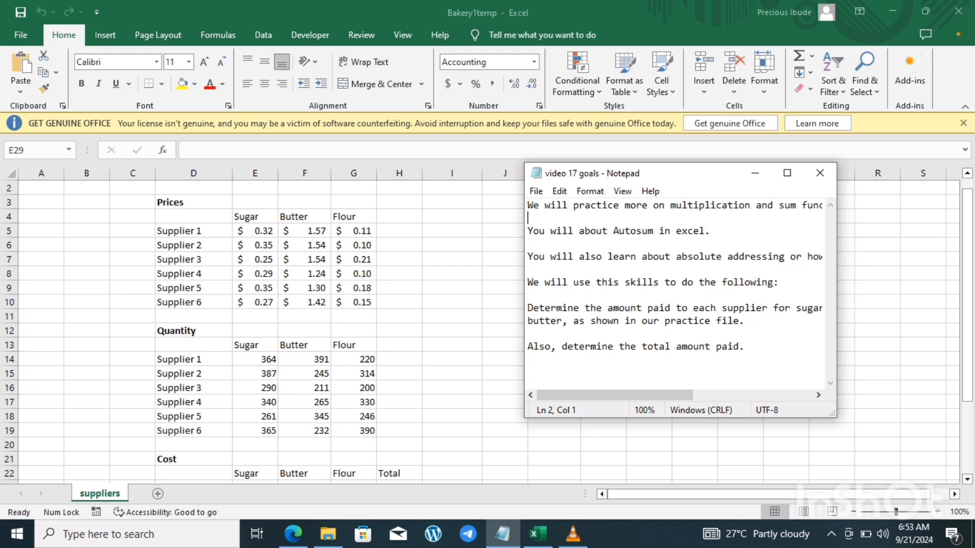
Step: Widen the Notepad window with the video 17 goals slightly, and switch back to the Bakery1temp workbook in Excel
{"action": "mouse_move", "coordinate": [837, 295]}
{"action": "left_mouse_down"}
{"action": "mouse_move", "coordinate": [913, 294]}
{"action": "mouse_move", "coordinate": [847, 295]}
{"action": "left_mouse_up"}
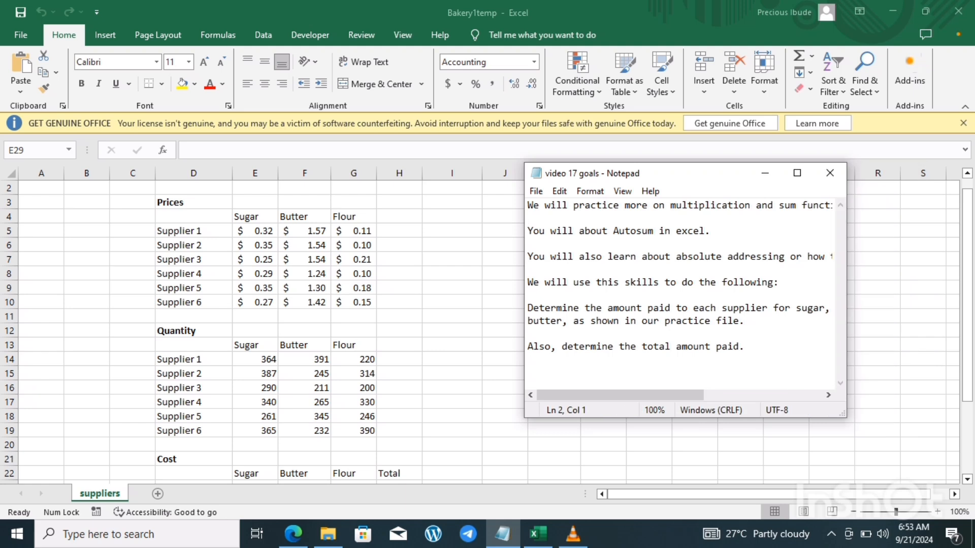
{"action": "key", "text": "alt+Tab"}
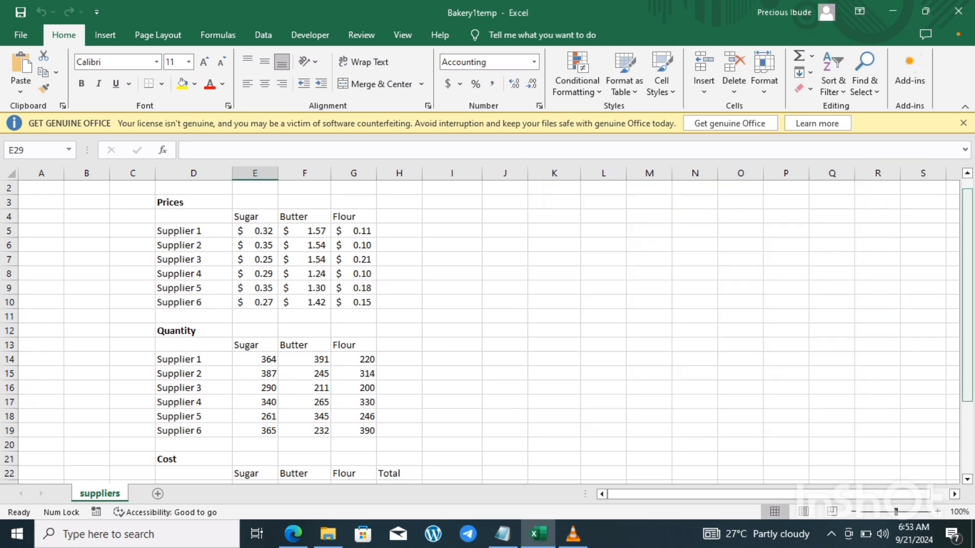
Step: Examine the Prices table, going through the supplier names and their sugar, butter and flour prices
{"action": "mouse_move", "coordinate": [967, 249]}
{"action": "left_mouse_down"}
{"action": "mouse_move", "coordinate": [967, 278]}
{"action": "mouse_move", "coordinate": [967, 241]}
{"action": "left_mouse_up"}
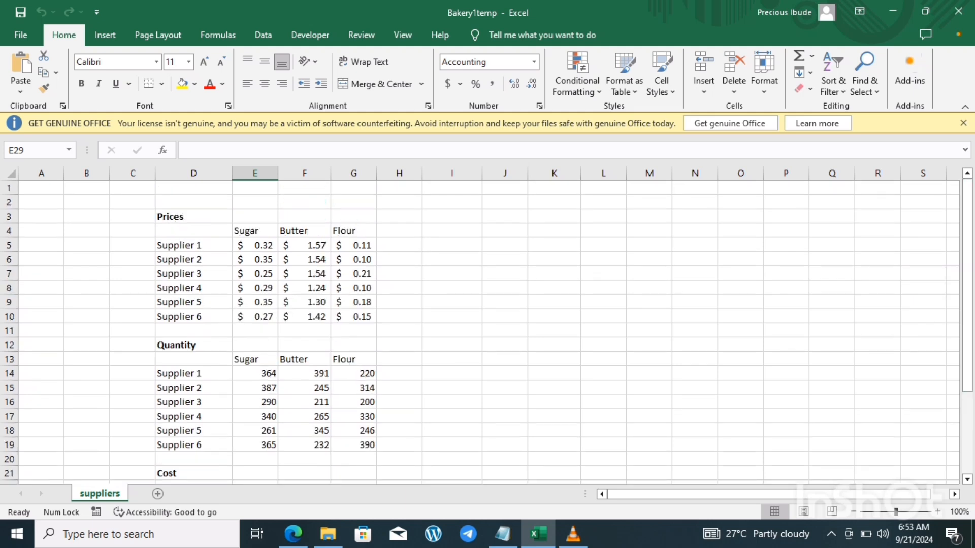
{"action": "left_click_drag", "start_coordinate": [193, 245], "coordinate": [193, 331]}
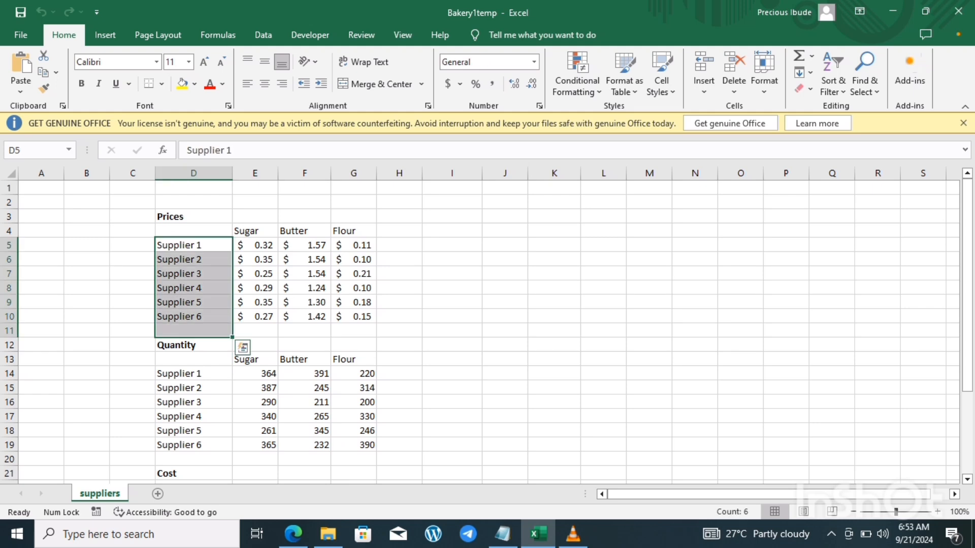
{"action": "left_click", "coordinate": [254, 246]}
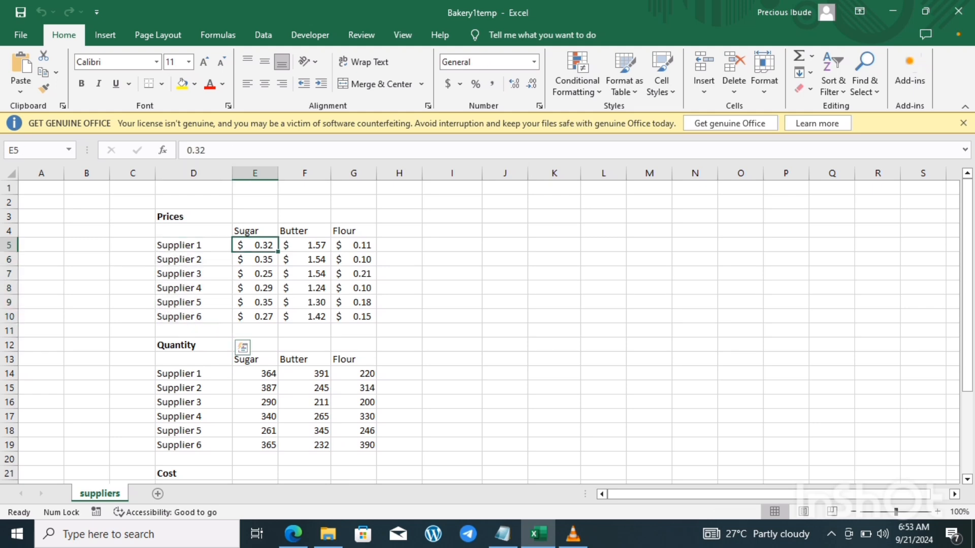
{"action": "left_click", "coordinate": [255, 231]}
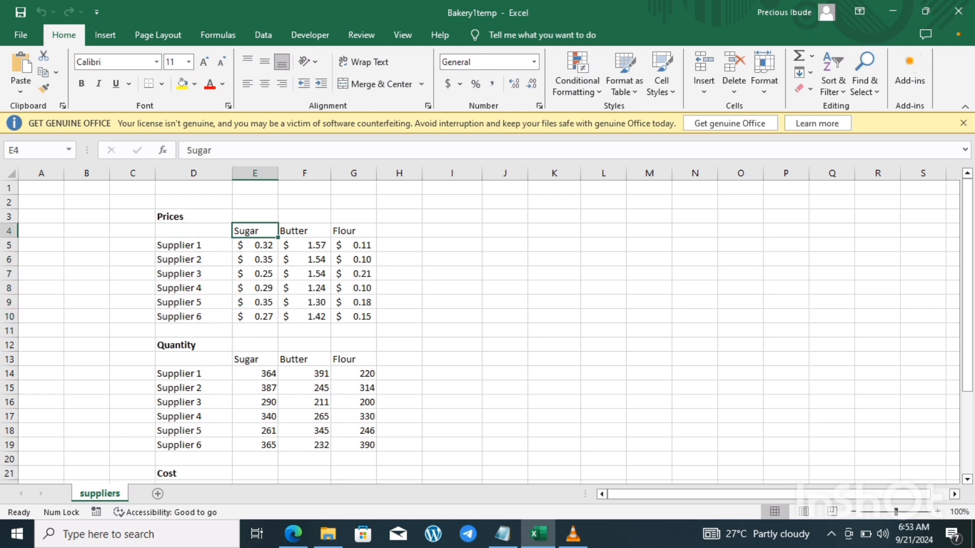
{"action": "left_click", "coordinate": [354, 231]}
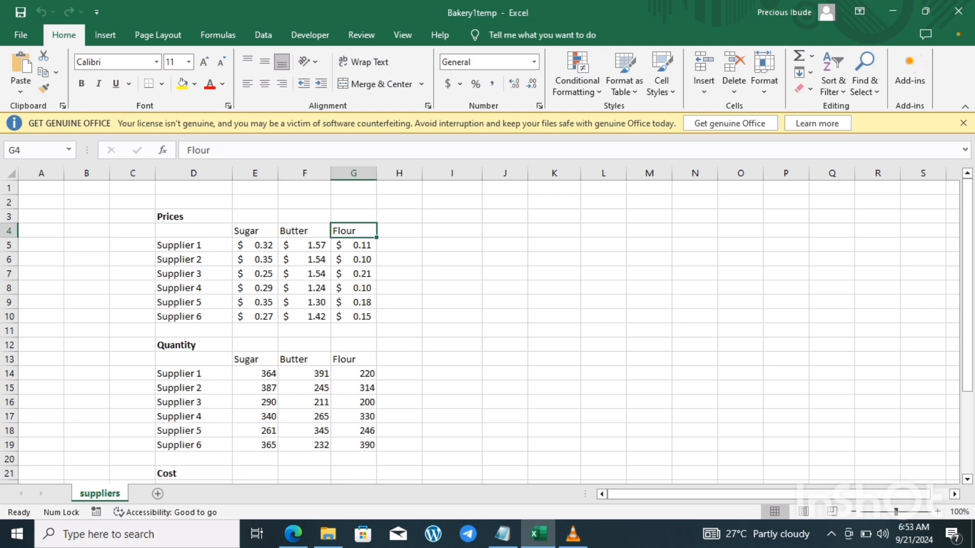
{"action": "left_click", "coordinate": [255, 245]}
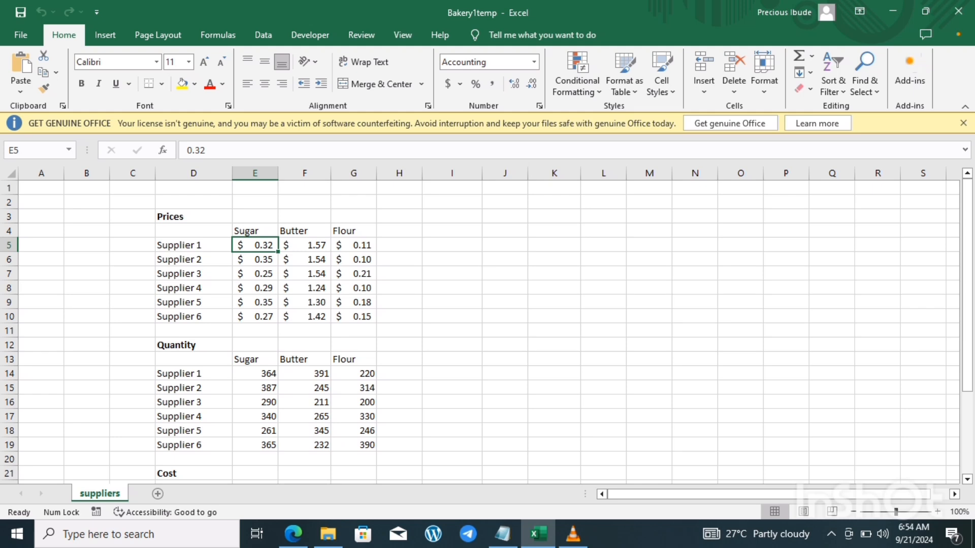
{"action": "left_click", "coordinate": [193, 245]}
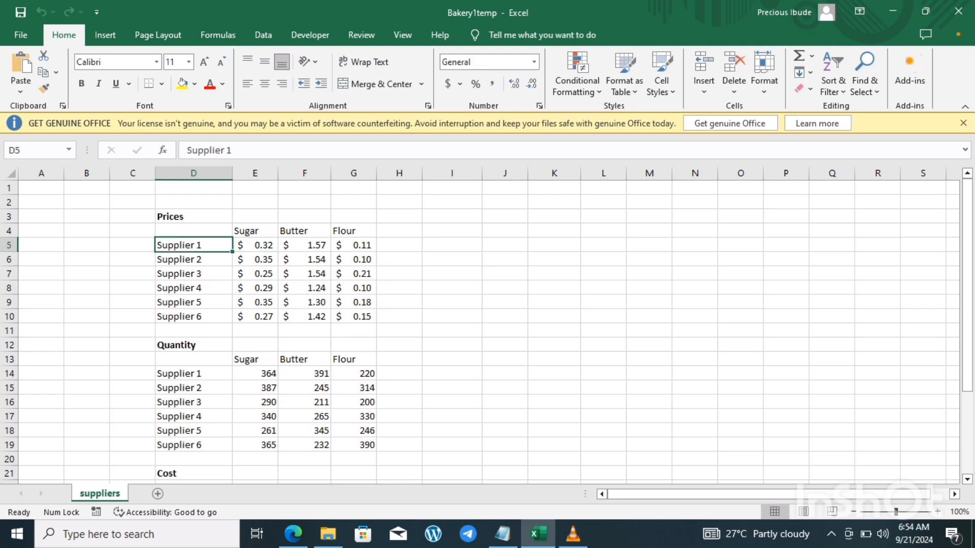
{"action": "left_click", "coordinate": [305, 246]}
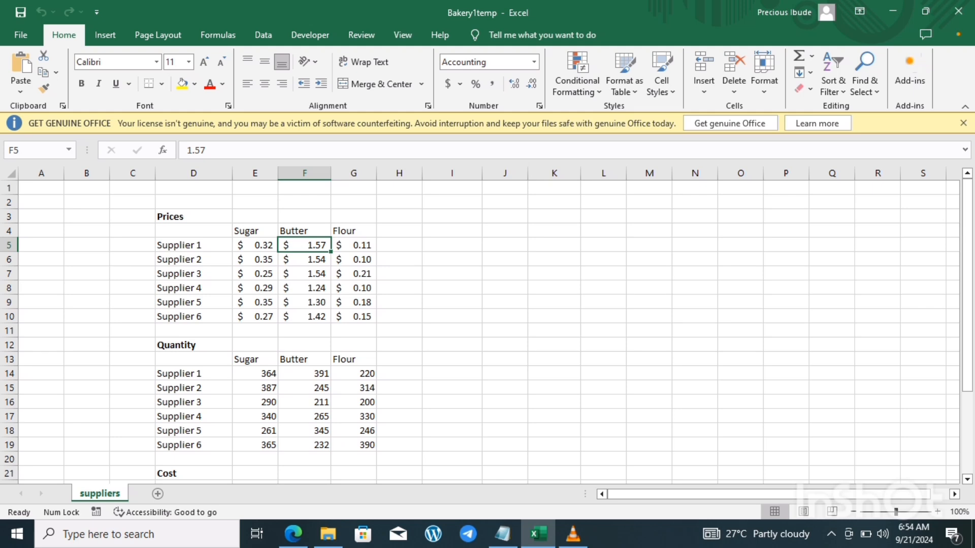
{"action": "left_click", "coordinate": [255, 316]}
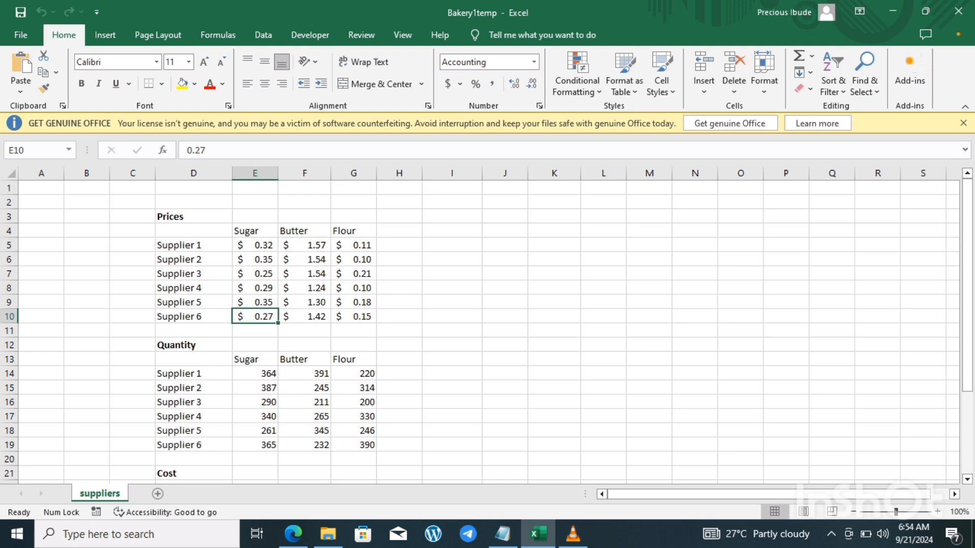
{"action": "left_click", "coordinate": [305, 245]}
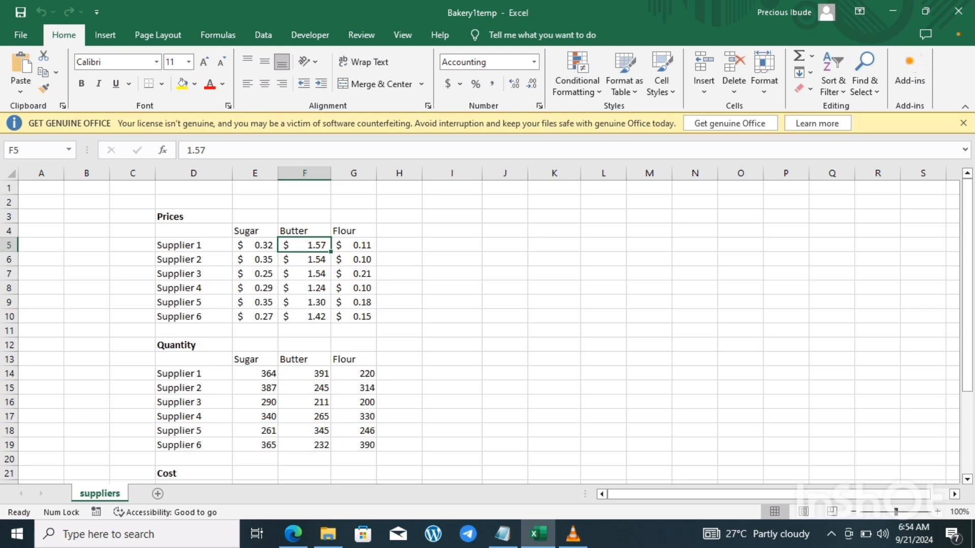
{"action": "left_click", "coordinate": [255, 246]}
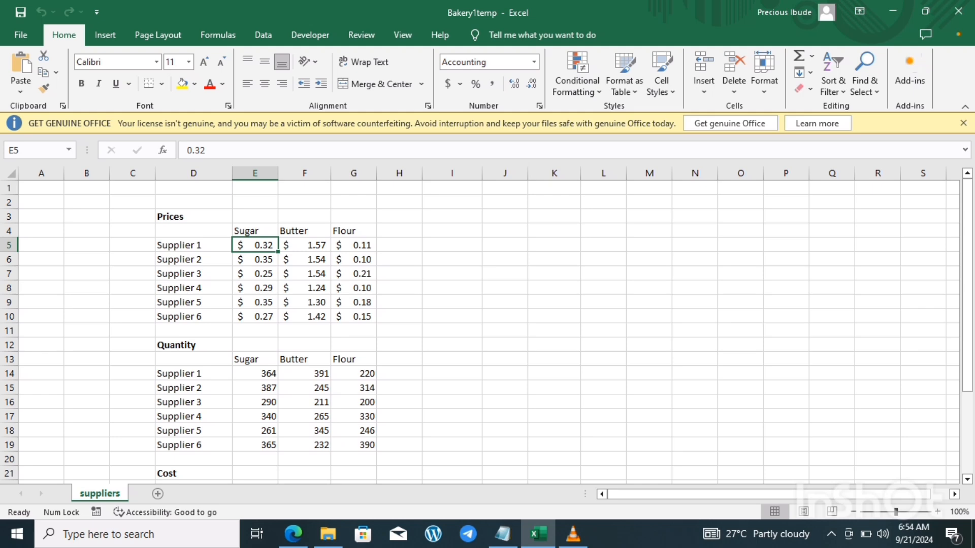
{"action": "left_click", "coordinate": [304, 316]}
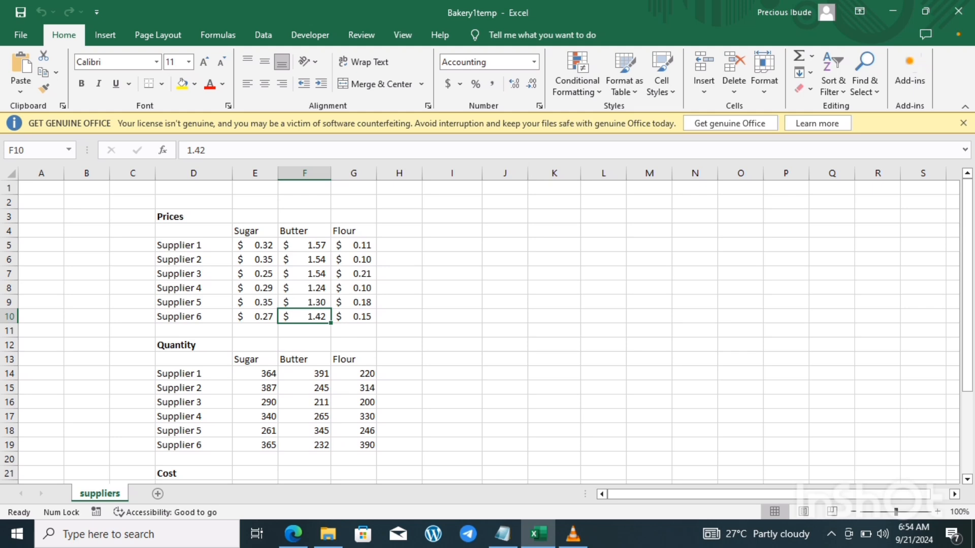
Step: Examine the Quantity table, checking the amount of sugar bought from Supplier 1 and the Supplier 2 row
{"action": "left_click", "coordinate": [193, 373]}
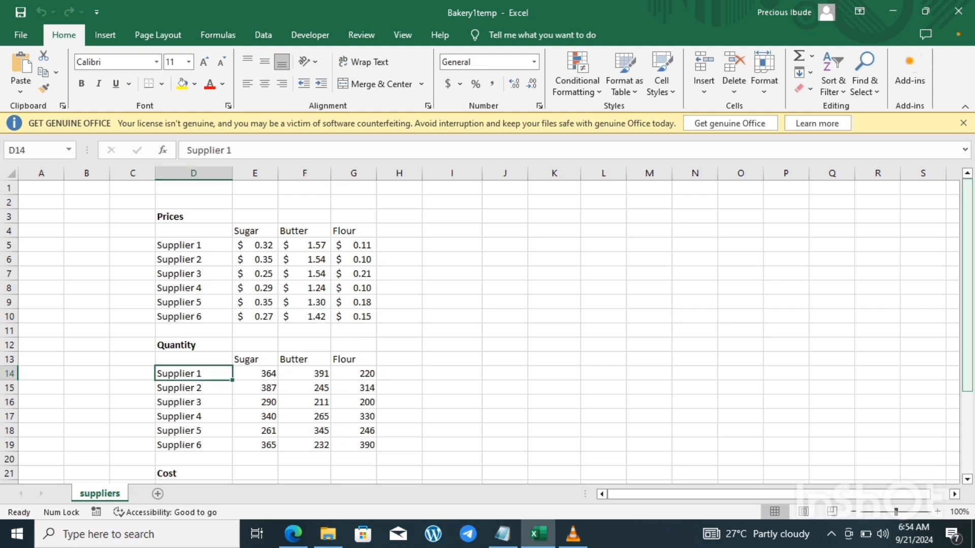
{"action": "scroll", "coordinate": [488, 332], "scroll_direction": "down", "scroll_amount": 1}
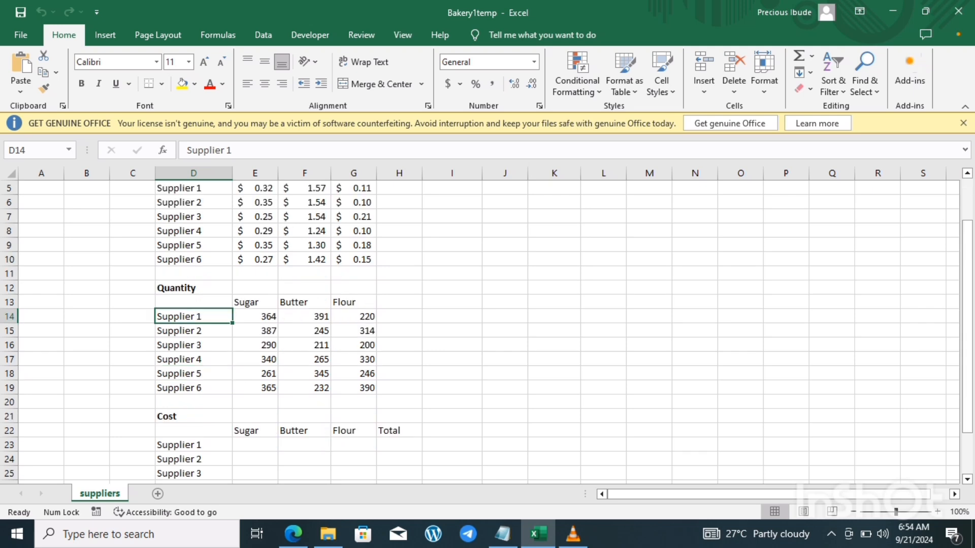
{"action": "left_click", "coordinate": [255, 316]}
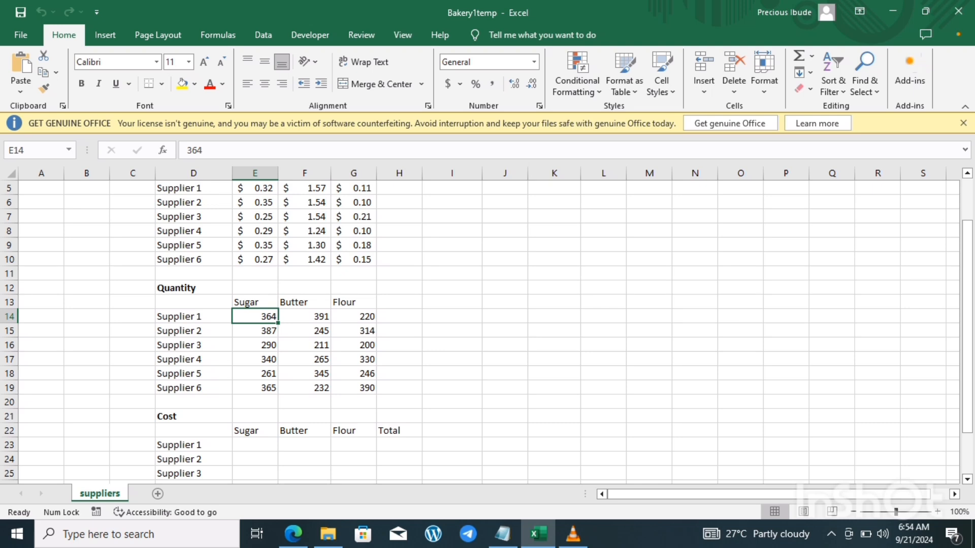
{"action": "left_click", "coordinate": [193, 316]}
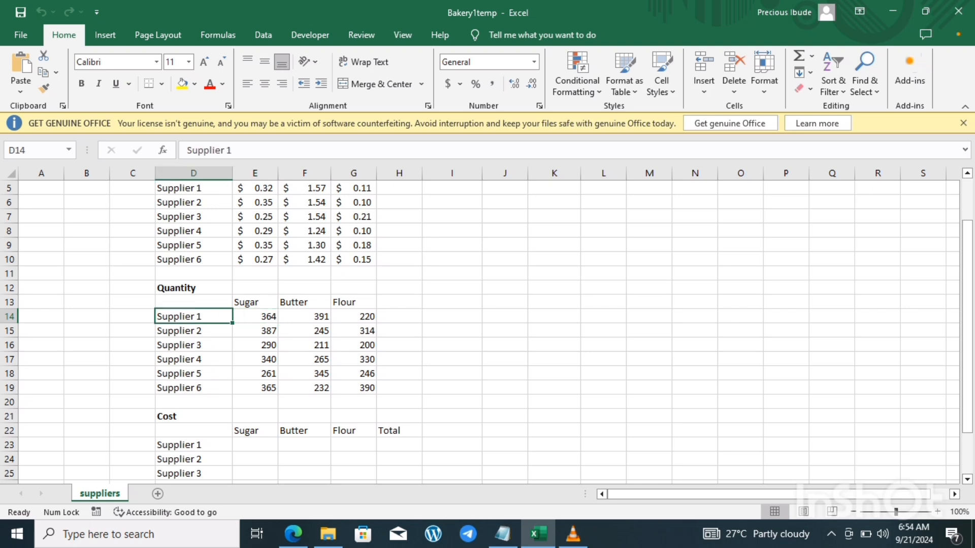
{"action": "left_click", "coordinate": [255, 316]}
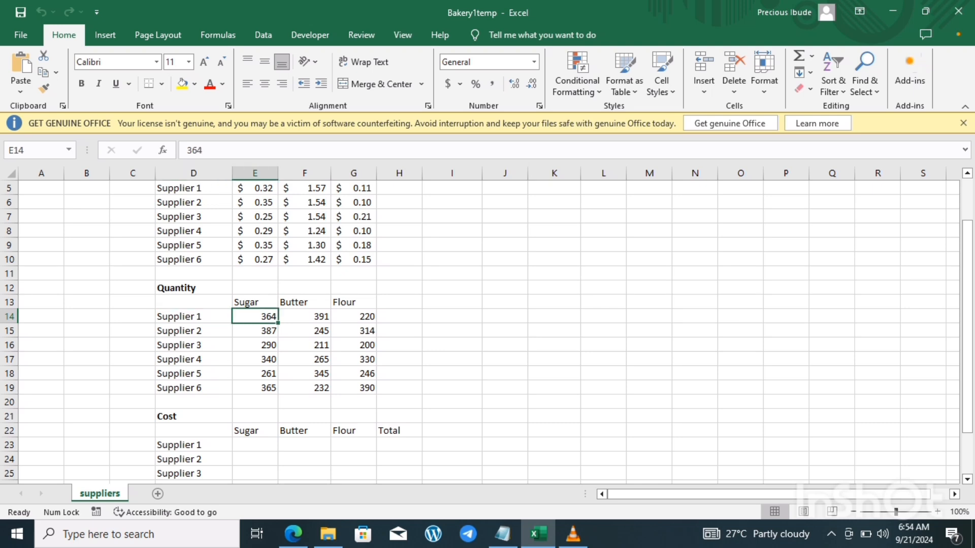
{"action": "left_click", "coordinate": [193, 317]}
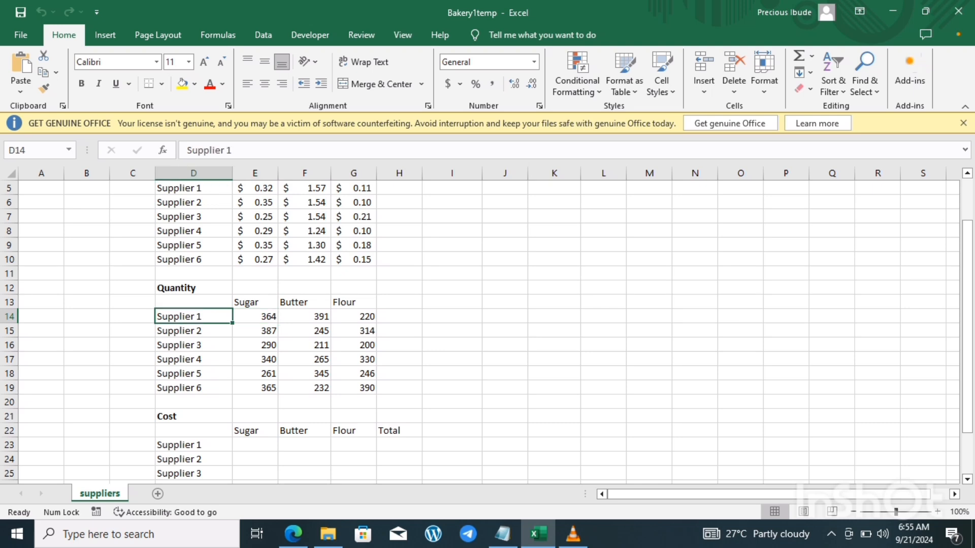
{"action": "left_click", "coordinate": [193, 331]}
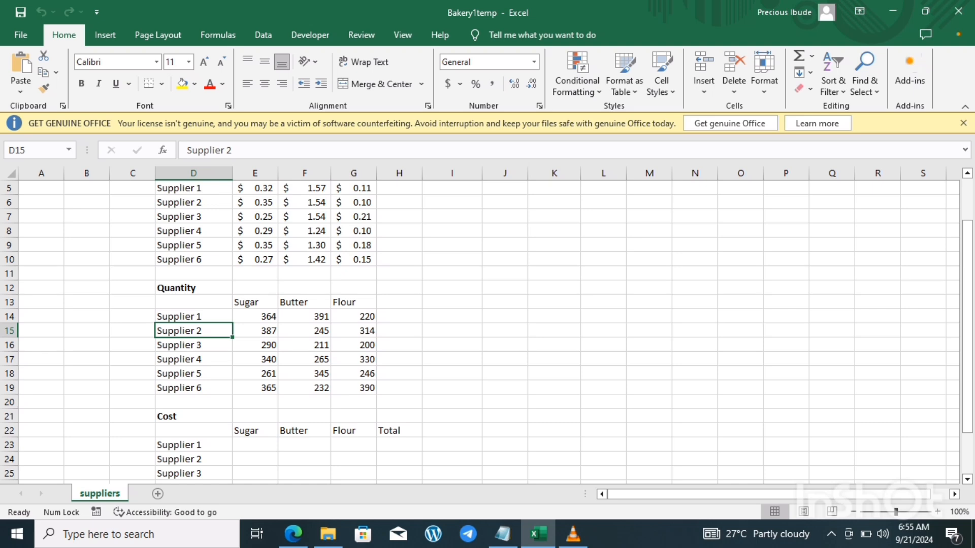
Step: View the Cost table down to its Total row, and check the goals in Notepad before returning to Excel
{"action": "left_click_drag", "start_coordinate": [967, 327], "coordinate": [967, 367]}
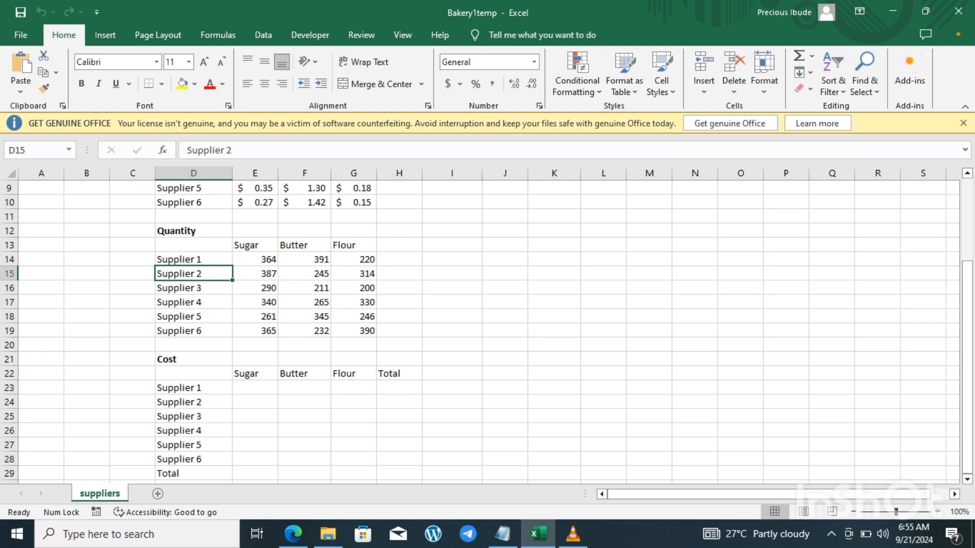
{"action": "left_click", "coordinate": [503, 534]}
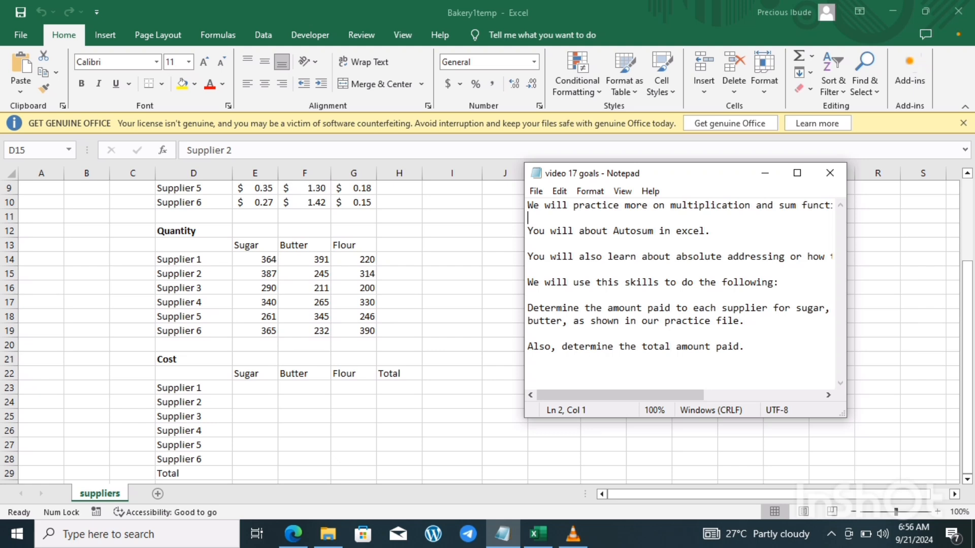
{"action": "key", "text": "alt+Tab"}
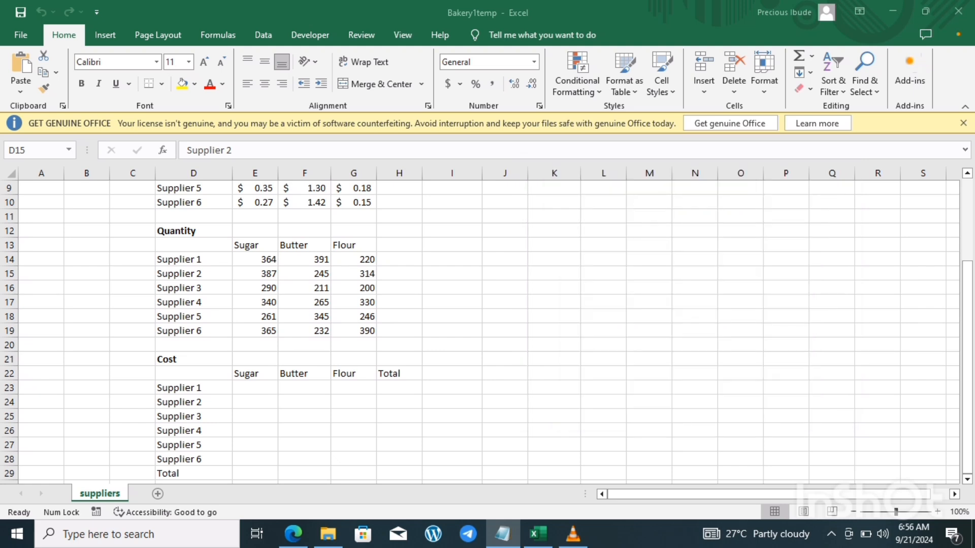
Step: Compare Supplier 1's sugar cells in the Cost, Quantity and Prices tables to identify the inputs for the cost calculation
{"action": "left_click", "coordinate": [255, 388]}
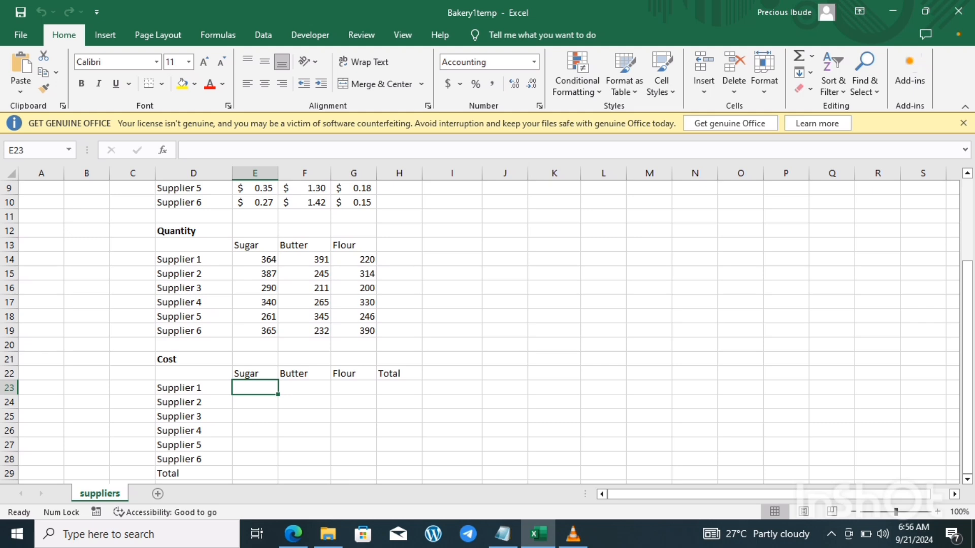
{"action": "left_click", "coordinate": [255, 259]}
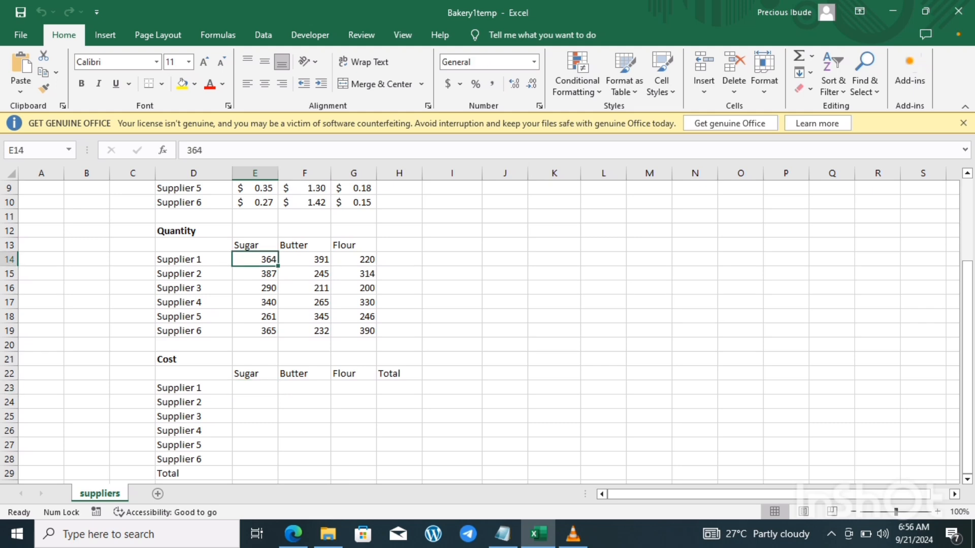
{"action": "left_click_drag", "start_coordinate": [967, 294], "coordinate": [968, 231]}
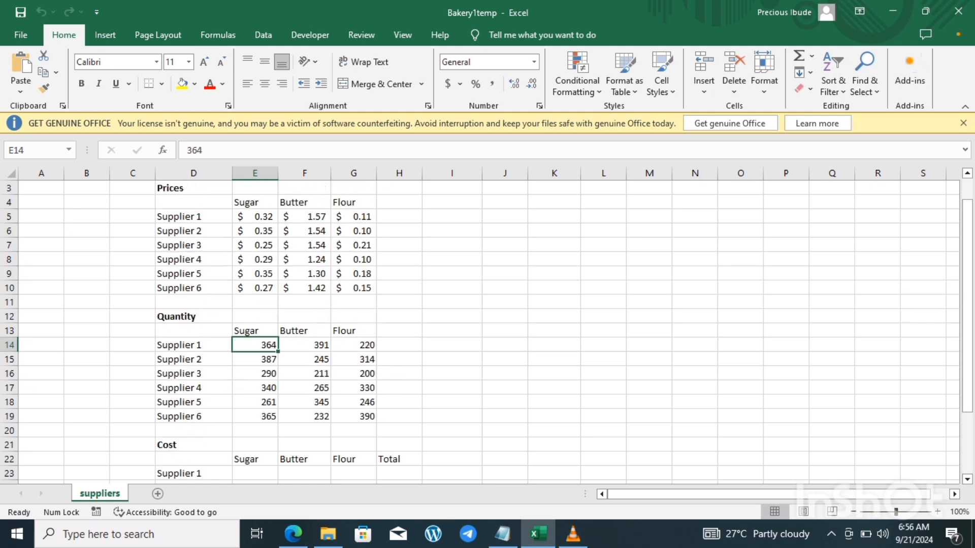
{"action": "left_click", "coordinate": [255, 217]}
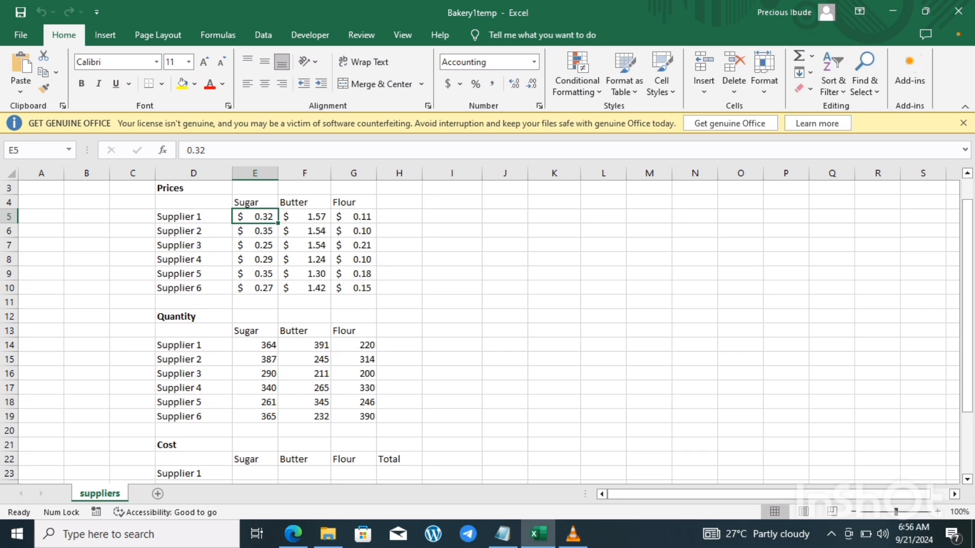
{"action": "left_click", "coordinate": [255, 473]}
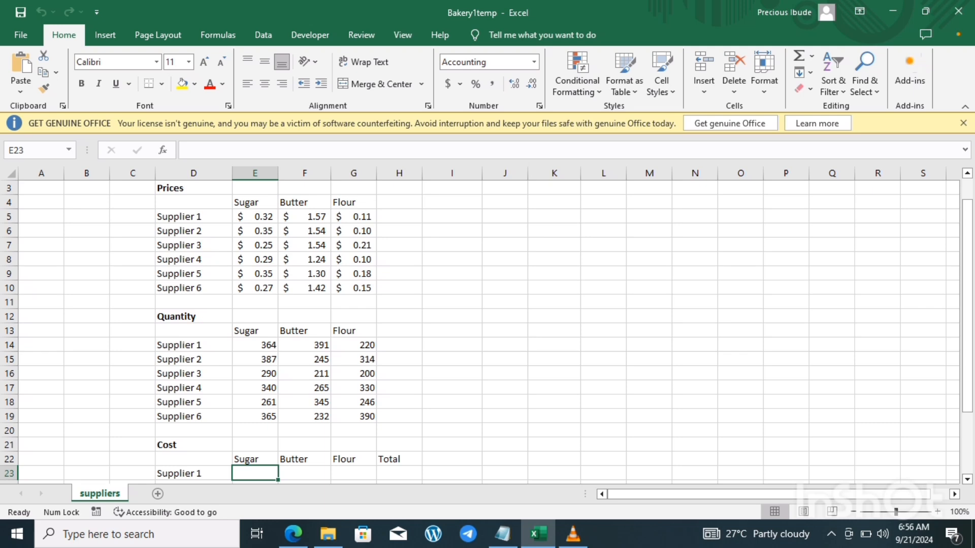
{"action": "left_click", "coordinate": [255, 345]}
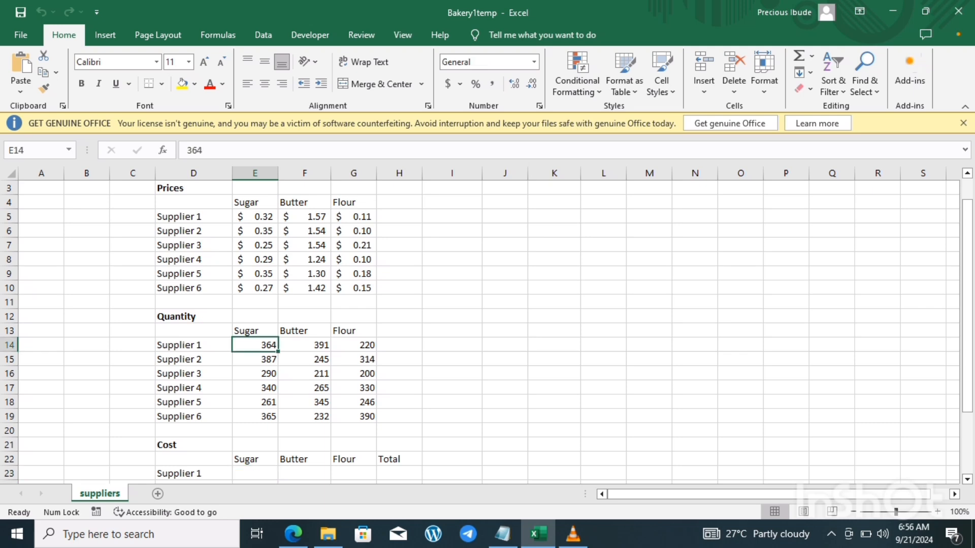
{"action": "left_click", "coordinate": [255, 217]}
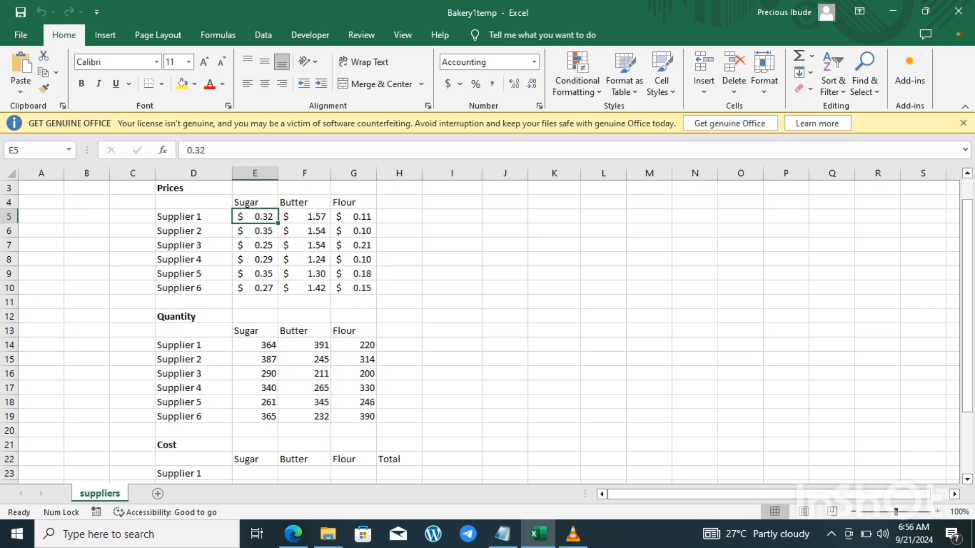
Step: Calculate Supplier 1's sugar cost in E23 of the Cost table with the formula =E5*E14
{"action": "left_click", "coordinate": [254, 474]}
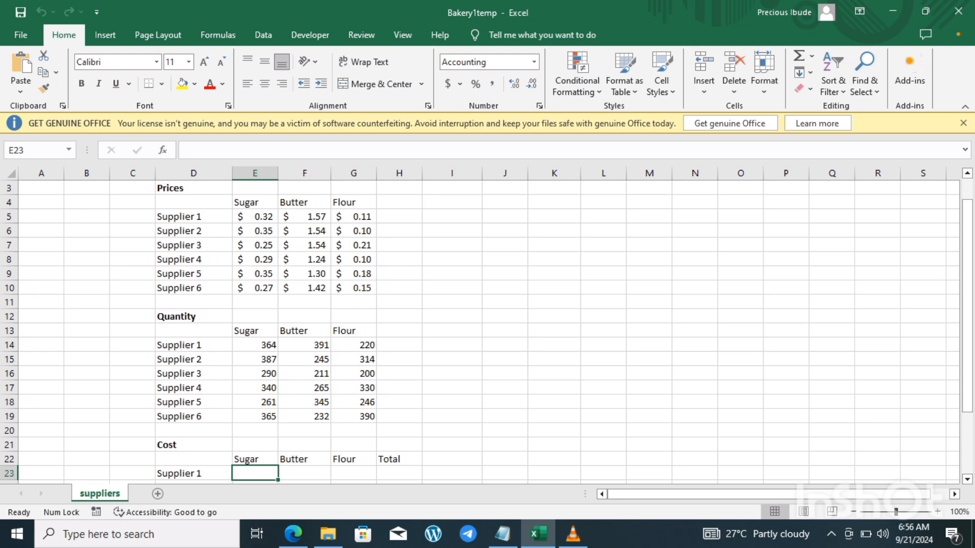
{"action": "type", "text": "="}
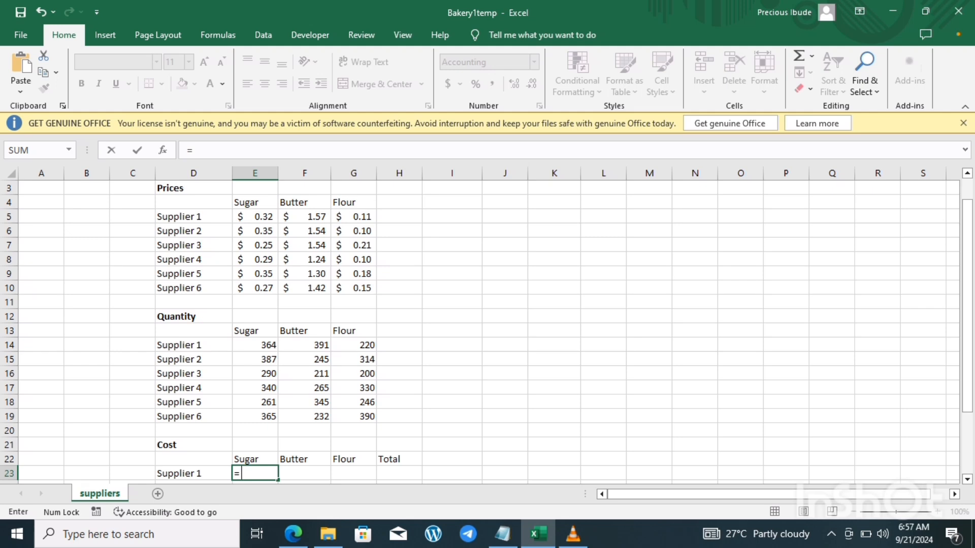
{"action": "left_click", "coordinate": [255, 217]}
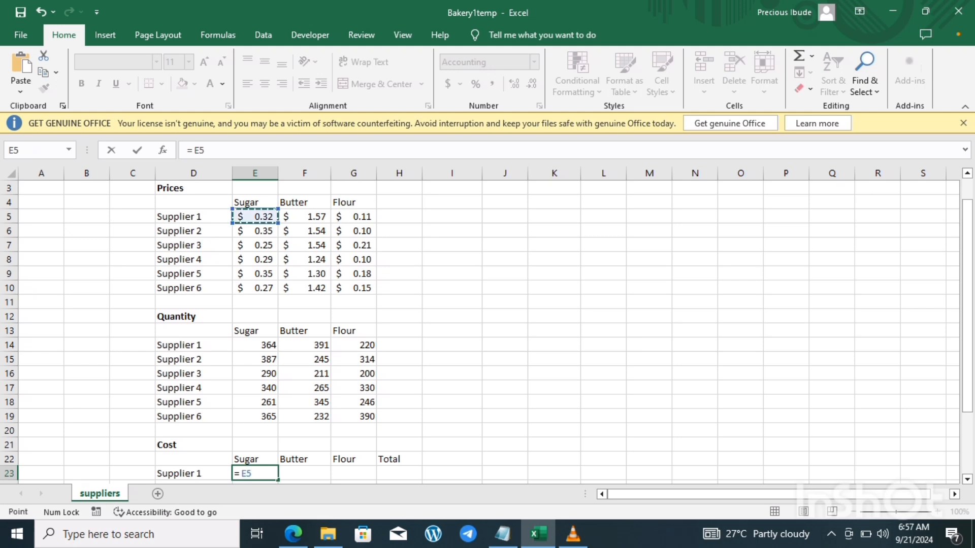
{"action": "type", "text": "*"}
{"action": "left_click", "coordinate": [255, 345]}
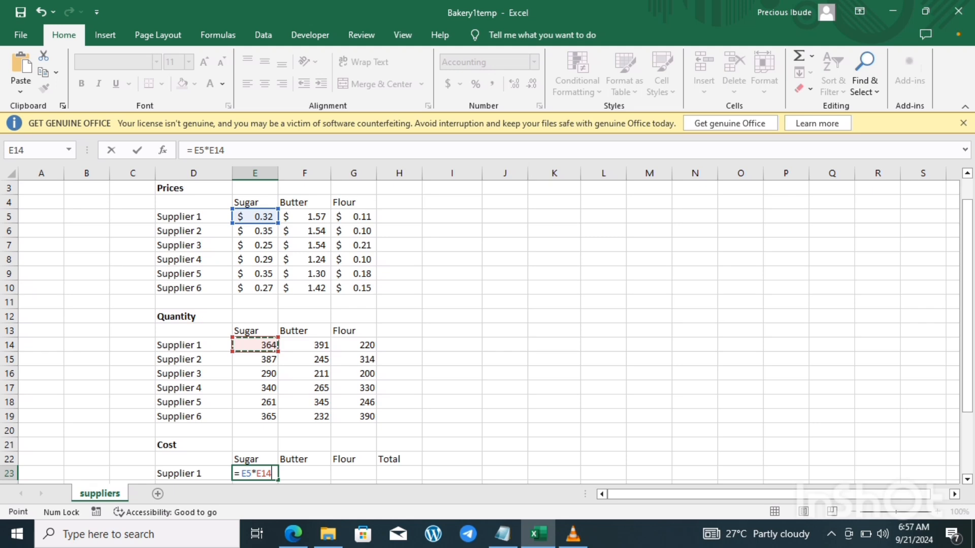
{"action": "key", "text": "Return"}
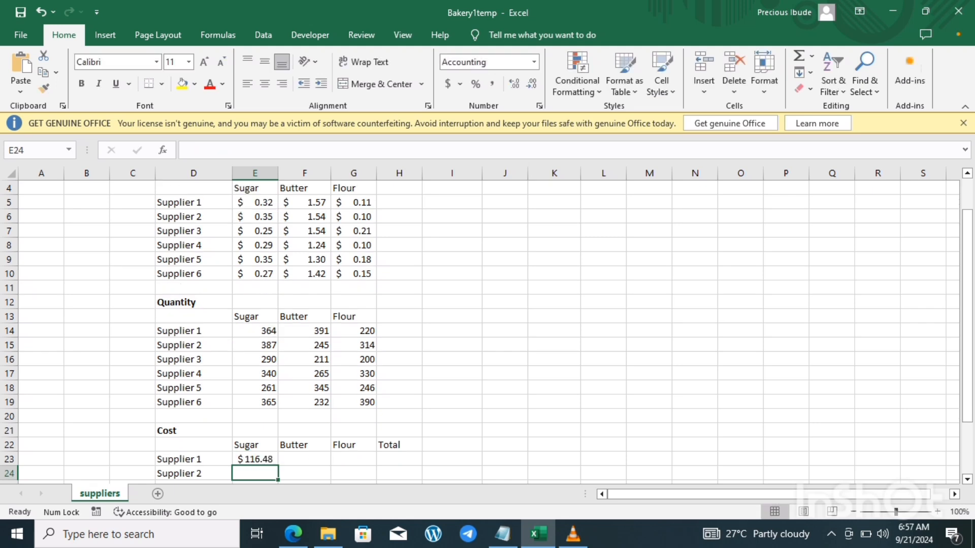
Step: Fill Supplier 1's sugar cost formula down the Sugar column of the Cost table through Supplier 6
{"action": "left_click", "coordinate": [255, 460]}
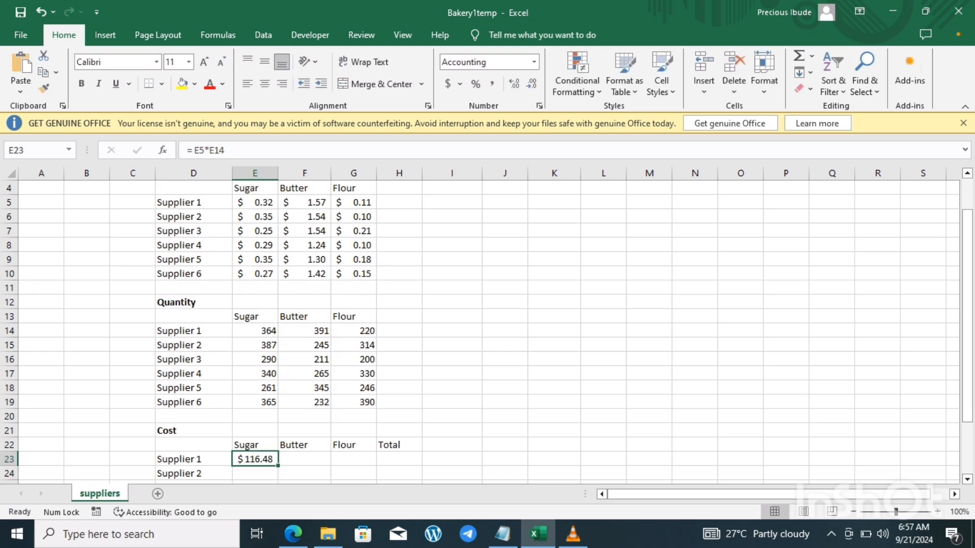
{"action": "left_click_drag", "start_coordinate": [967, 225], "coordinate": [967, 277]}
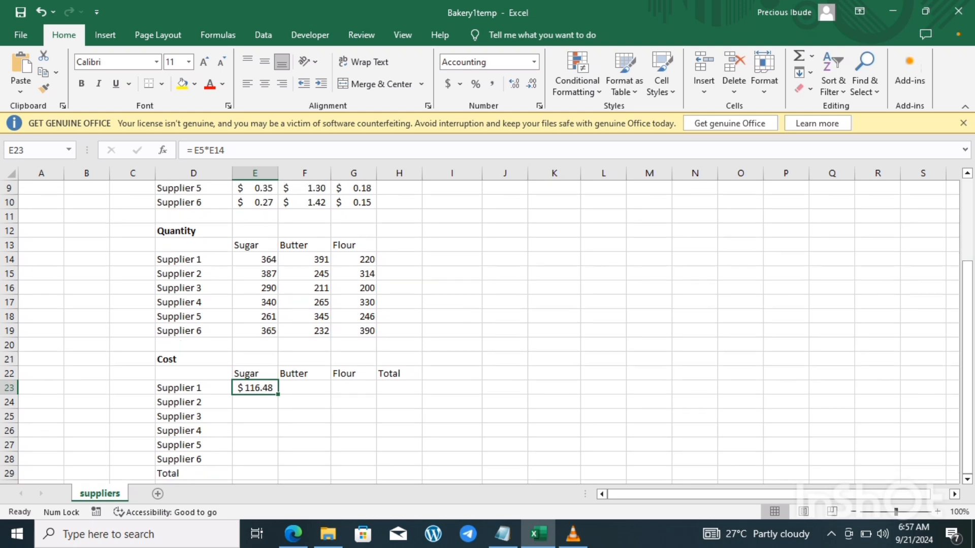
{"action": "left_click_drag", "start_coordinate": [278, 395], "coordinate": [278, 463]}
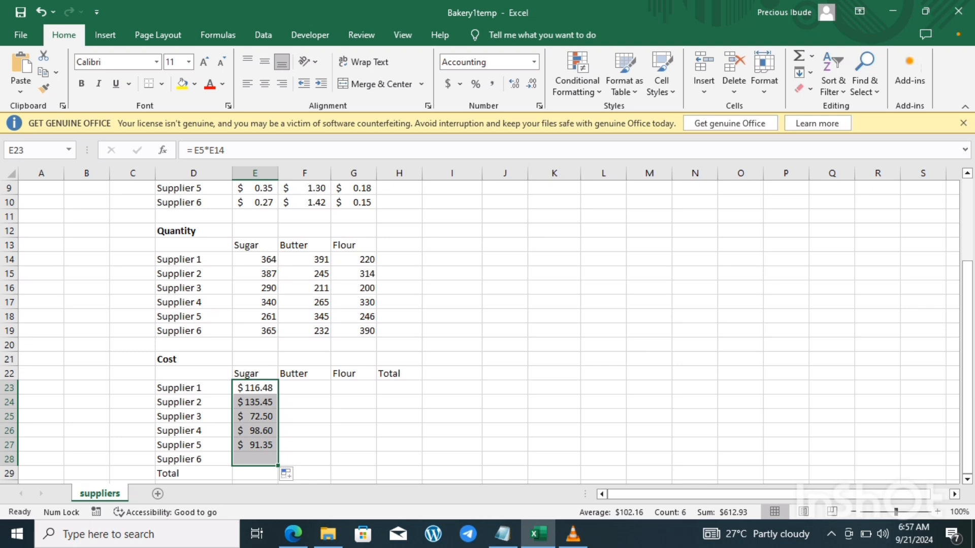
Step: Compare Supplier 6's sugar cost formula with the sugar quantity it refers to
{"action": "left_click", "coordinate": [254, 460]}
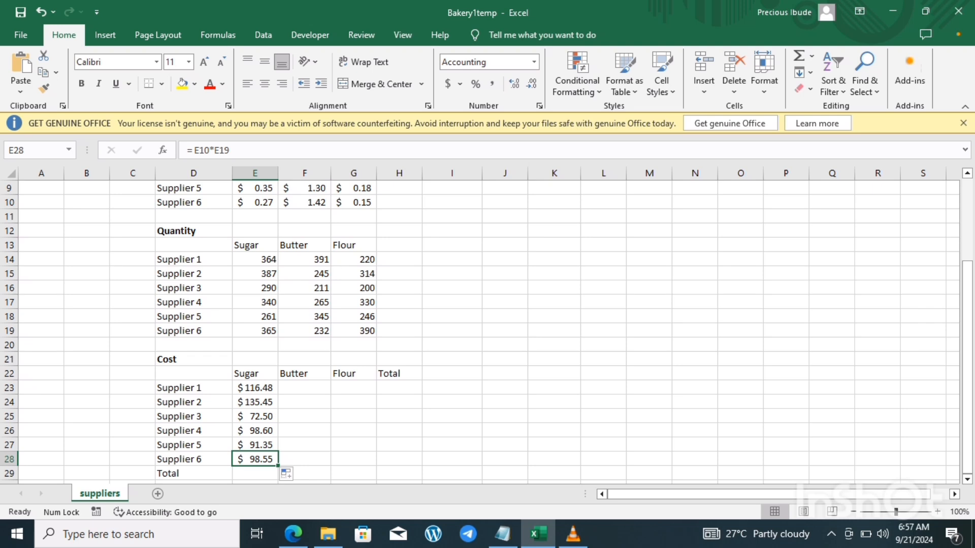
{"action": "left_click", "coordinate": [255, 331]}
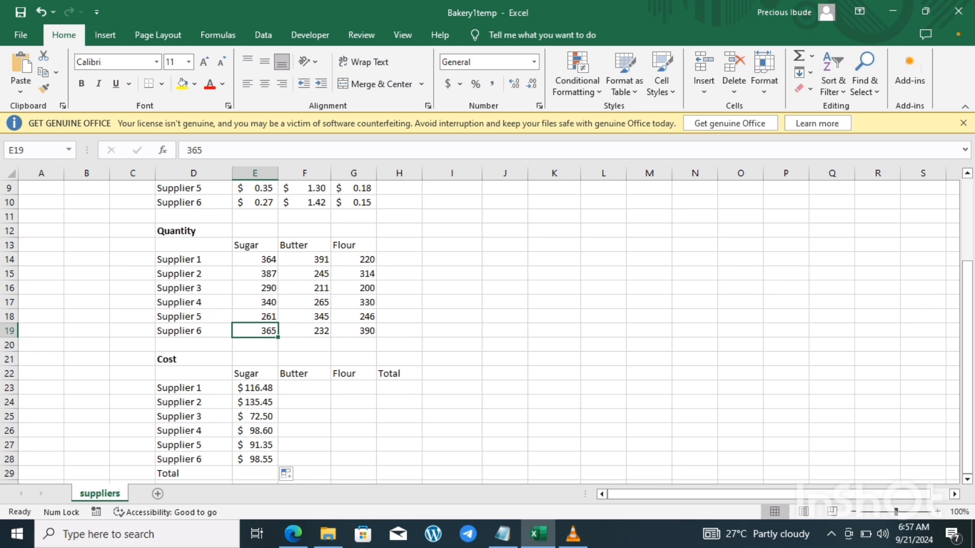
{"action": "left_click", "coordinate": [255, 459]}
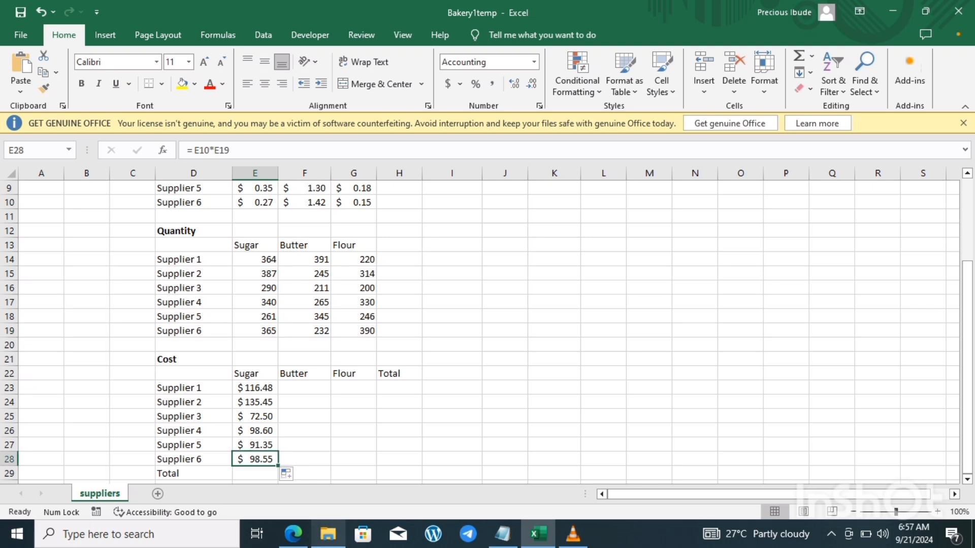
Step: Check Supplier 6's sugar cost in Calculator by multiplying 365 by 0.27, and return to Excel
{"action": "key", "text": "super"}
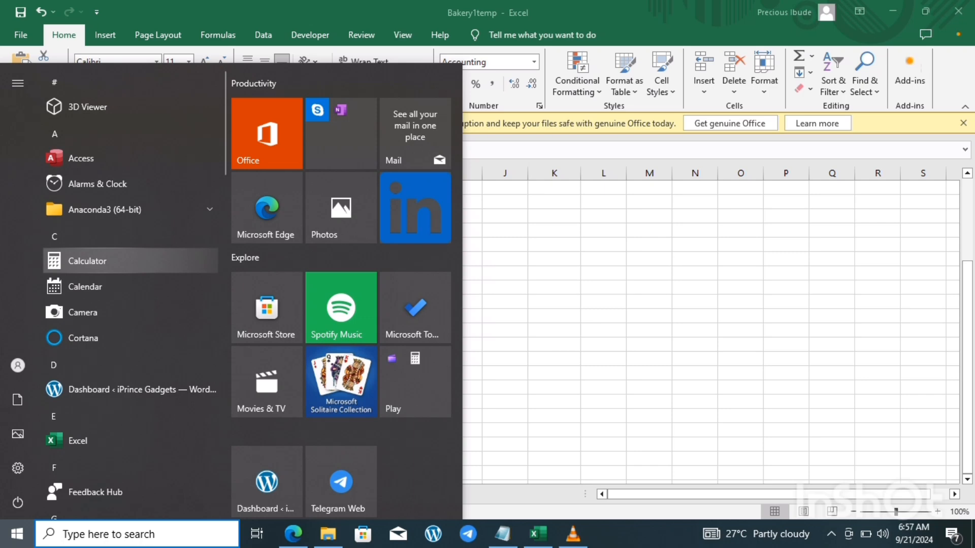
{"action": "left_click", "coordinate": [86, 261]}
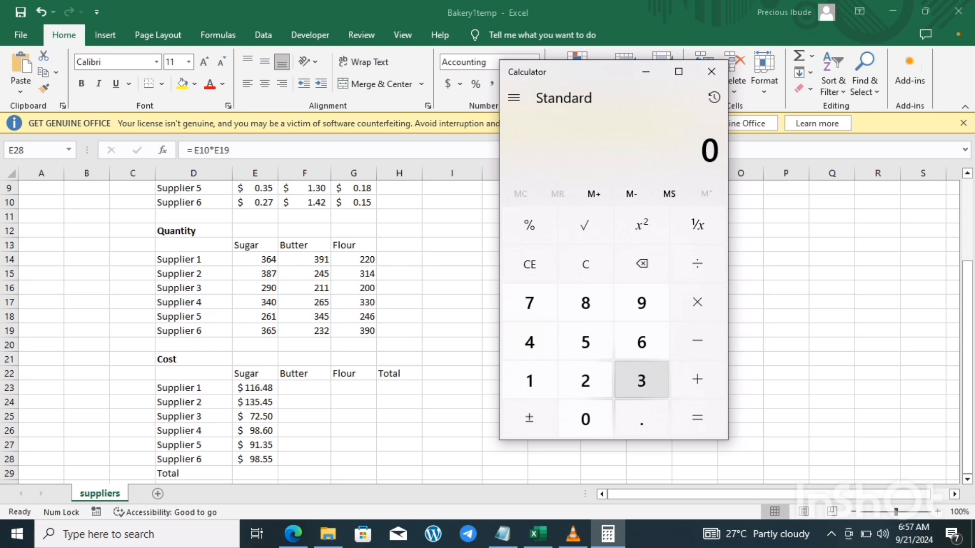
{"action": "left_click", "coordinate": [641, 380]}
{"action": "left_click", "coordinate": [641, 342]}
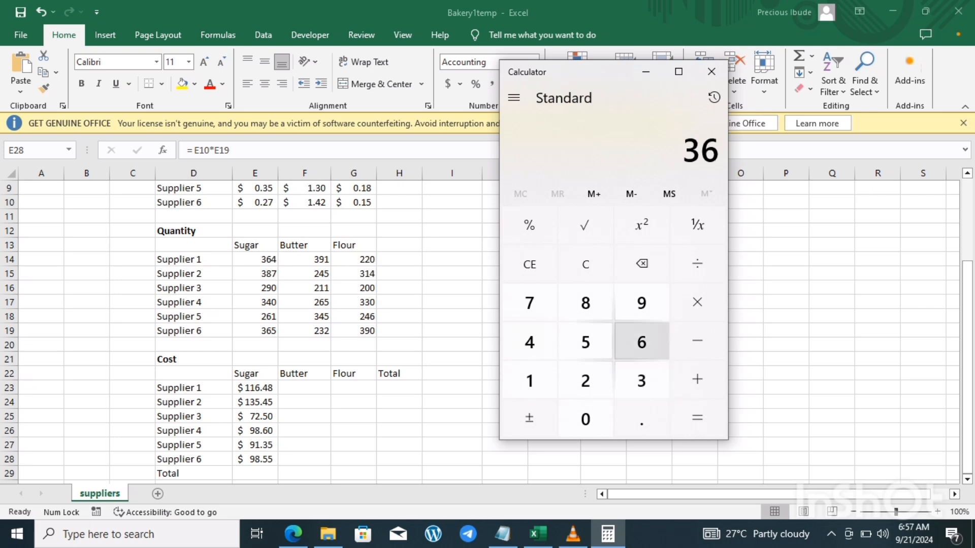
{"action": "left_click", "coordinate": [585, 341]}
{"action": "left_click", "coordinate": [697, 302]}
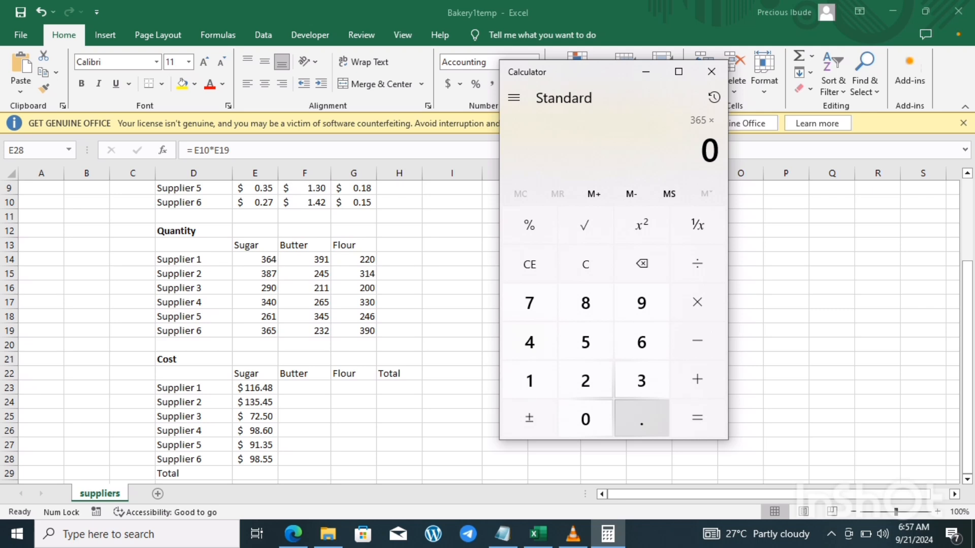
{"action": "left_click", "coordinate": [642, 418]}
{"action": "left_click", "coordinate": [585, 380]}
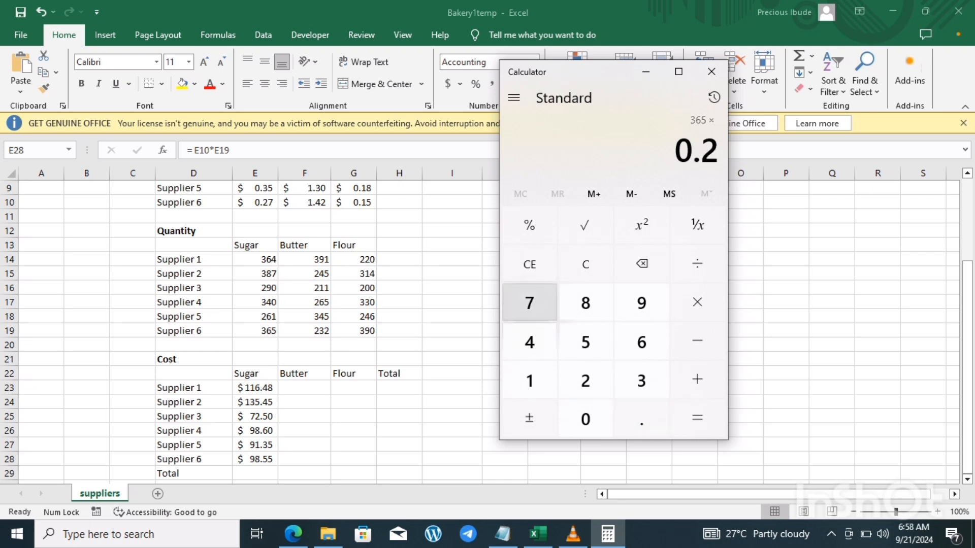
{"action": "left_click", "coordinate": [529, 303]}
{"action": "left_click", "coordinate": [697, 418]}
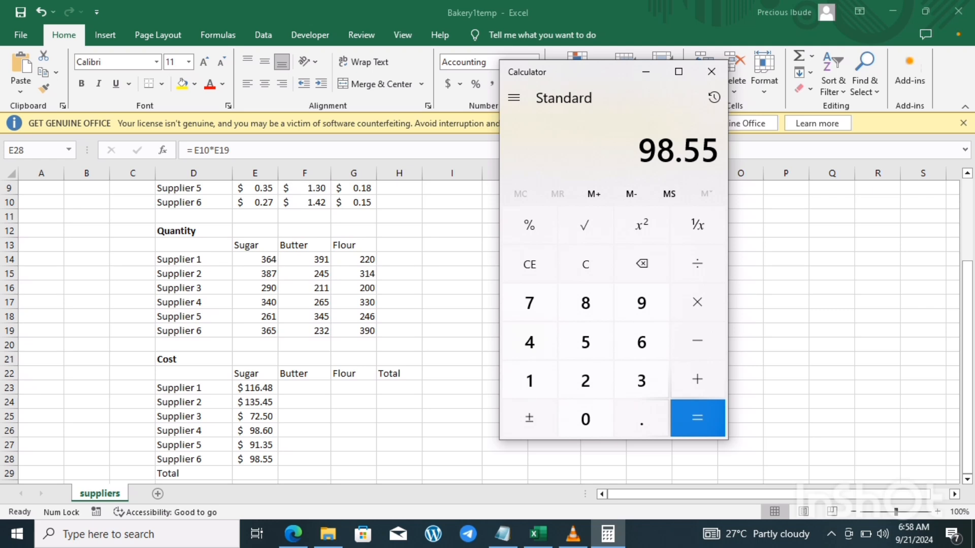
{"action": "key", "text": "alt+Tab"}
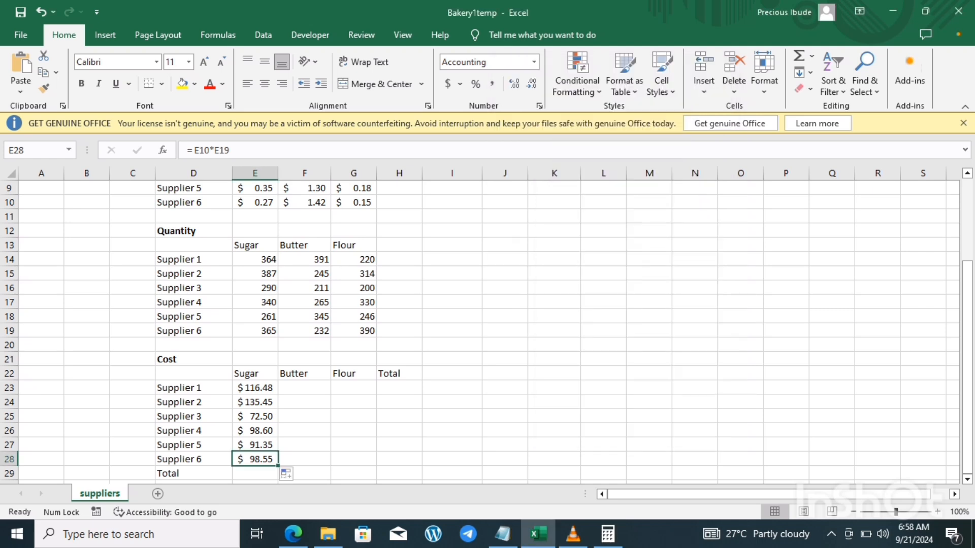
Step: Fill Supplier 1's sugar cost formula across the Cost table row into the Butter and Flour columns
{"action": "left_click", "coordinate": [255, 388]}
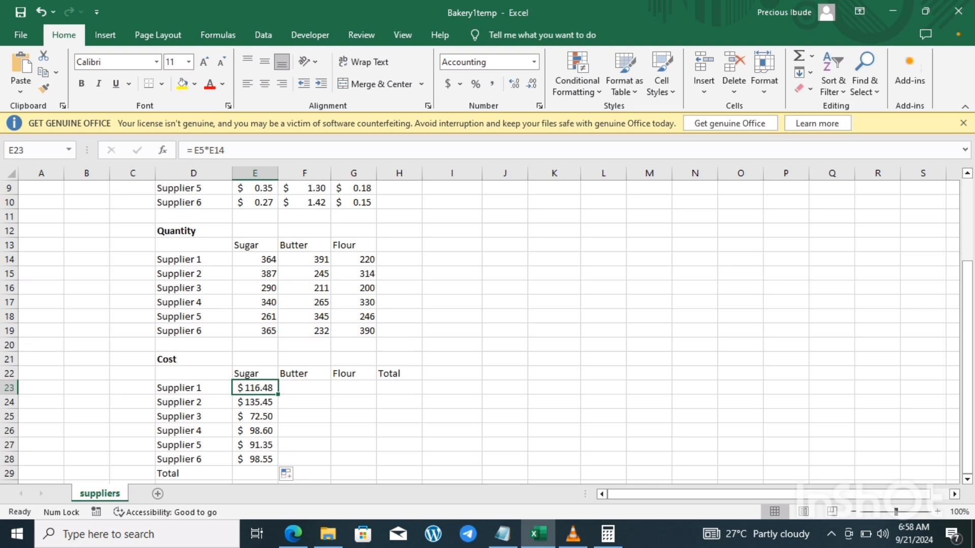
{"action": "left_click", "coordinate": [304, 388]}
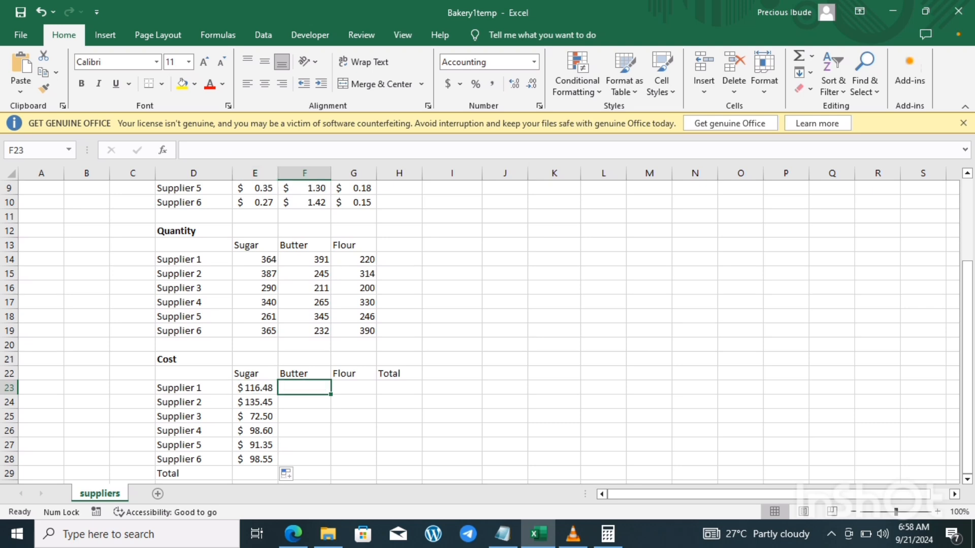
{"action": "left_click", "coordinate": [353, 388]}
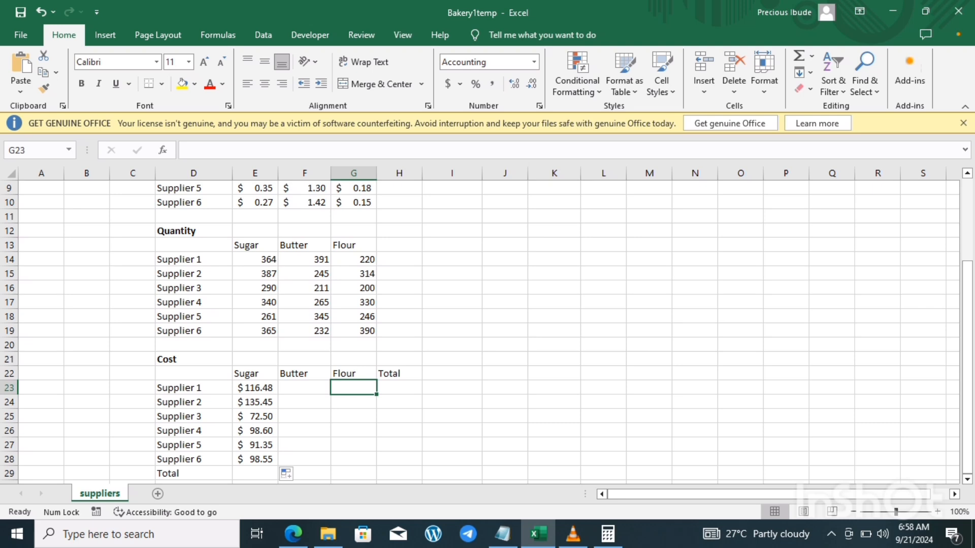
{"action": "left_click", "coordinate": [255, 388]}
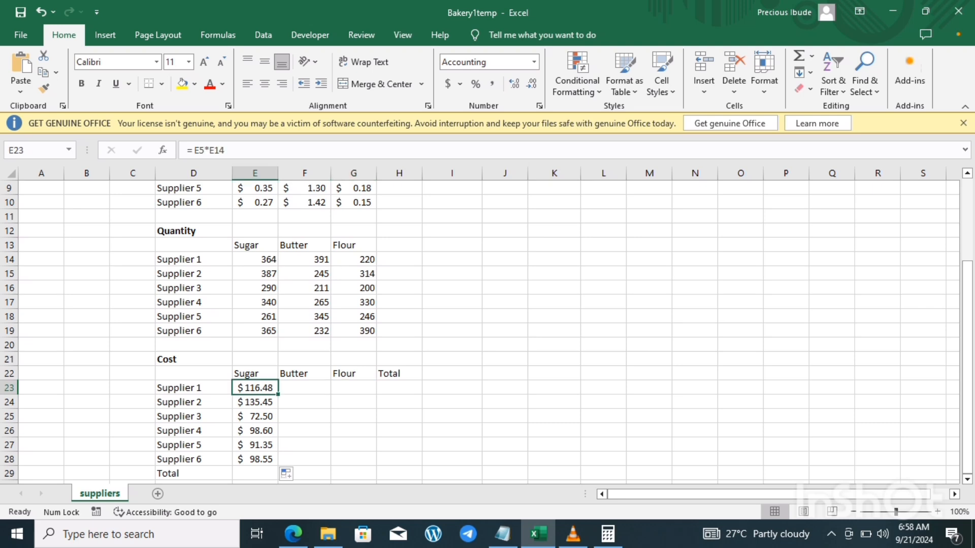
{"action": "left_click_drag", "start_coordinate": [278, 394], "coordinate": [355, 391]}
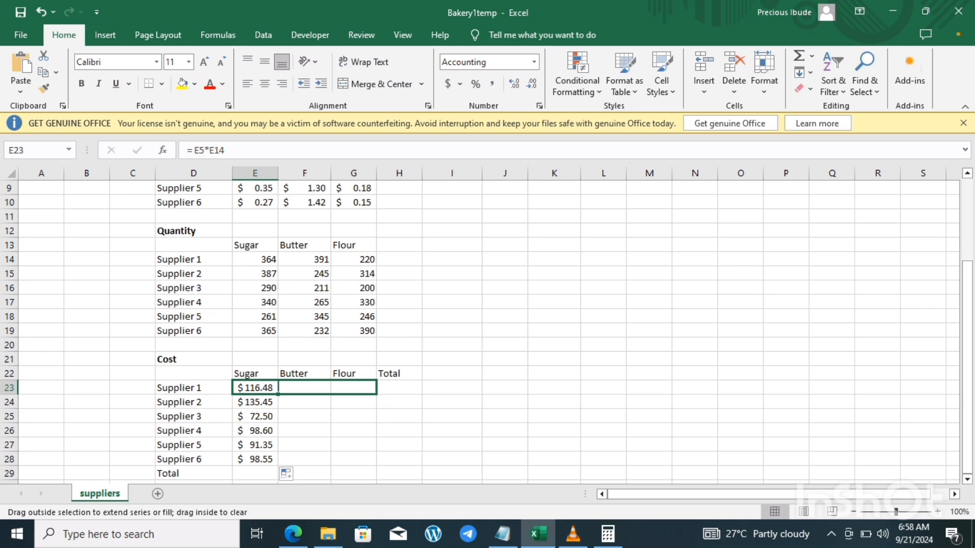
{"action": "left_click_drag", "start_coordinate": [356, 391], "coordinate": [355, 391]}
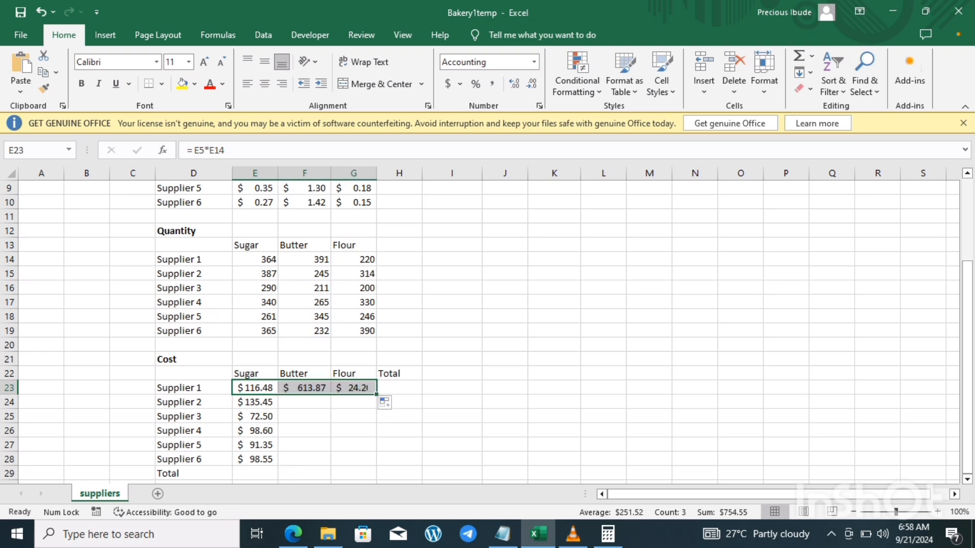
Step: Inspect Supplier 1's butter cost formula alongside the Prices and Quantity tables, and switch to Calculator with its display cleared
{"action": "left_click", "coordinate": [305, 402]}
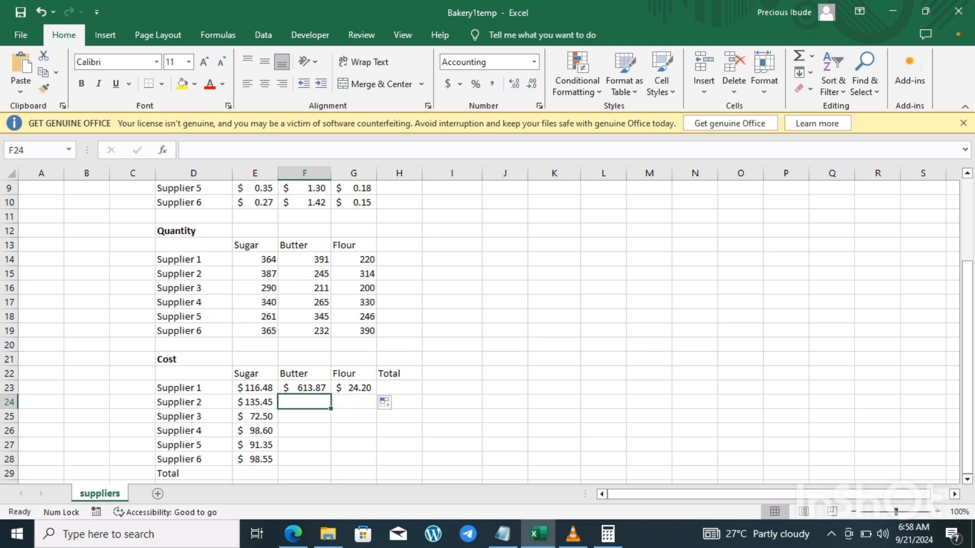
{"action": "left_click", "coordinate": [304, 388]}
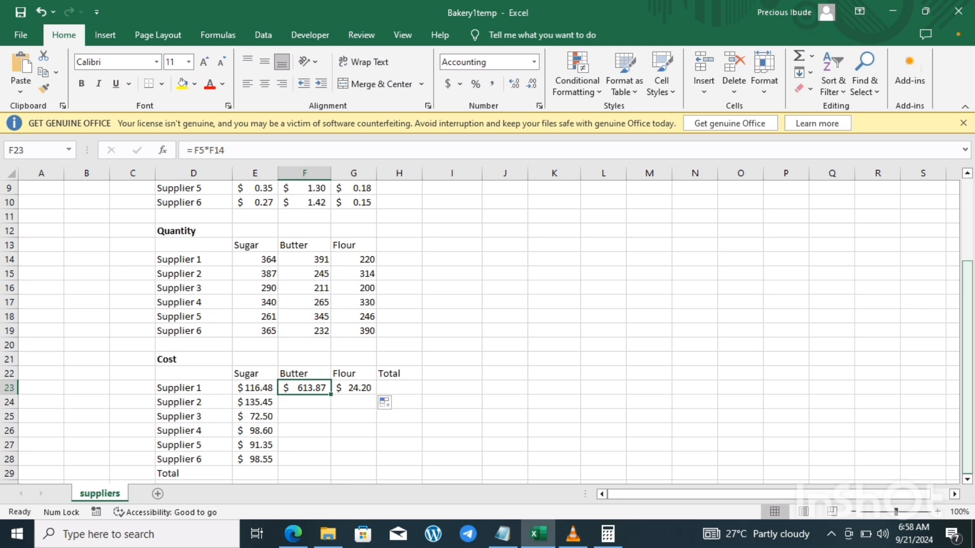
{"action": "left_click_drag", "start_coordinate": [967, 358], "coordinate": [967, 307]}
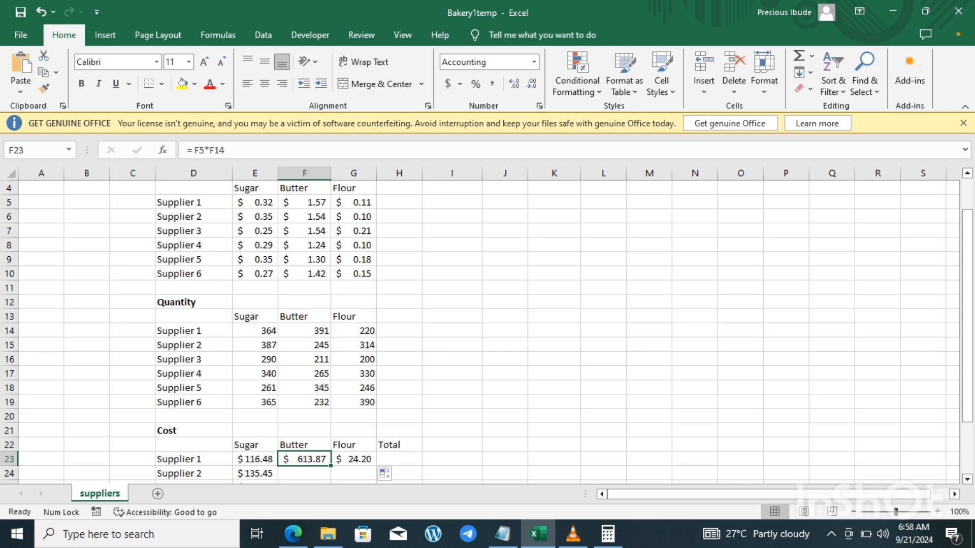
{"action": "left_click", "coordinate": [607, 534]}
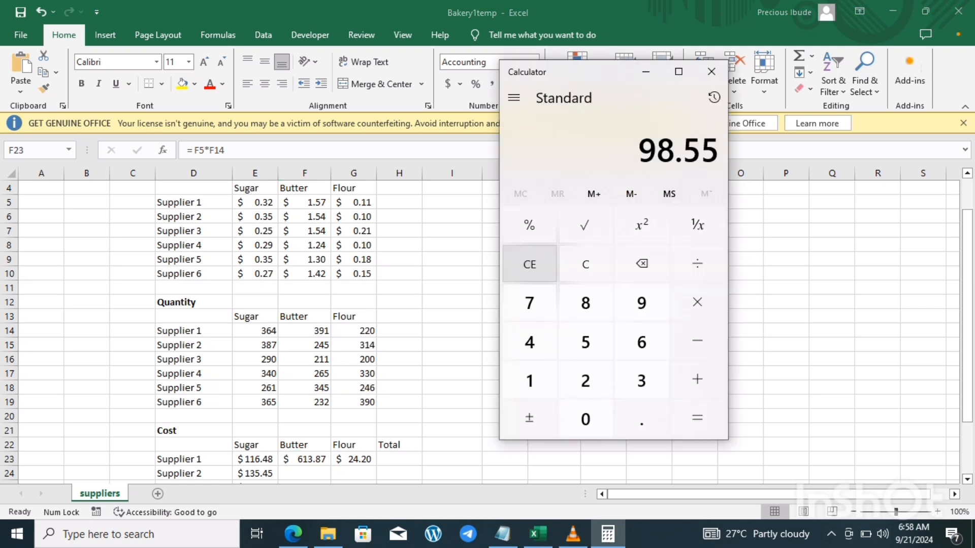
{"action": "left_click", "coordinate": [530, 264]}
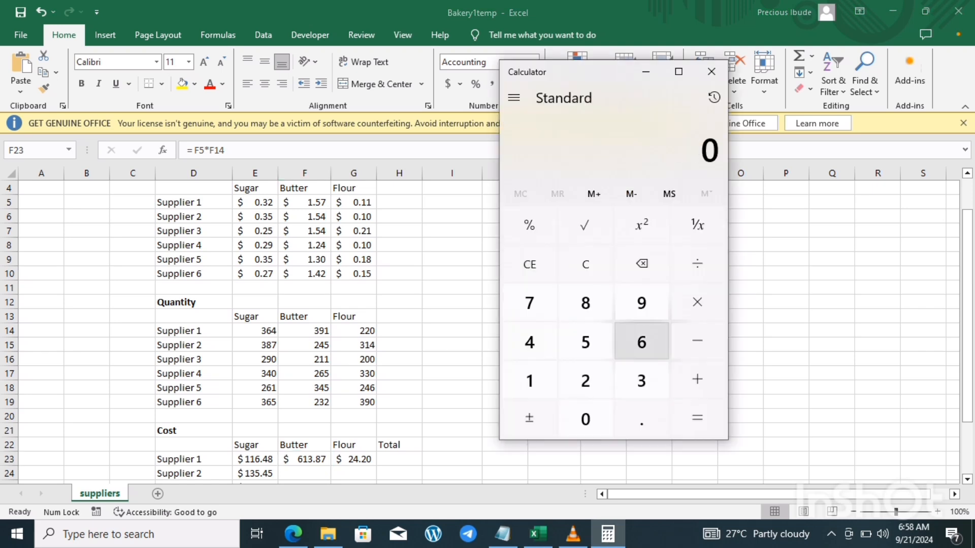
{"action": "type", "text": "3"}
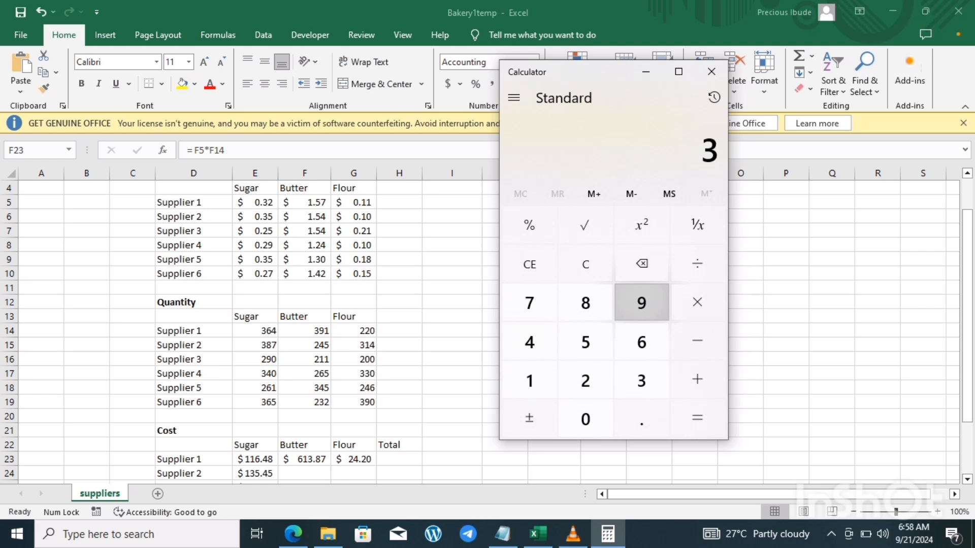
{"action": "type", "text": "91"}
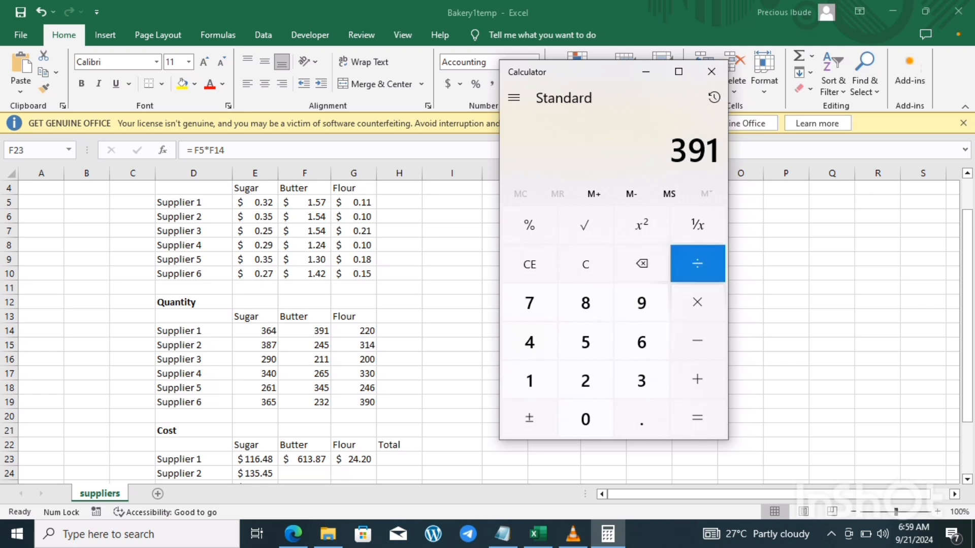
{"action": "type", "text": "*"}
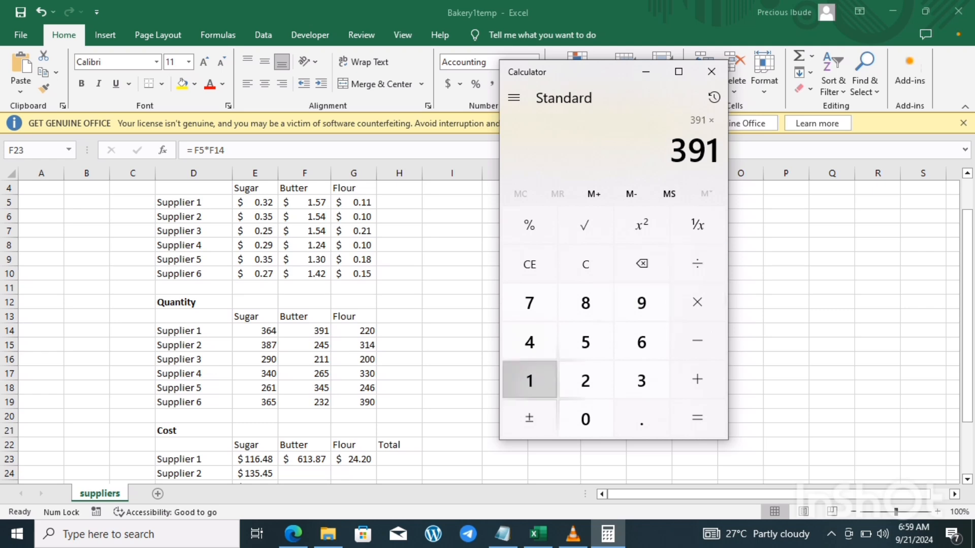
{"action": "type", "text": "15"}
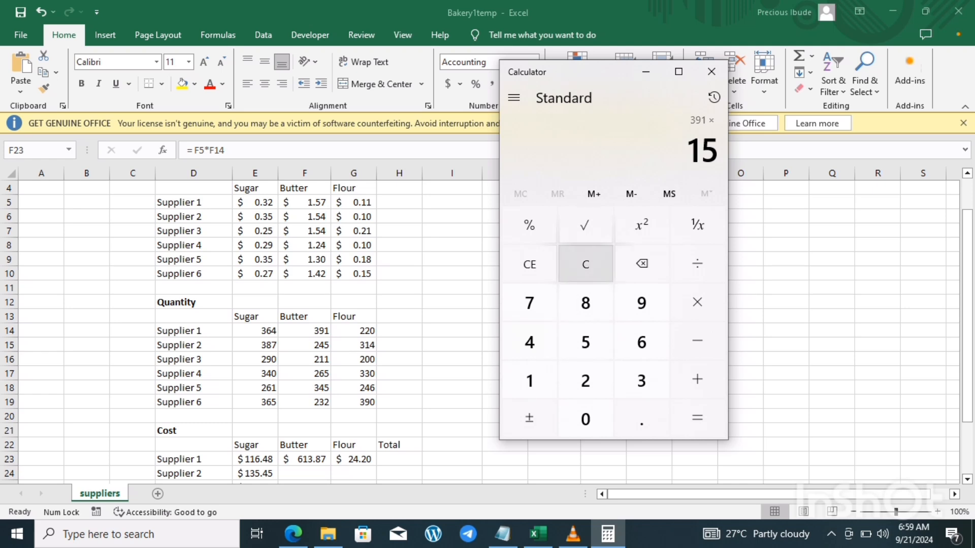
{"action": "left_click", "coordinate": [586, 264]}
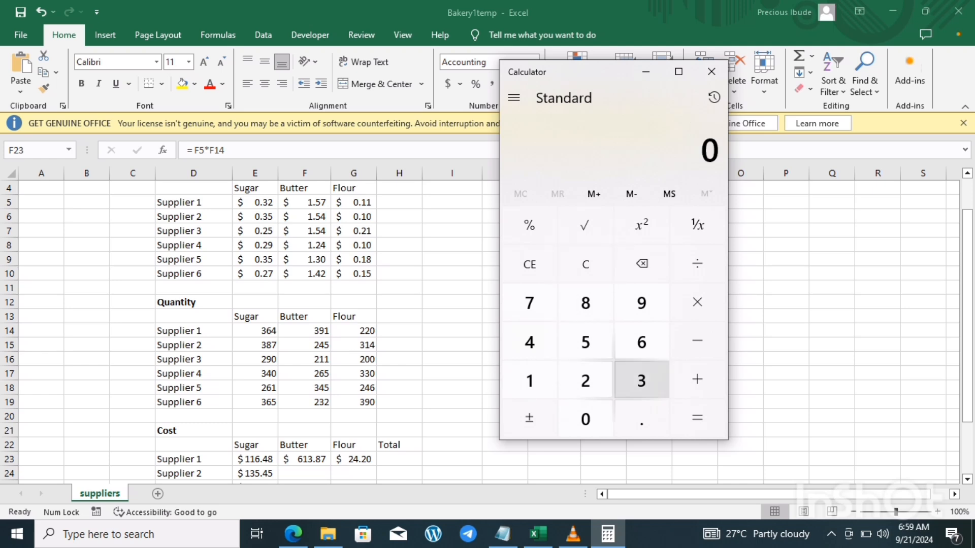
Step: Check Supplier 1's butter cost in Calculator by multiplying 391 by 1.57, and return to Excel
{"action": "left_click", "coordinate": [641, 381]}
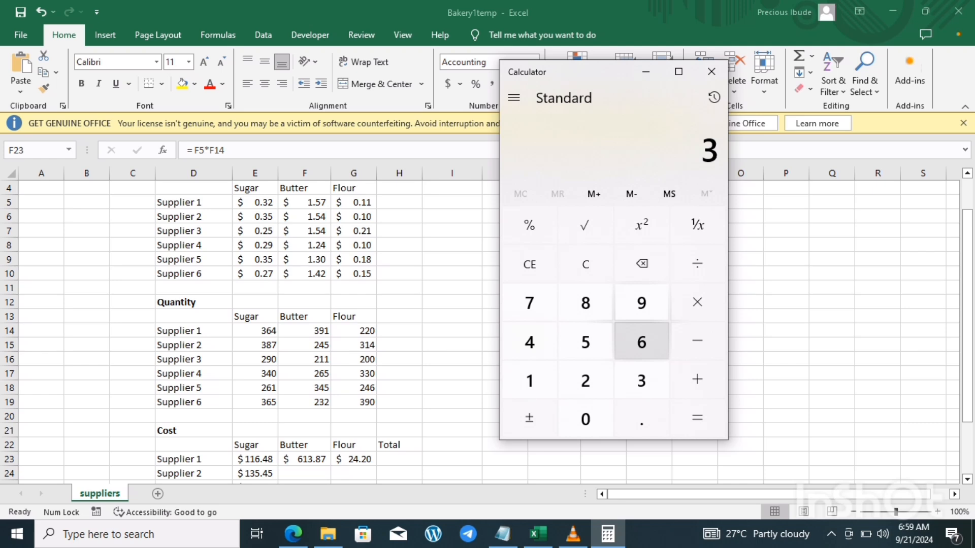
{"action": "left_click", "coordinate": [641, 303]}
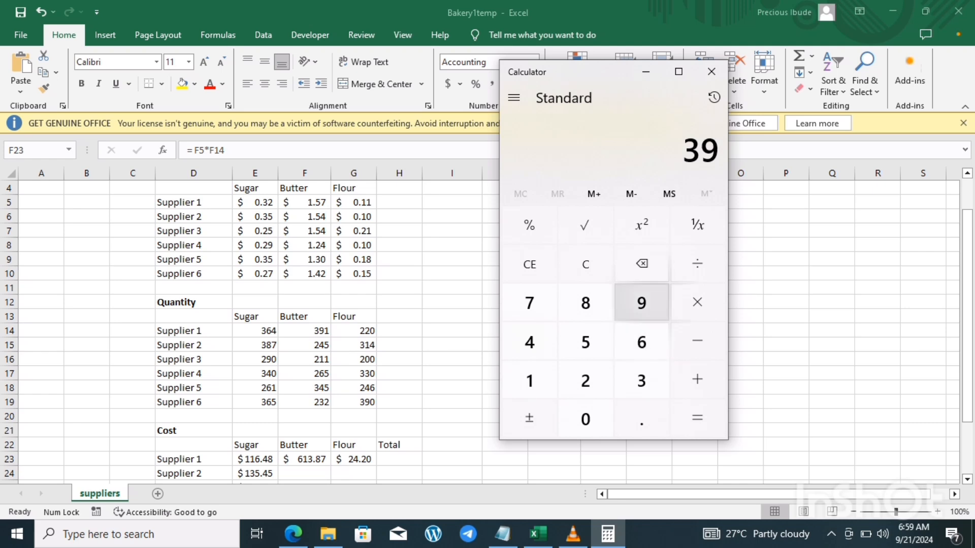
{"action": "left_click", "coordinate": [529, 380]}
{"action": "left_click", "coordinate": [697, 303]}
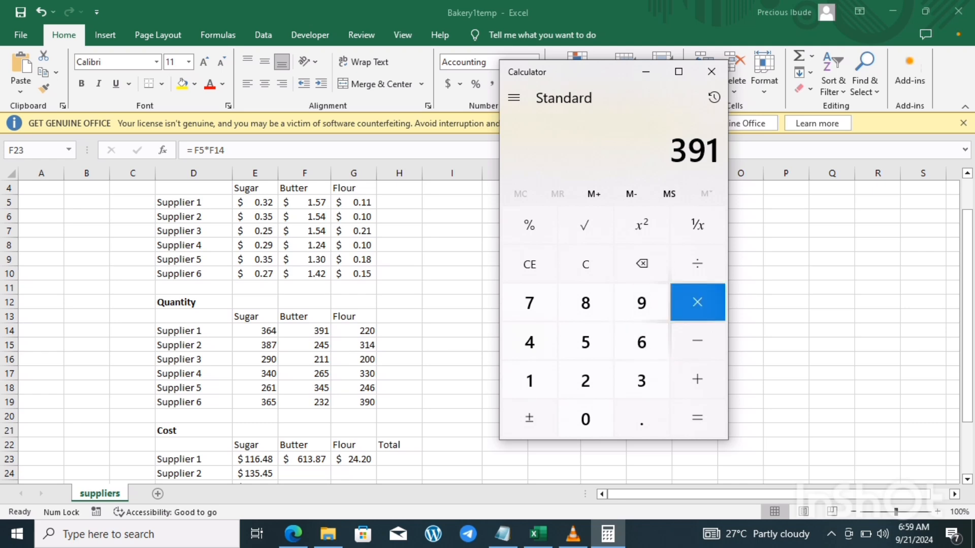
{"action": "left_click", "coordinate": [530, 381]}
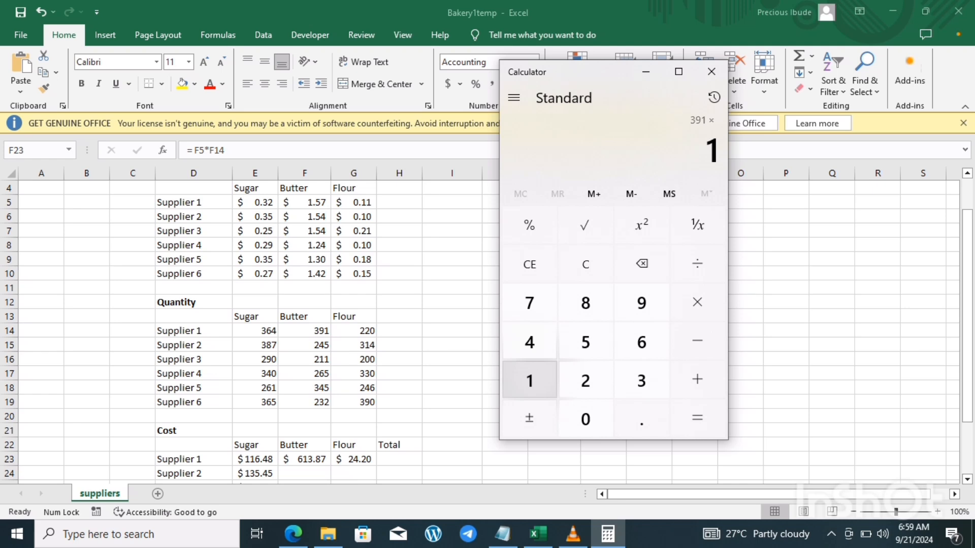
{"action": "left_click", "coordinate": [641, 420]}
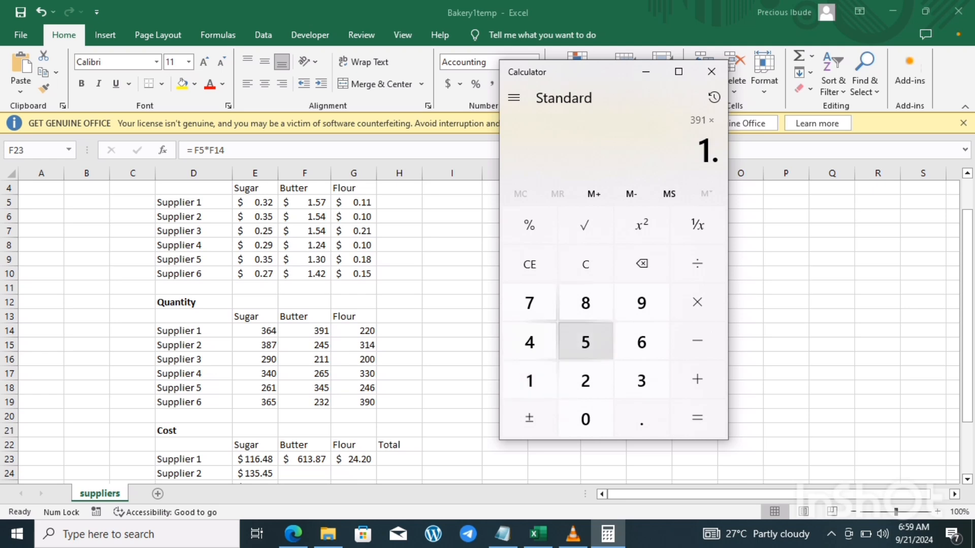
{"action": "left_click", "coordinate": [586, 342]}
{"action": "left_click", "coordinate": [529, 304]}
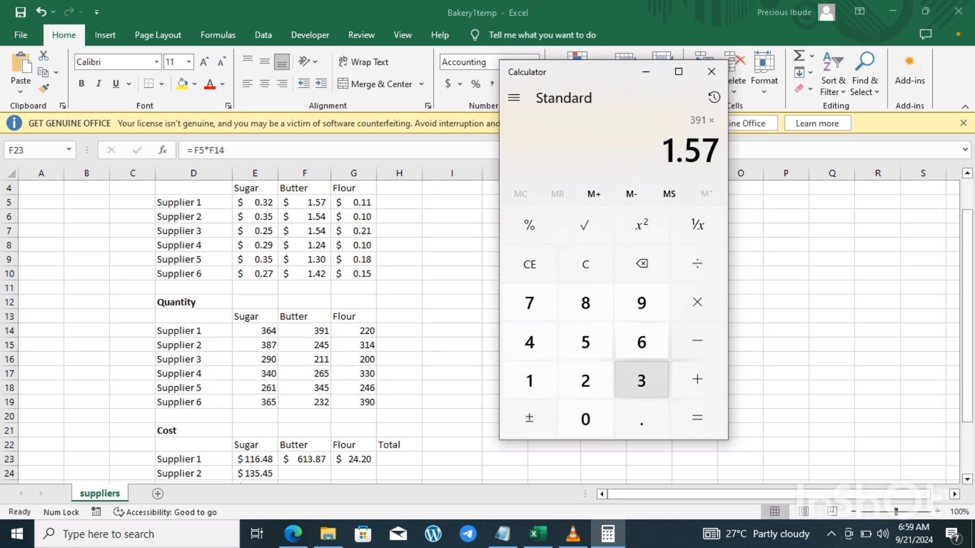
{"action": "key", "text": "Return"}
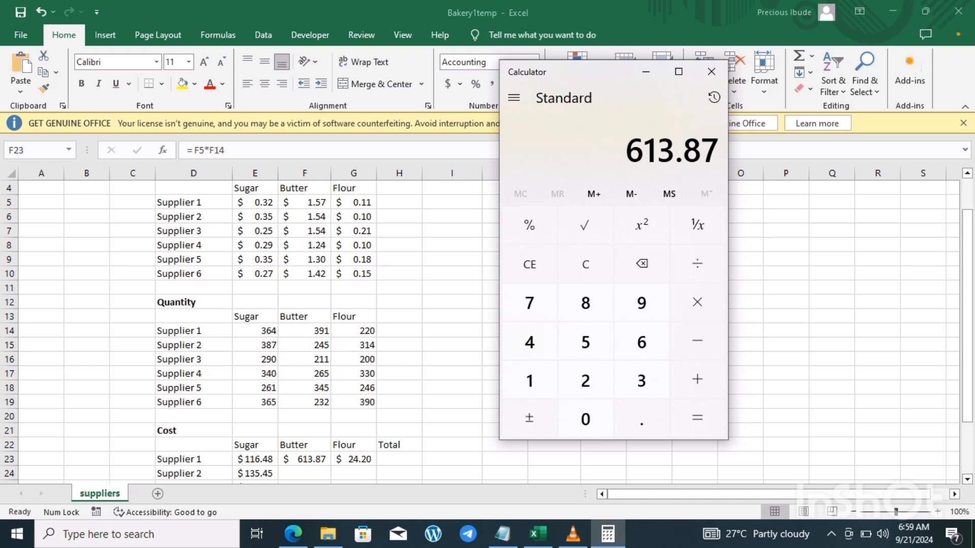
{"action": "key", "text": "alt+Tab"}
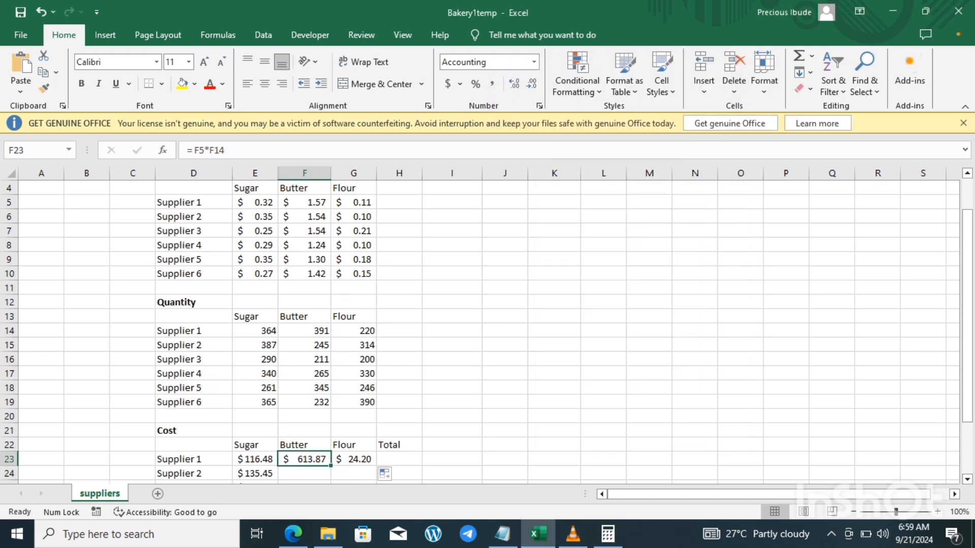
Step: Refill Supplier 1's sugar cost formula across its Cost row and down the Sugar column through the Total row
{"action": "left_click_drag", "start_coordinate": [967, 270], "coordinate": [967, 322]}
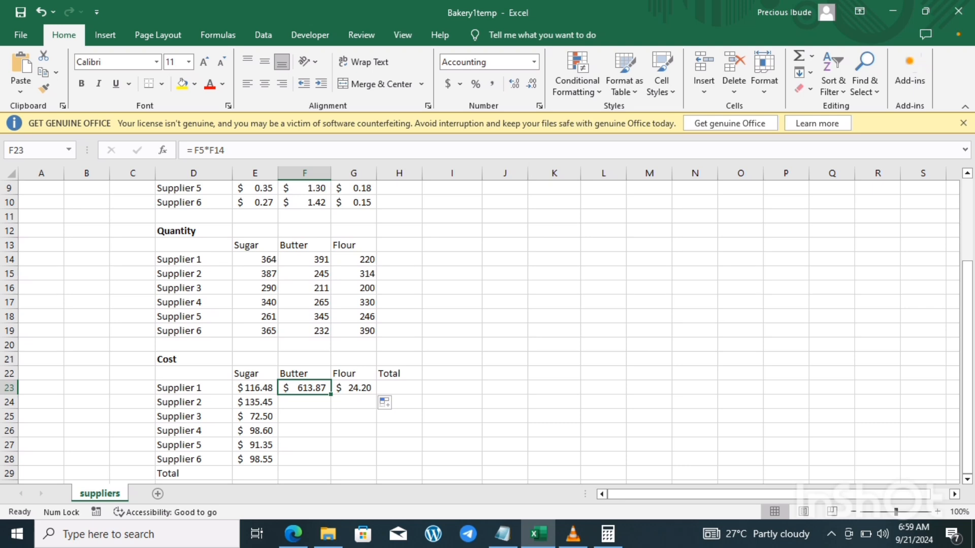
{"action": "left_click", "coordinate": [255, 388]}
{"action": "left_click_drag", "start_coordinate": [278, 394], "coordinate": [355, 392]}
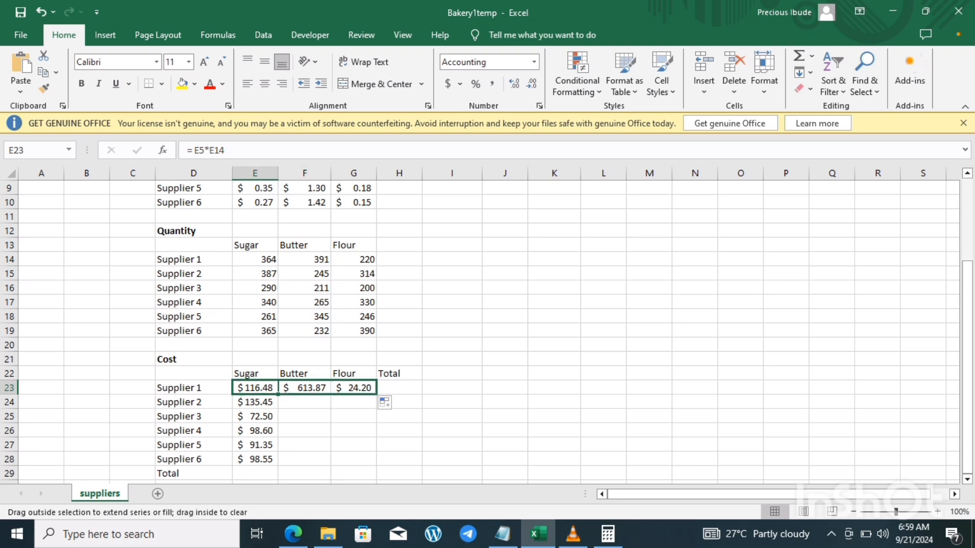
{"action": "left_click_drag", "start_coordinate": [351, 395], "coordinate": [278, 482]}
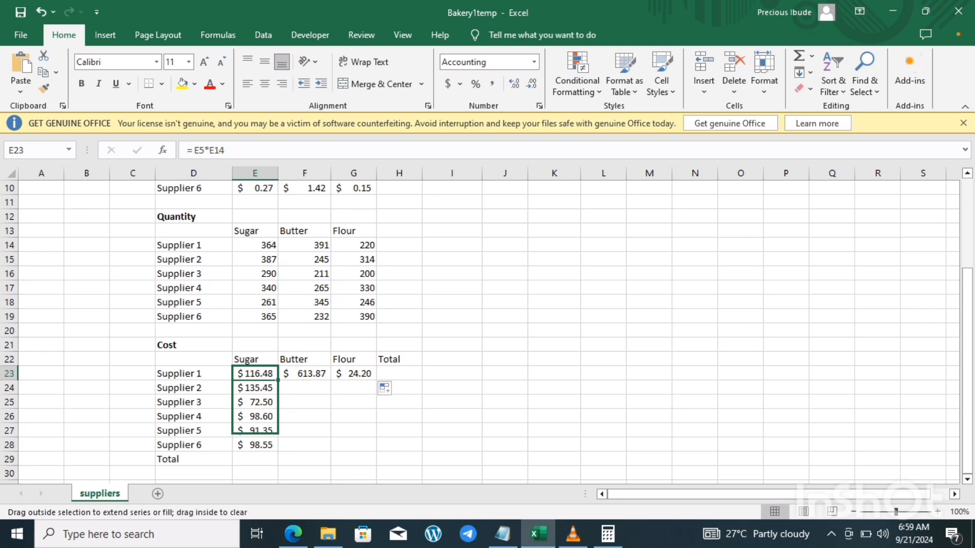
{"action": "left_click_drag", "start_coordinate": [278, 432], "coordinate": [278, 463]}
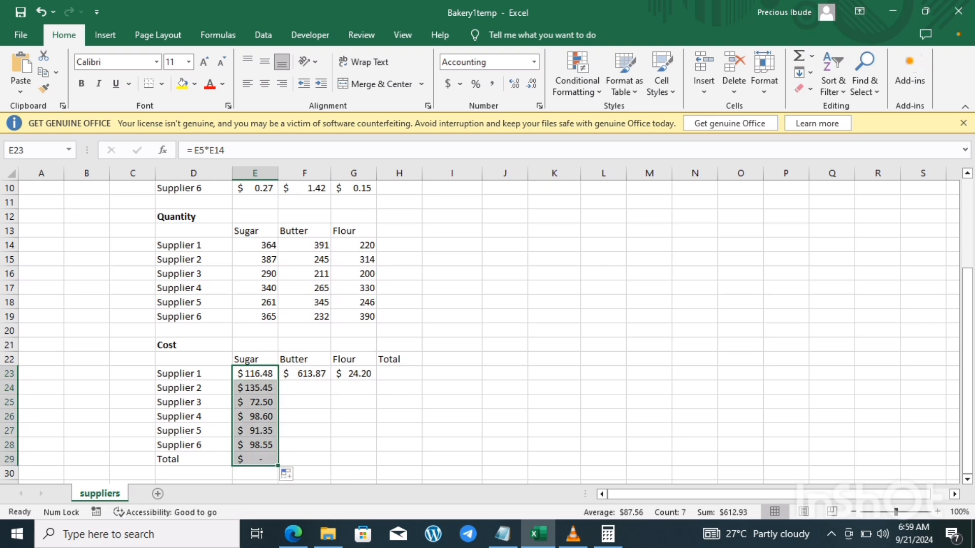
Step: Fill Supplier 1's butter and flour cost formulas down their Cost table columns through Supplier 6
{"action": "left_click", "coordinate": [305, 374]}
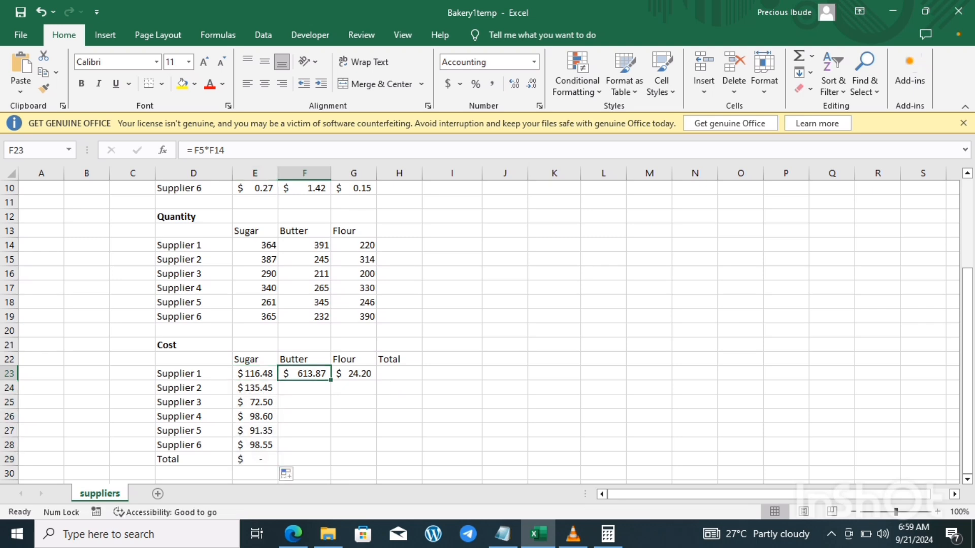
{"action": "left_click_drag", "start_coordinate": [330, 379], "coordinate": [325, 446]}
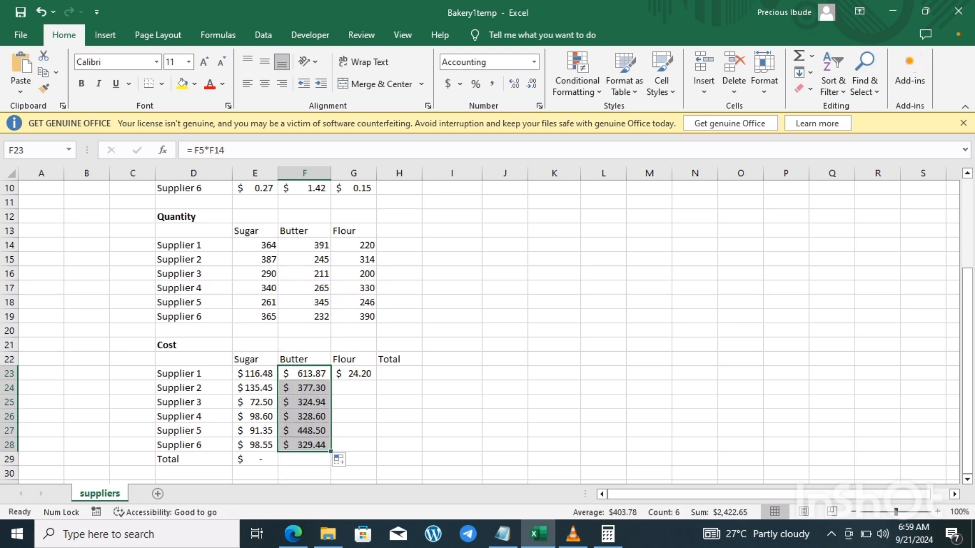
{"action": "left_click", "coordinate": [353, 373]}
{"action": "left_click_drag", "start_coordinate": [376, 380], "coordinate": [373, 446]}
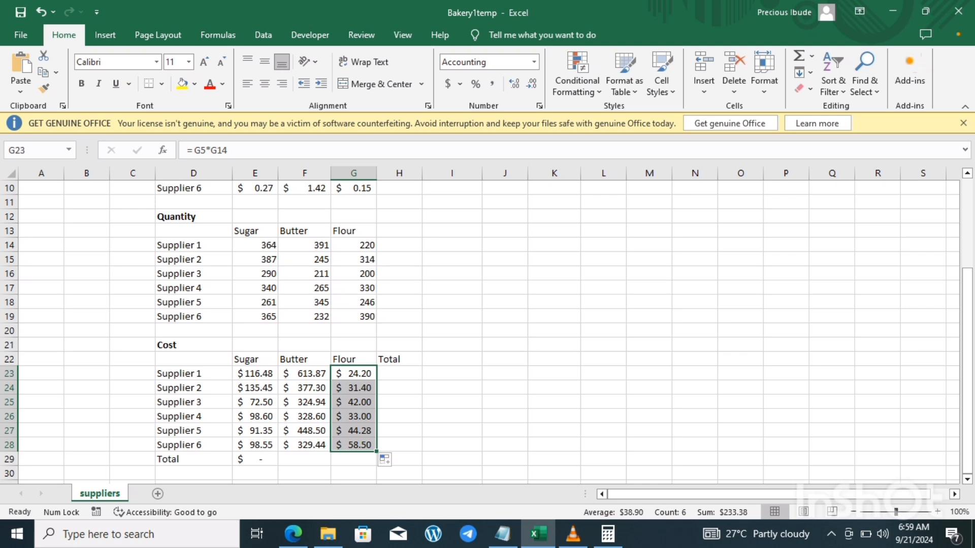
{"action": "left_click", "coordinate": [255, 459]}
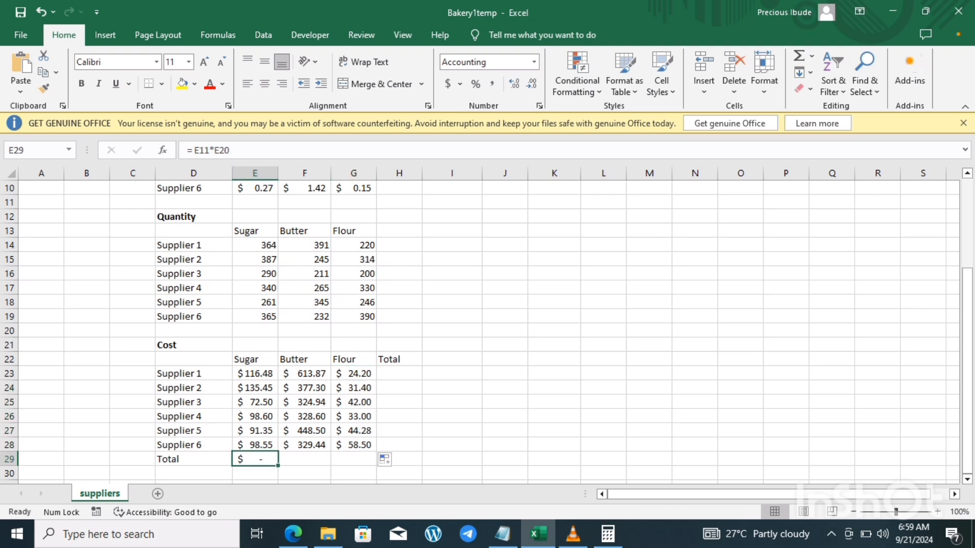
{"action": "left_click", "coordinate": [399, 373]}
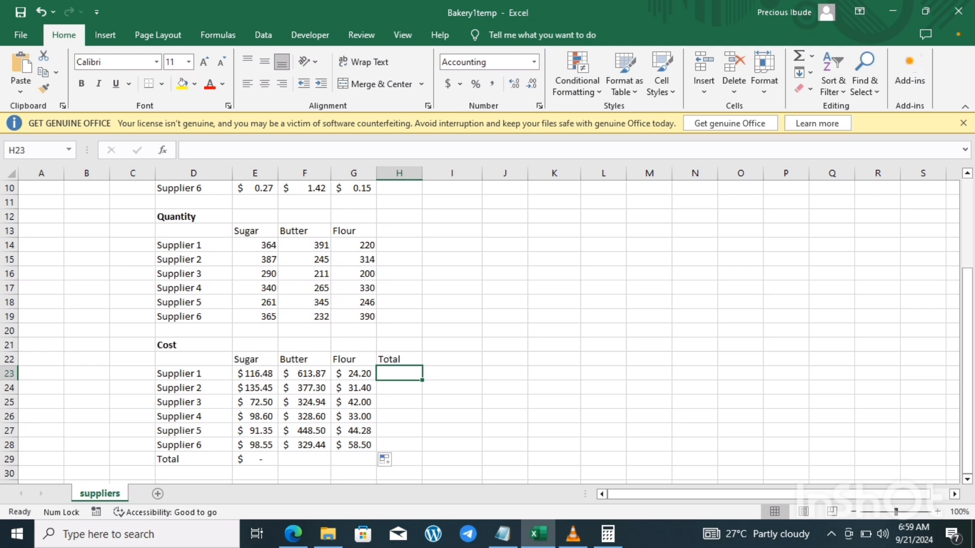
{"action": "left_click", "coordinate": [255, 374]}
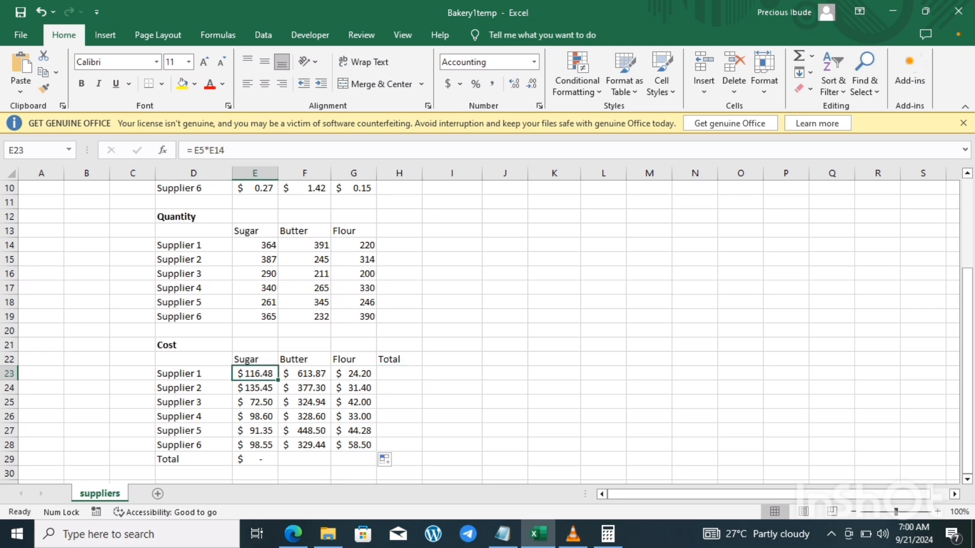
{"action": "left_click", "coordinate": [354, 374]}
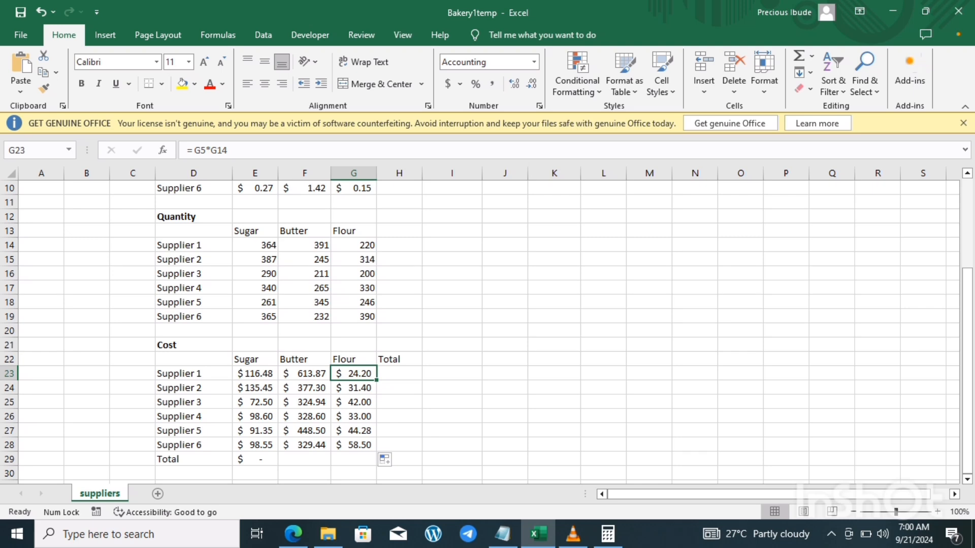
{"action": "left_click", "coordinate": [399, 374]}
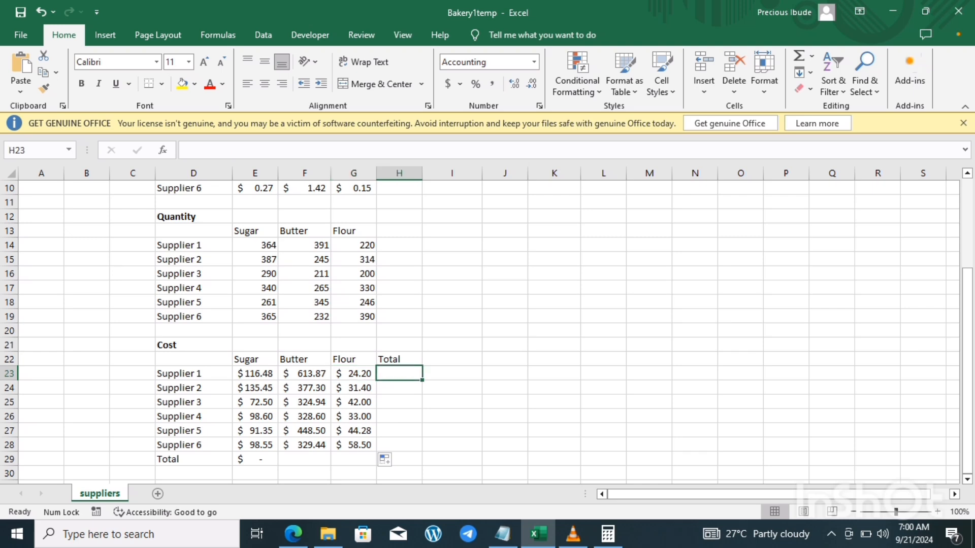
{"action": "left_click", "coordinate": [354, 374]}
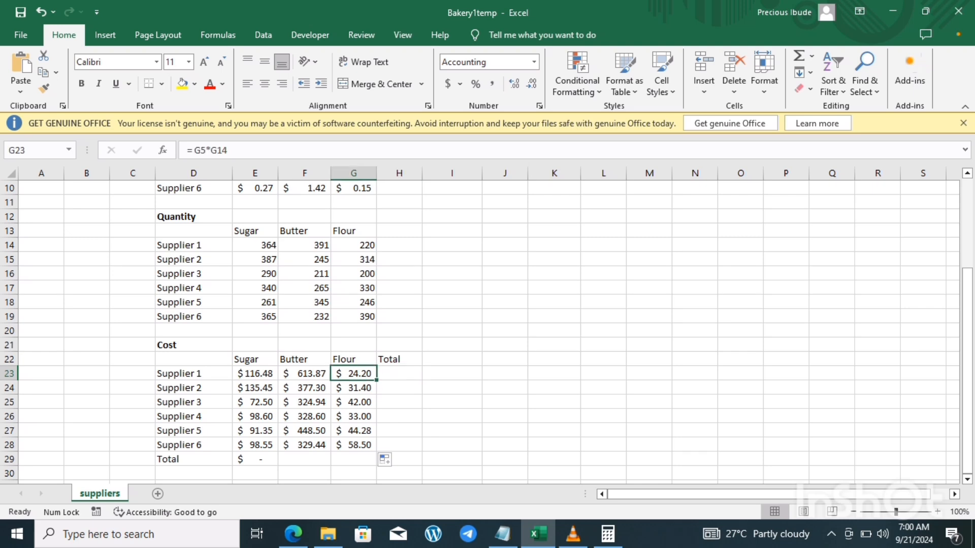
Step: Total Supplier 1's costs in H23 with =SUM(E23:G23) and fill the formula down the Total column through Supplier 6
{"action": "left_click", "coordinate": [399, 374]}
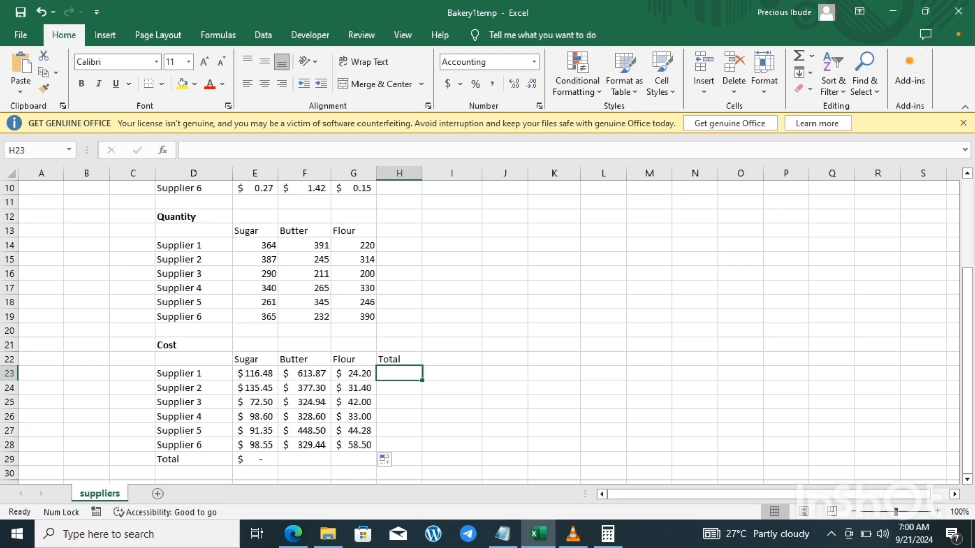
{"action": "type", "text": "="}
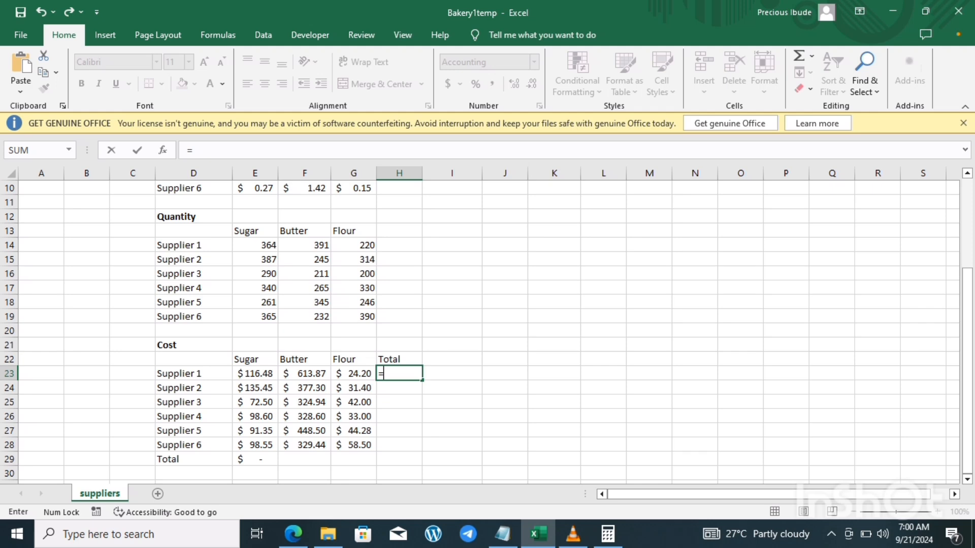
{"action": "type", "text": "s"}
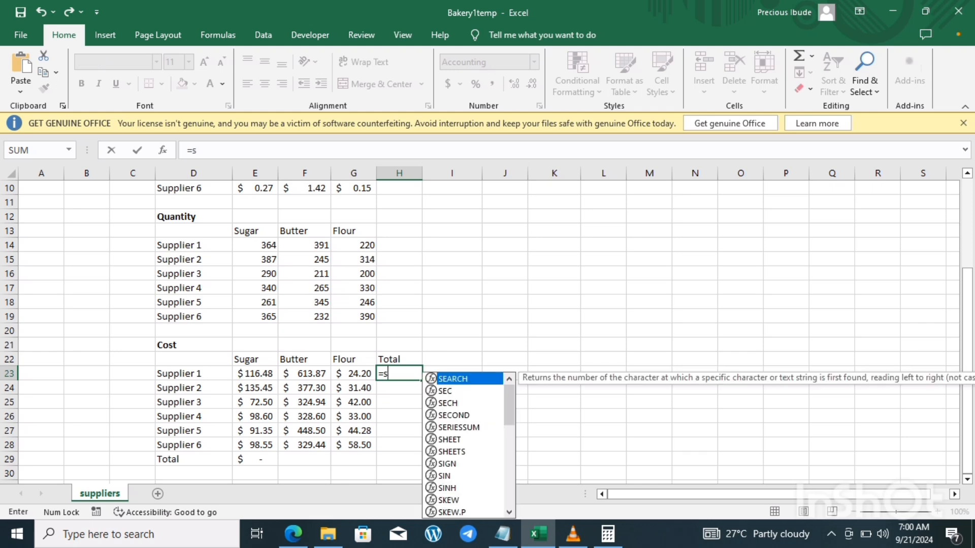
{"action": "type", "text": "um("}
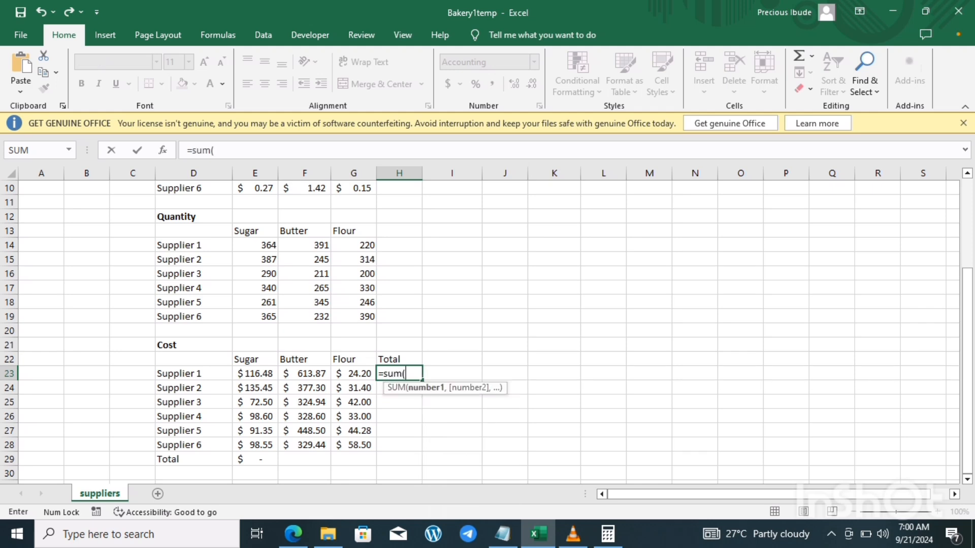
{"action": "left_click", "coordinate": [255, 374]}
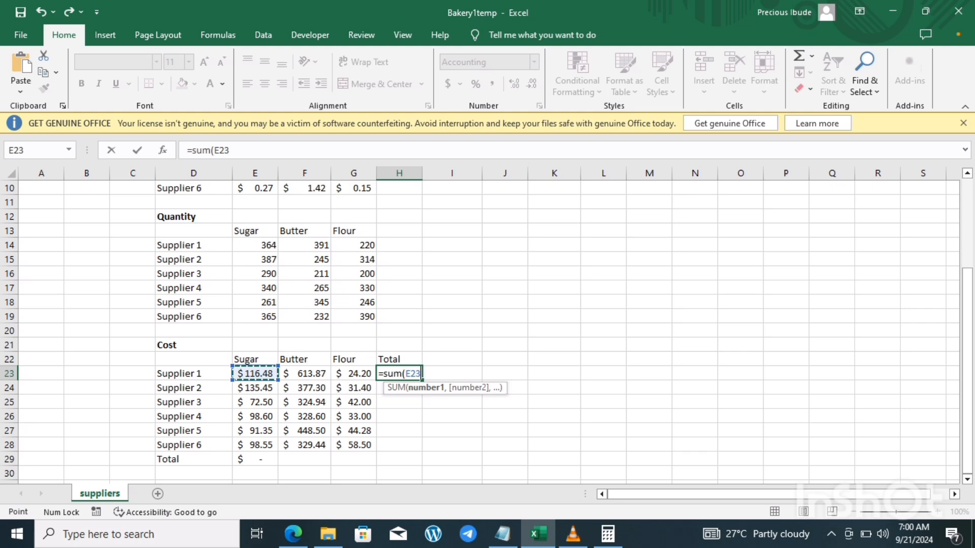
{"action": "key", "text": "shift+Right"}
{"action": "key", "text": "shift+Right"}
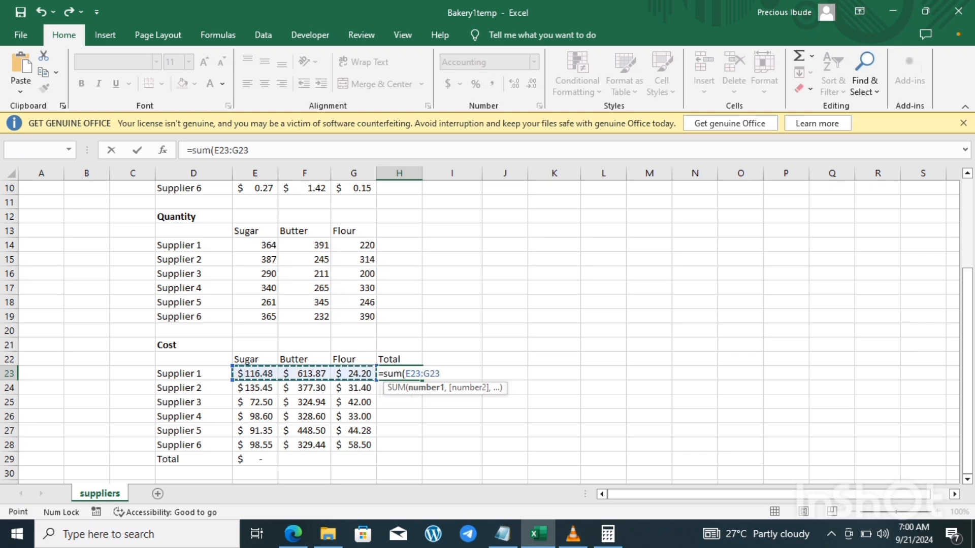
{"action": "type", "text": ")"}
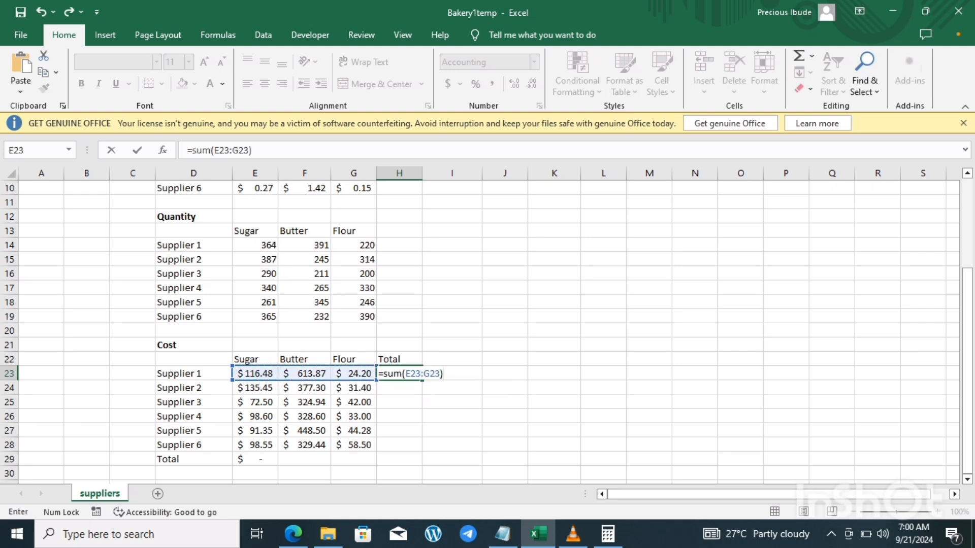
{"action": "key", "text": "Return"}
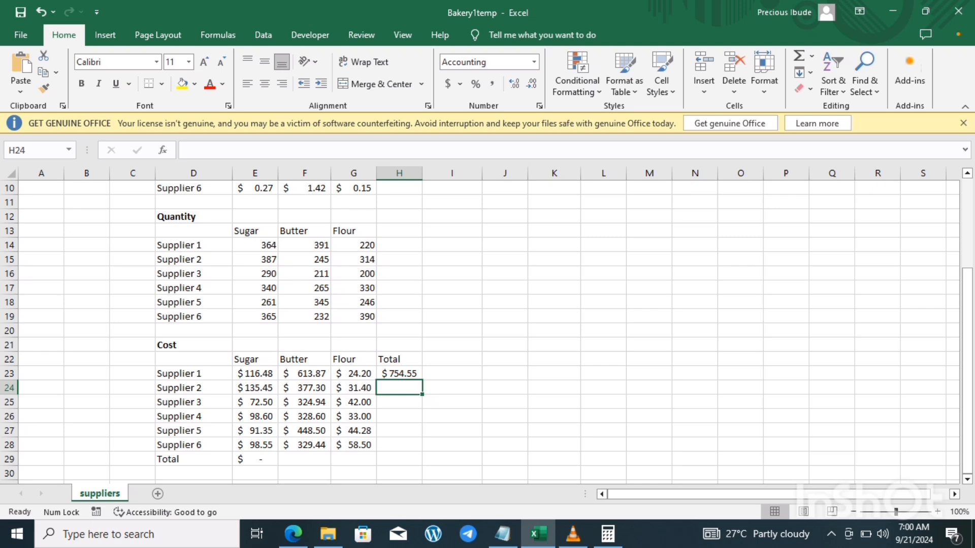
{"action": "left_click", "coordinate": [399, 374]}
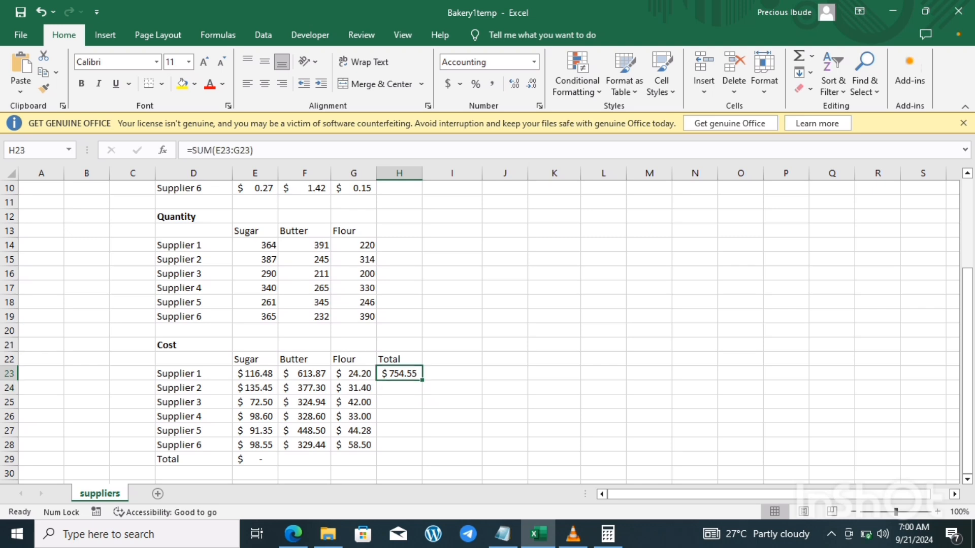
{"action": "left_click_drag", "start_coordinate": [422, 379], "coordinate": [422, 449]}
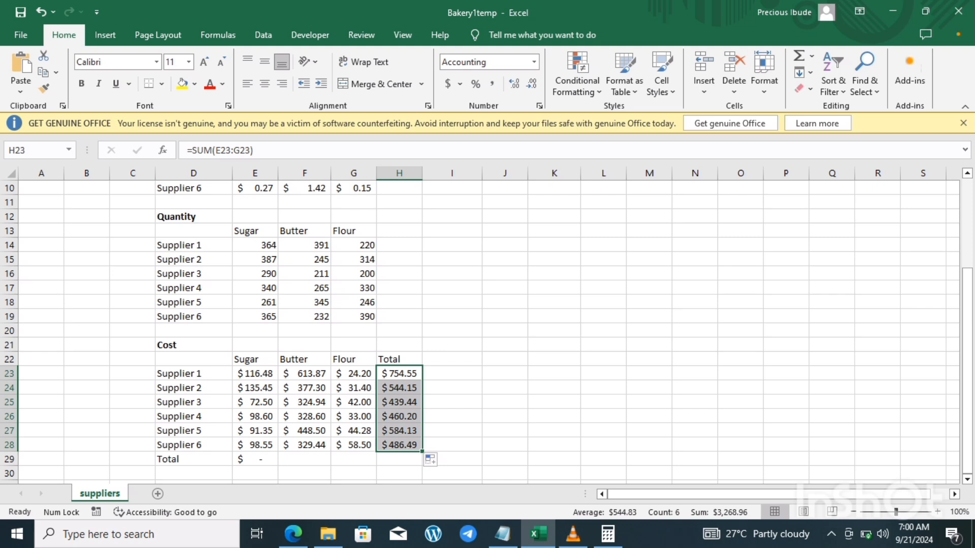
Step: Replace the formula in E29 with =SUM(E23:E28) to total the sugar costs of all six suppliers
{"action": "left_click", "coordinate": [255, 459]}
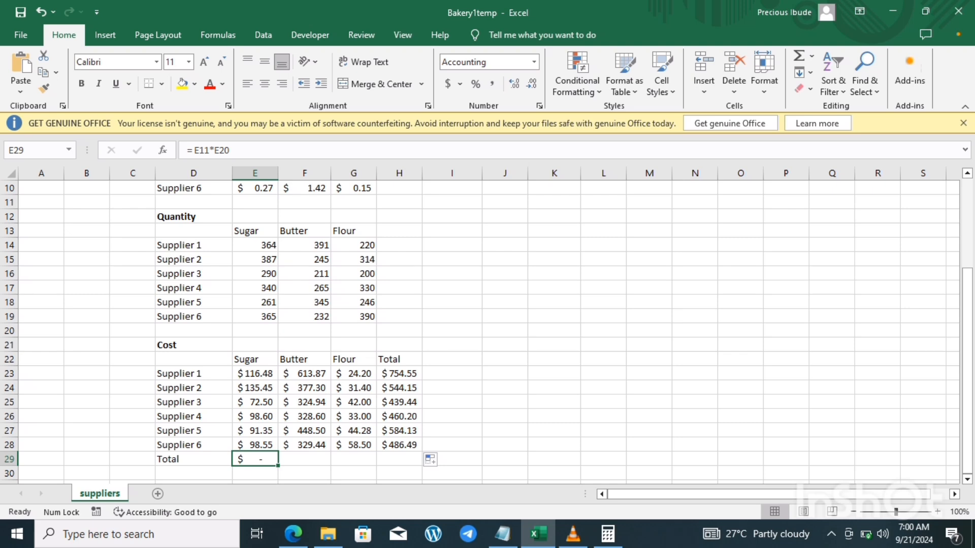
{"action": "type", "text": "sugar"}
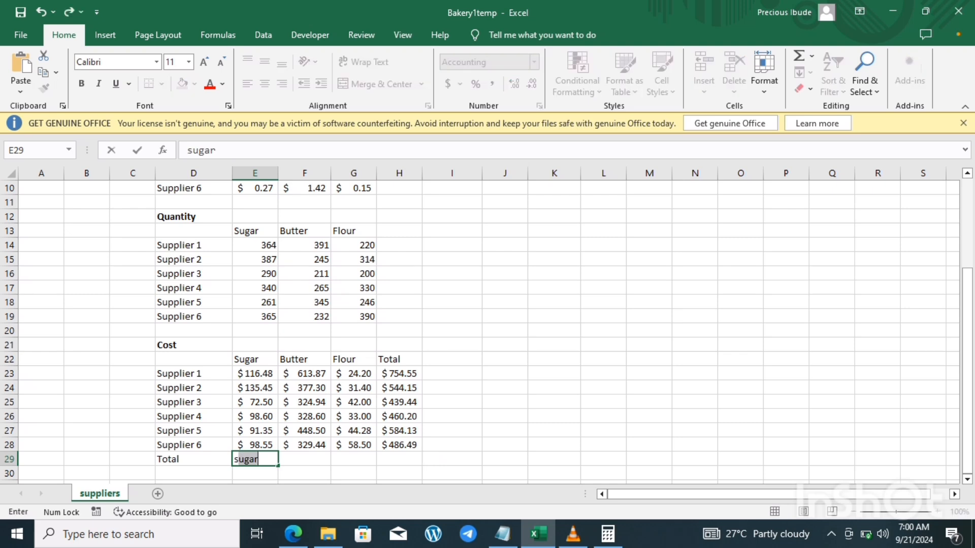
{"action": "type", "text": "s"}
{"action": "key", "text": "BackSpace"}
{"action": "type", "text": "=s"}
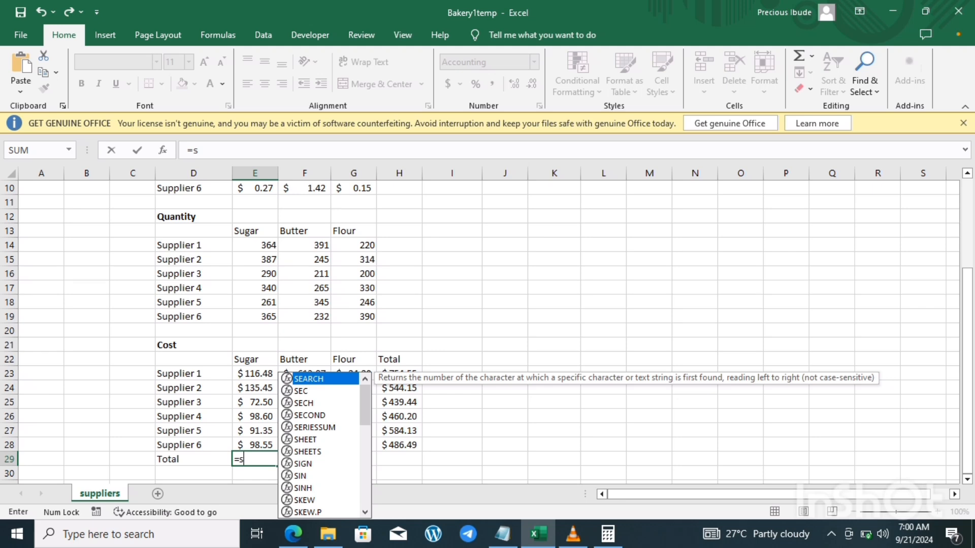
{"action": "type", "text": "um("}
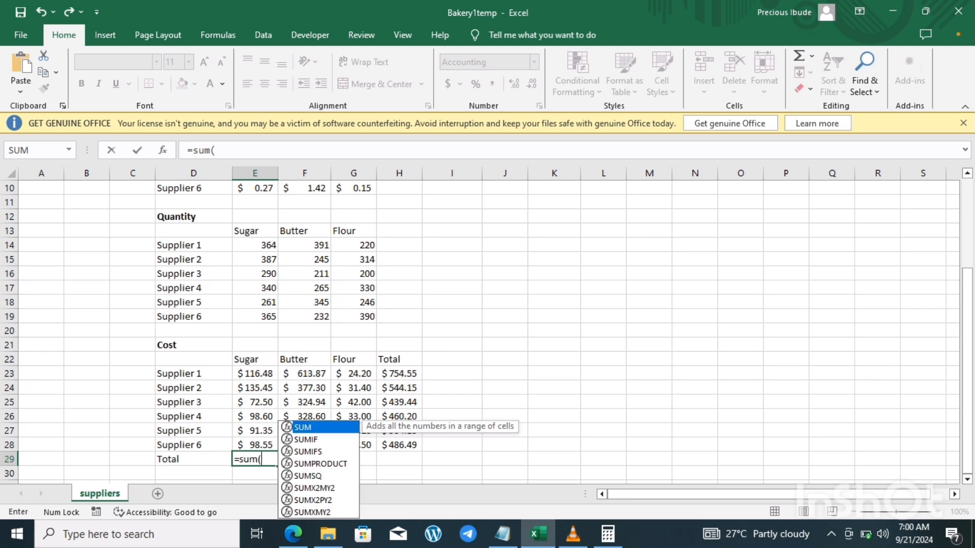
{"action": "left_click", "coordinate": [255, 374]}
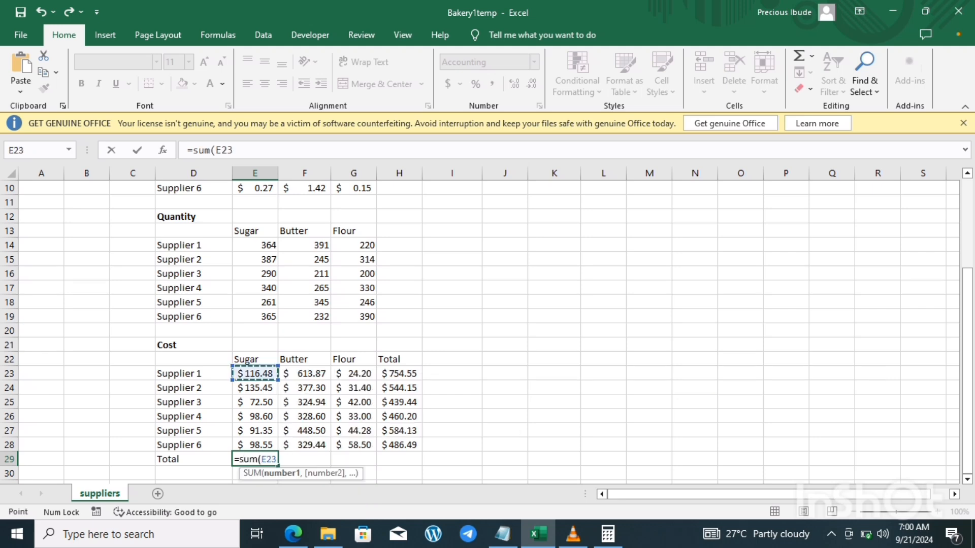
{"action": "type", "text": ":E28"}
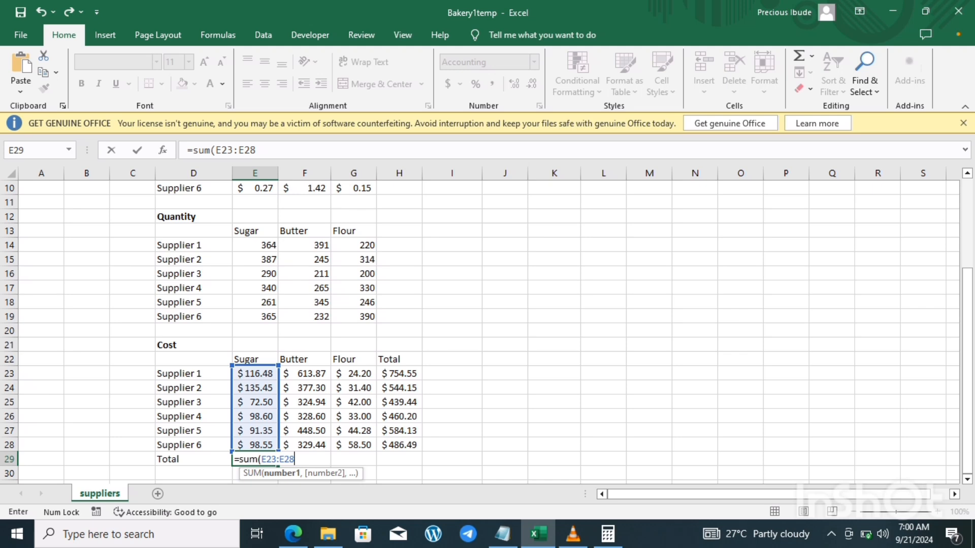
{"action": "type", "text": ")"}
{"action": "key", "text": "Return"}
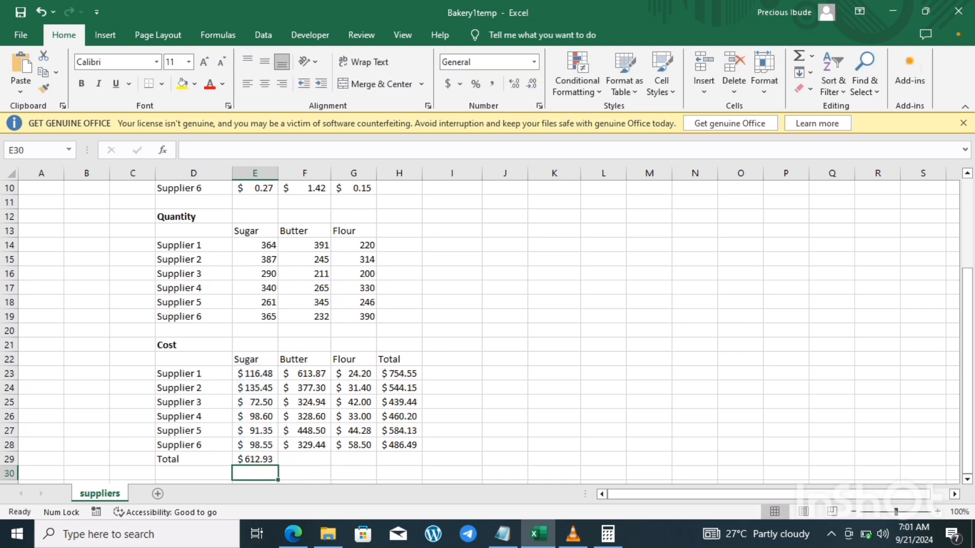
Step: Fill the sugar total formula from E29 across the Total row to H29, and widen column H to fit the grand total
{"action": "left_click", "coordinate": [254, 459]}
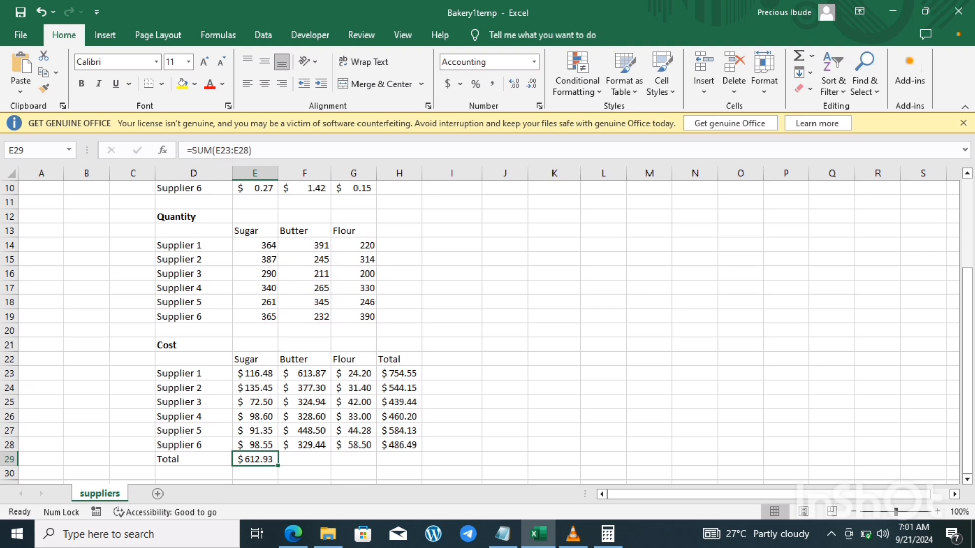
{"action": "left_click_drag", "start_coordinate": [278, 466], "coordinate": [406, 460]}
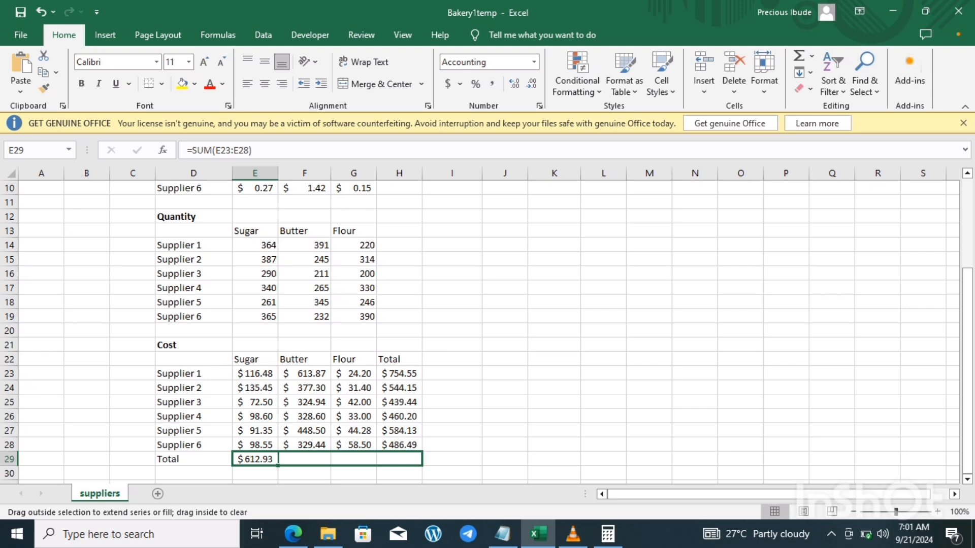
{"action": "left_click_drag", "start_coordinate": [406, 460], "coordinate": [406, 460]}
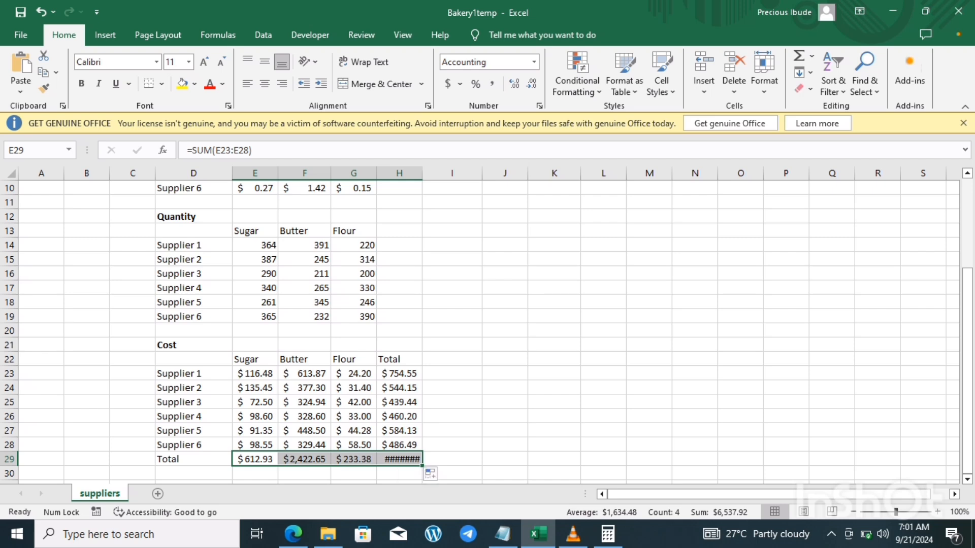
{"action": "mouse_move", "coordinate": [422, 173]}
{"action": "left_mouse_down"}
{"action": "mouse_move", "coordinate": [447, 174]}
{"action": "mouse_move", "coordinate": [428, 173]}
{"action": "left_mouse_up"}
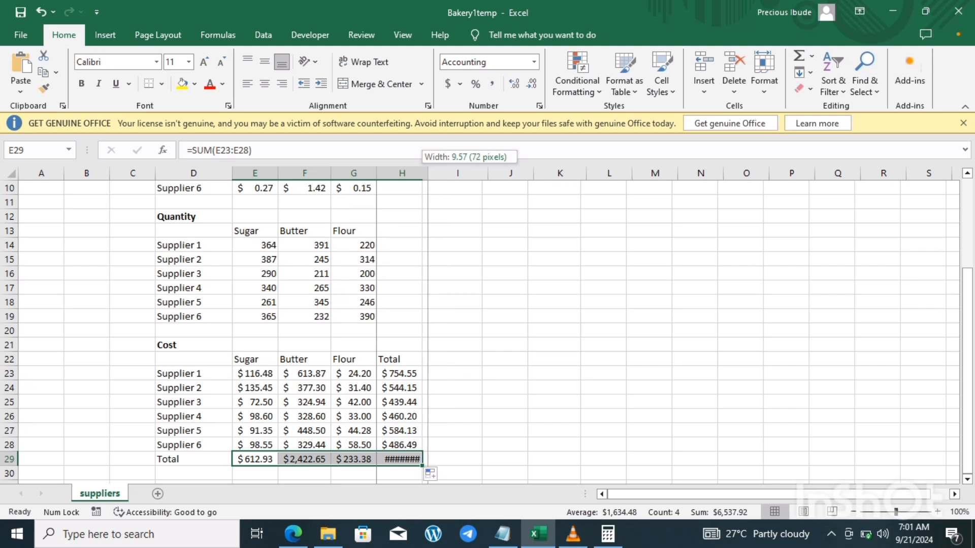
{"action": "left_click_drag", "start_coordinate": [428, 173], "coordinate": [435, 173]}
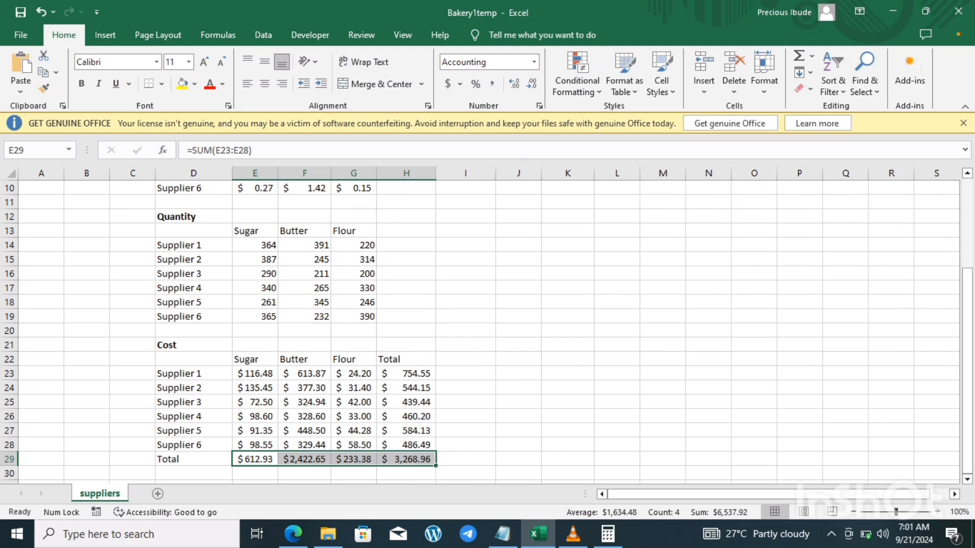
Step: Review the video 17 goals note in Notepad, and return to the Bakery1temp workbook in Excel
{"action": "left_click", "coordinate": [465, 388]}
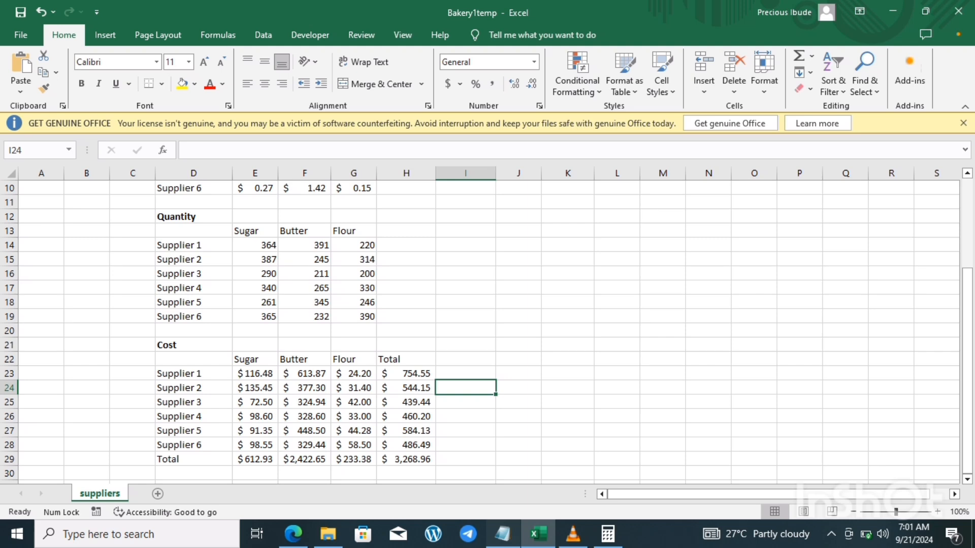
{"action": "left_click", "coordinate": [502, 534]}
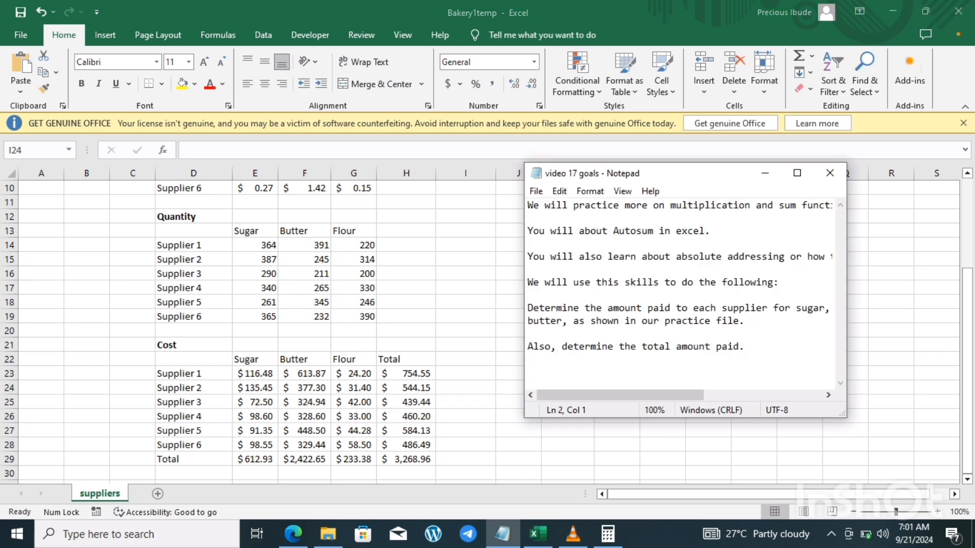
{"action": "left_click", "coordinate": [765, 174]}
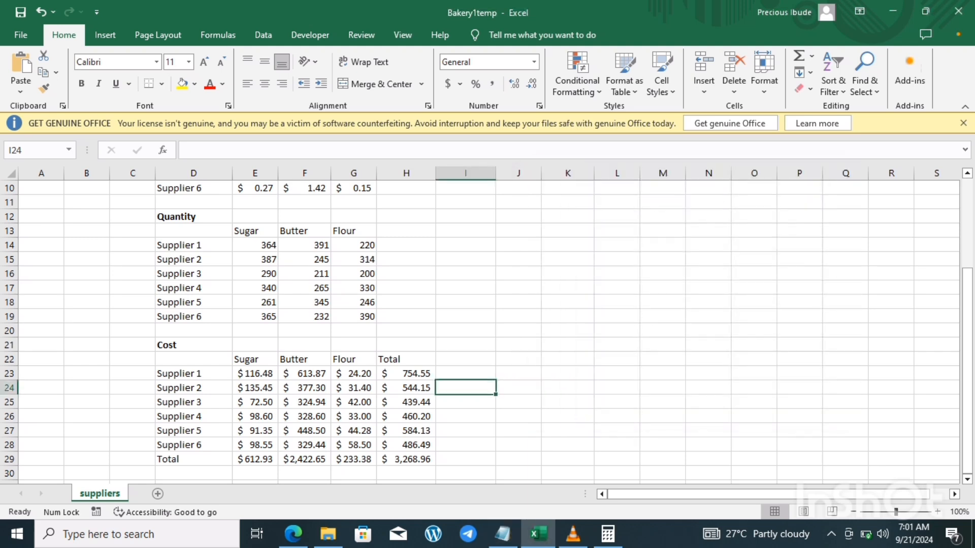
Step: Clear all the totals in H23:H29 of the Cost table, keeping the Total heading
{"action": "left_click_drag", "start_coordinate": [407, 374], "coordinate": [406, 459]}
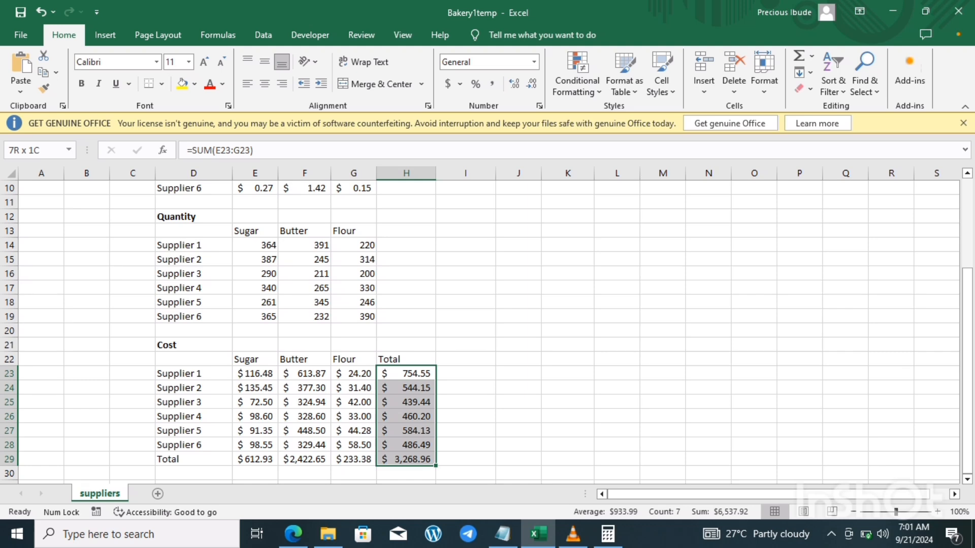
{"action": "key", "text": "Delete"}
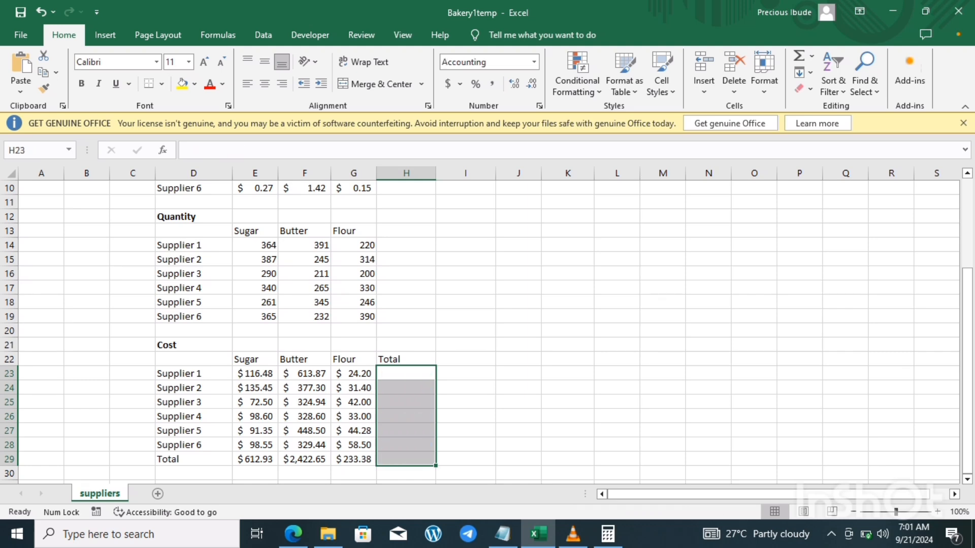
{"action": "left_click", "coordinate": [466, 374]}
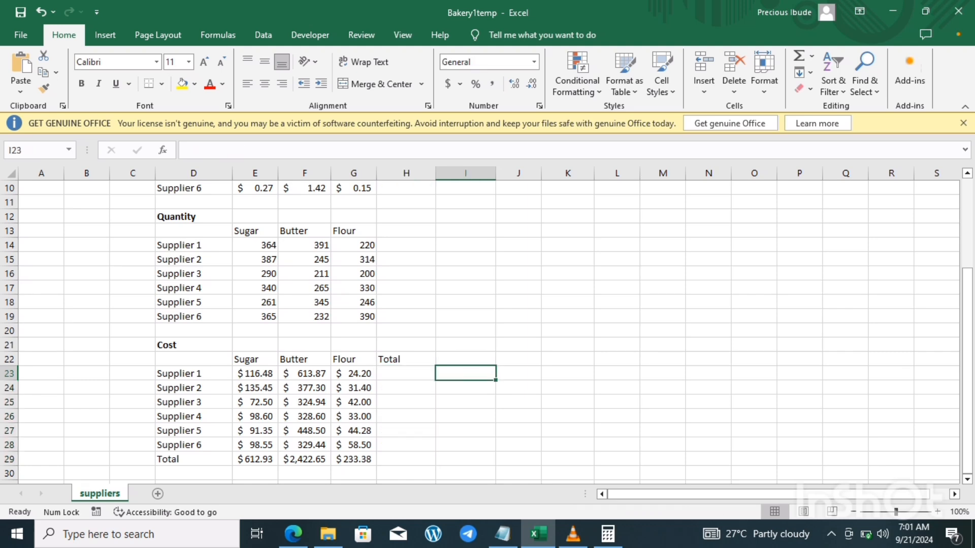
Step: Total each supplier's costs in H23:H28 with AutoSum's Sum, using a selection of E23:G23 together with the empty Total cells
{"action": "left_click", "coordinate": [406, 374]}
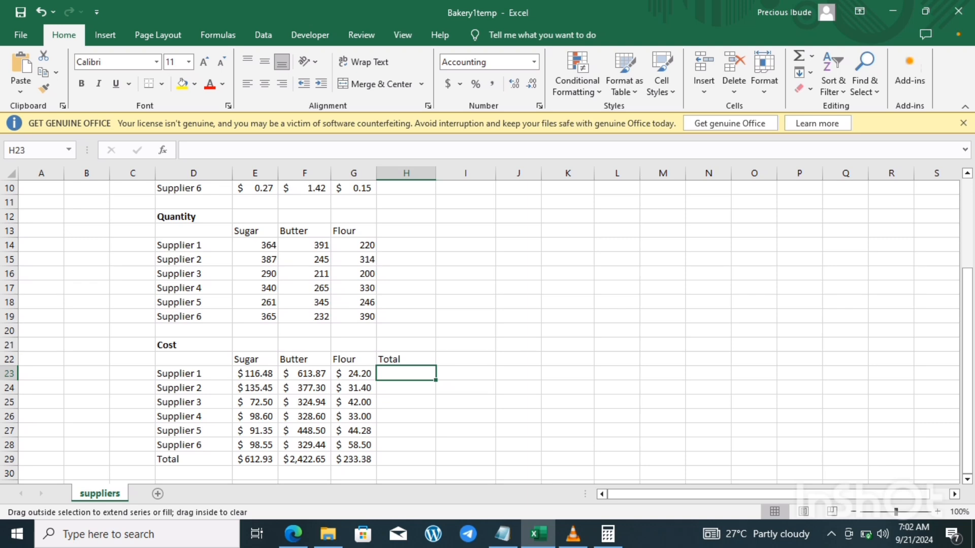
{"action": "left_click_drag", "start_coordinate": [436, 380], "coordinate": [435, 448]}
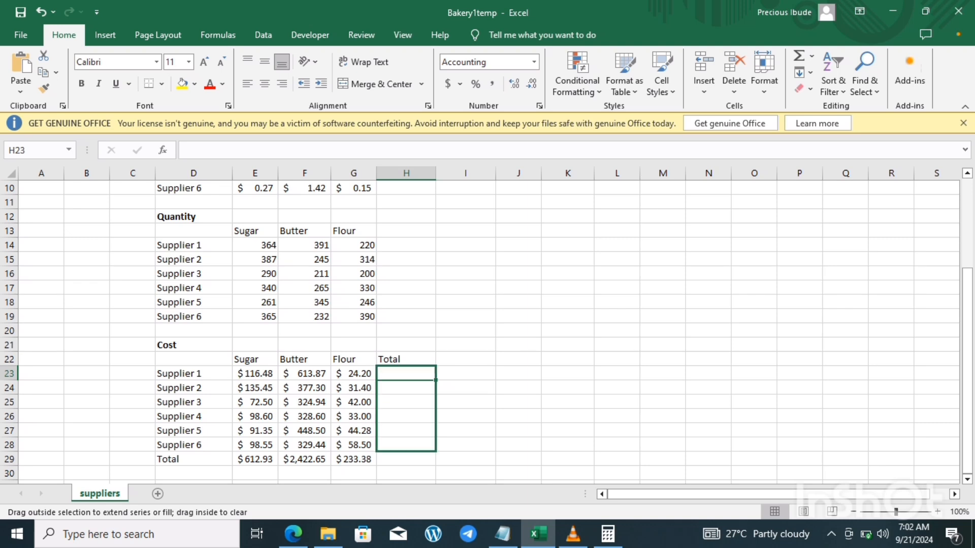
{"action": "left_click_drag", "start_coordinate": [436, 448], "coordinate": [435, 450]}
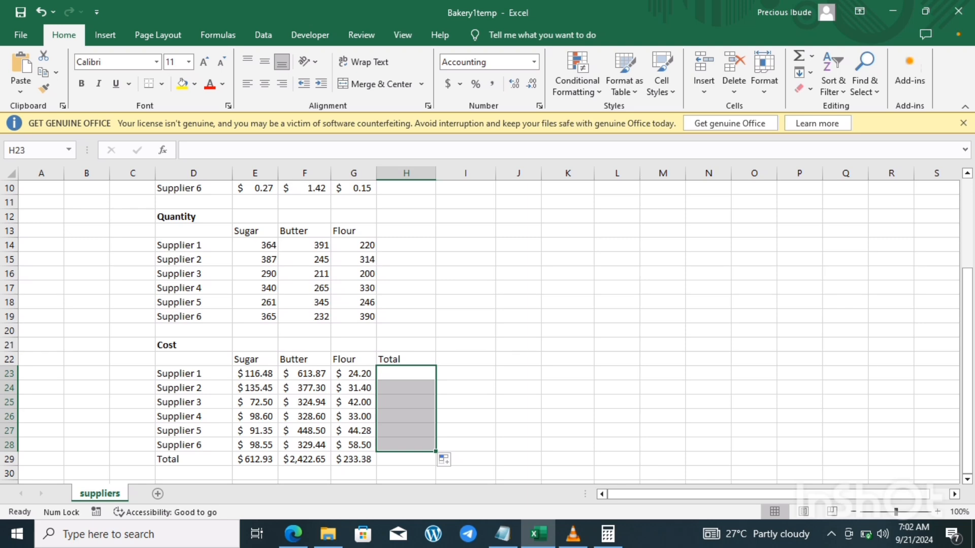
{"action": "left_click_drag", "start_coordinate": [255, 373], "coordinate": [354, 373]}
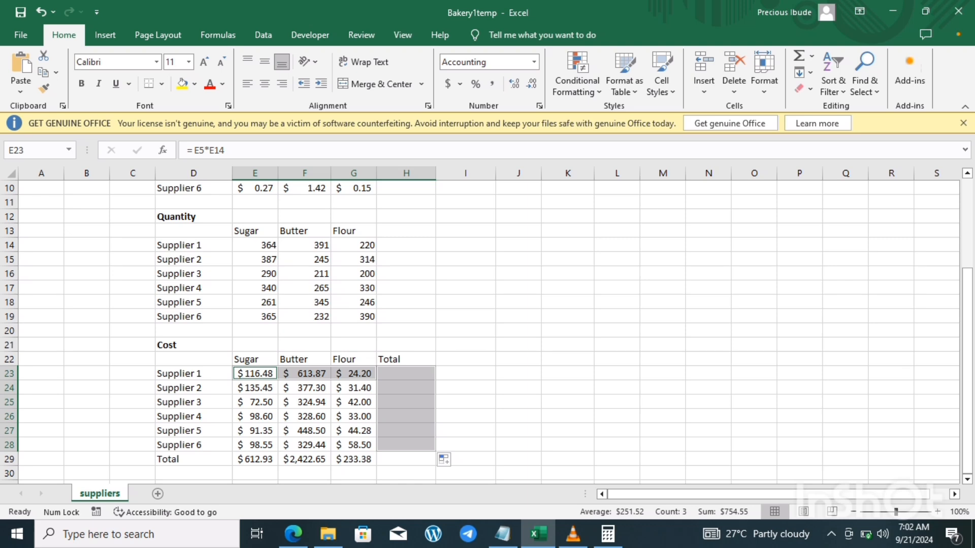
{"action": "left_click", "coordinate": [811, 56]}
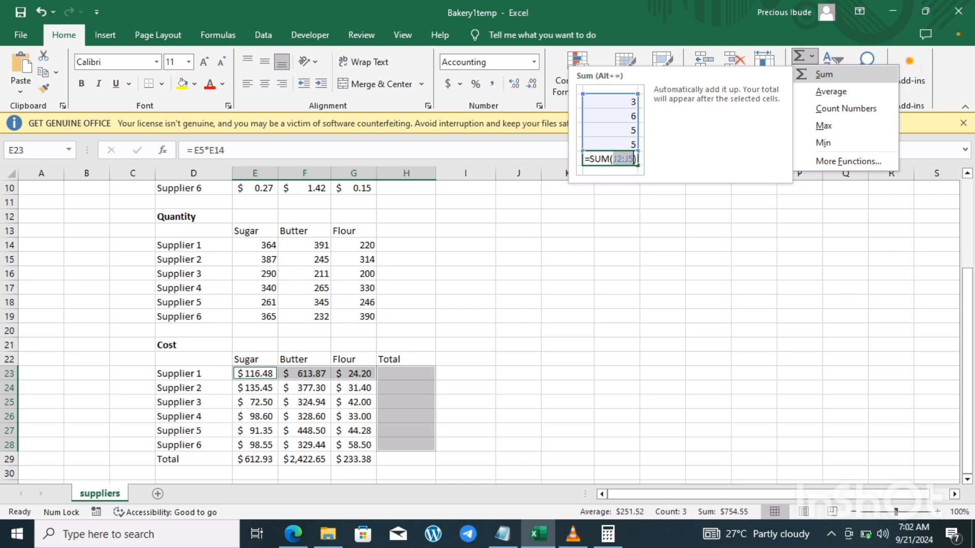
{"action": "left_click", "coordinate": [824, 75]}
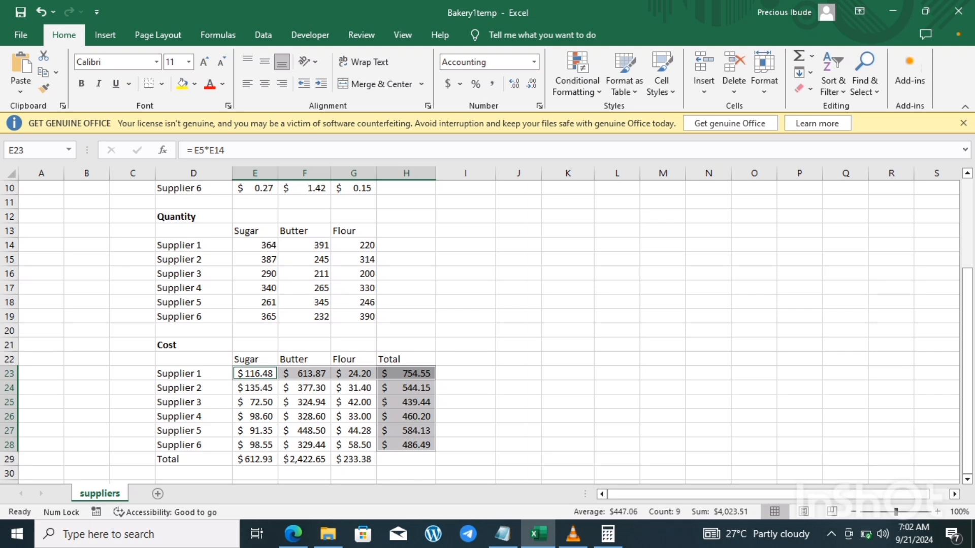
Step: Fill Supplier 6's total formula from H28 down into H29 to get the grand total
{"action": "left_click", "coordinate": [406, 460]}
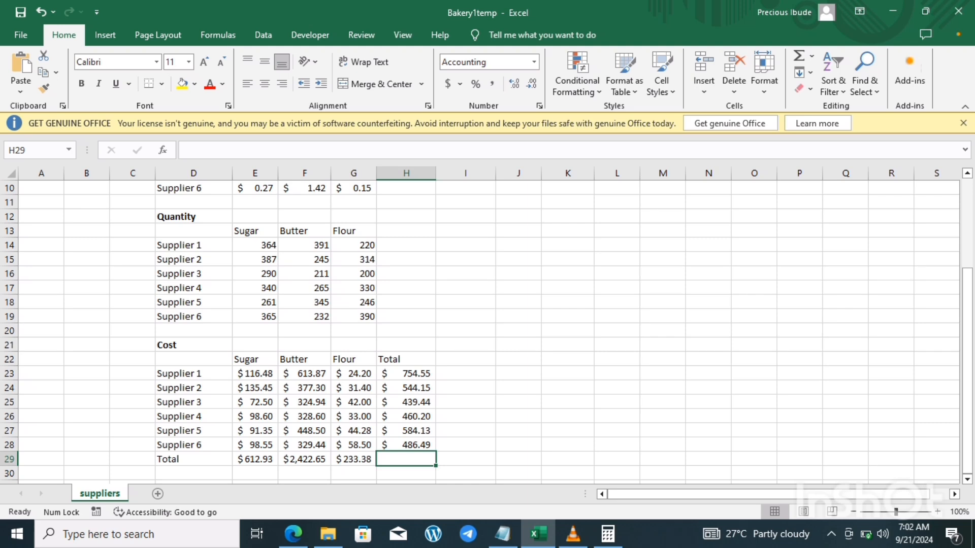
{"action": "left_click", "coordinate": [406, 445]}
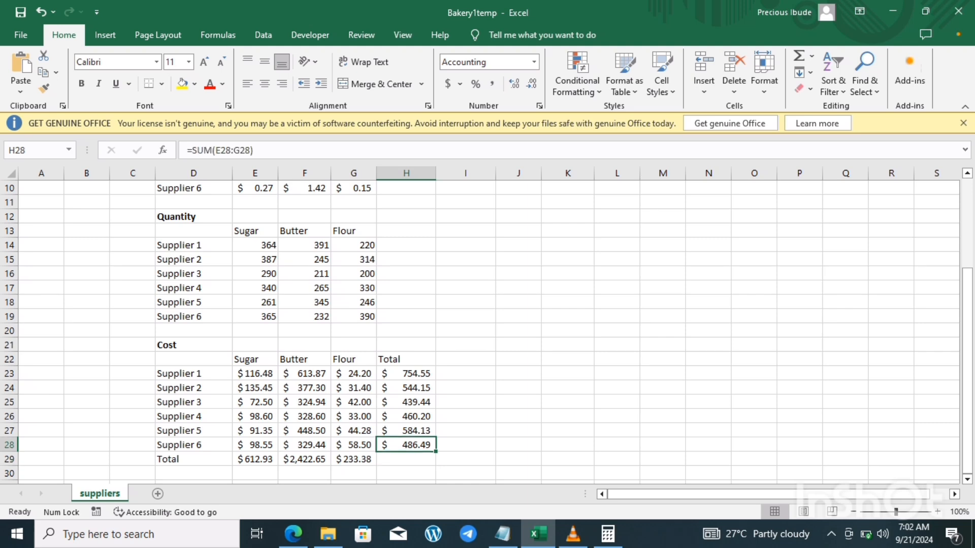
{"action": "left_click_drag", "start_coordinate": [435, 451], "coordinate": [435, 462]}
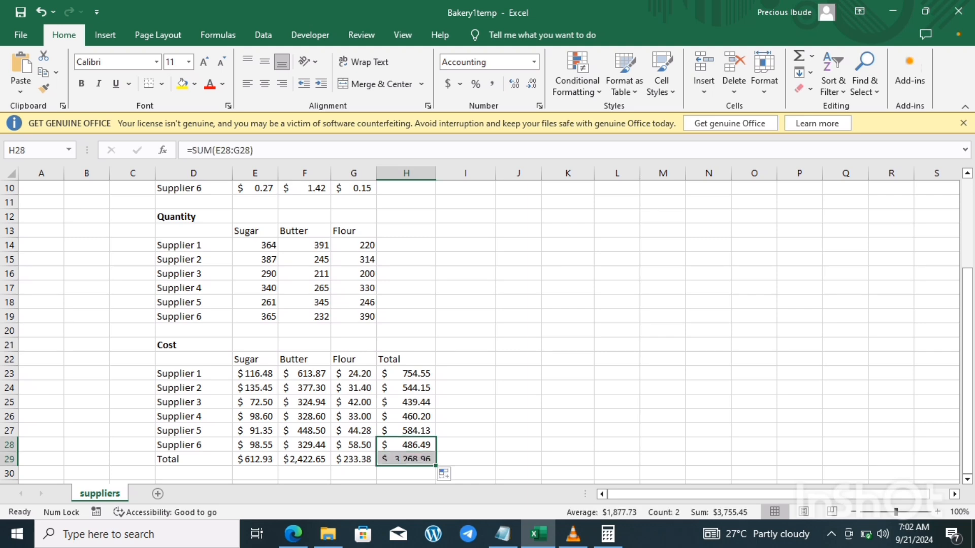
{"action": "left_click", "coordinate": [406, 473]}
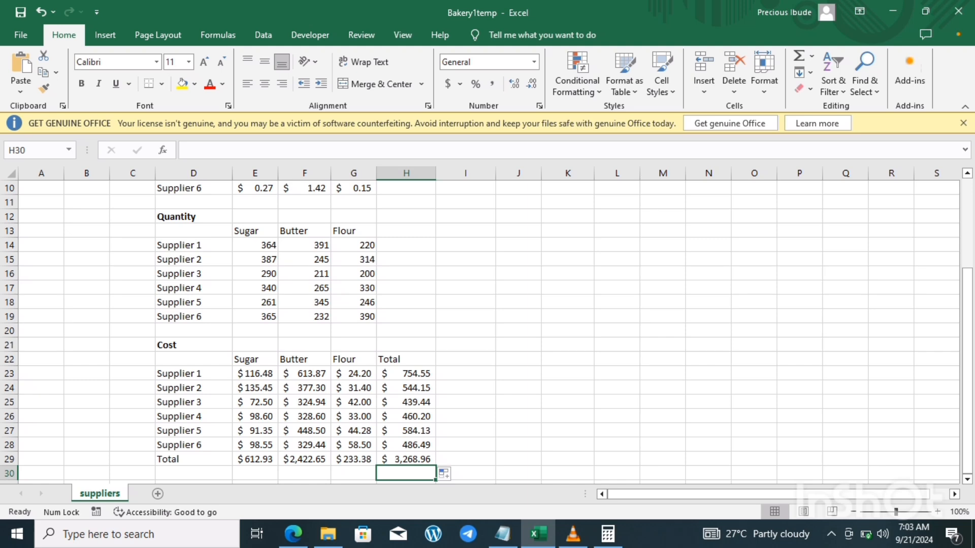
Step: Reread the learning goals in the video 17 goals Notepad file, and switch back to Excel
{"action": "left_click", "coordinate": [465, 402]}
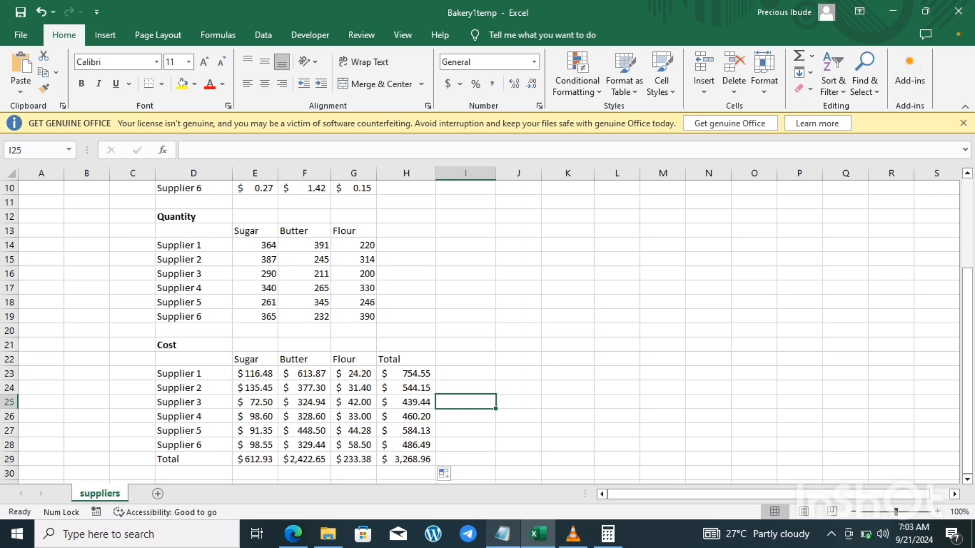
{"action": "left_click", "coordinate": [502, 534]}
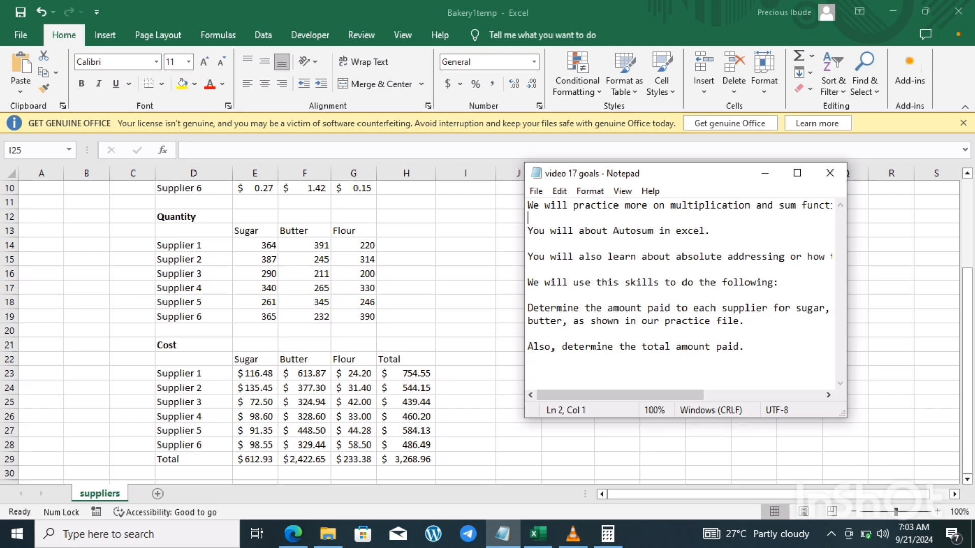
{"action": "key", "text": "alt+Tab"}
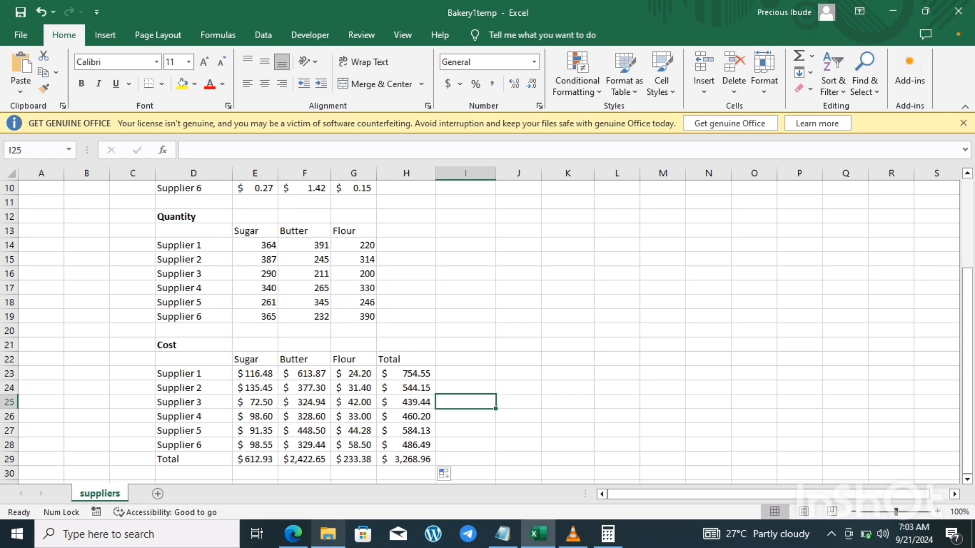
Step: Switch to the File Explorer window with the Videos folder in front of the workbook
{"action": "left_click", "coordinate": [328, 534]}
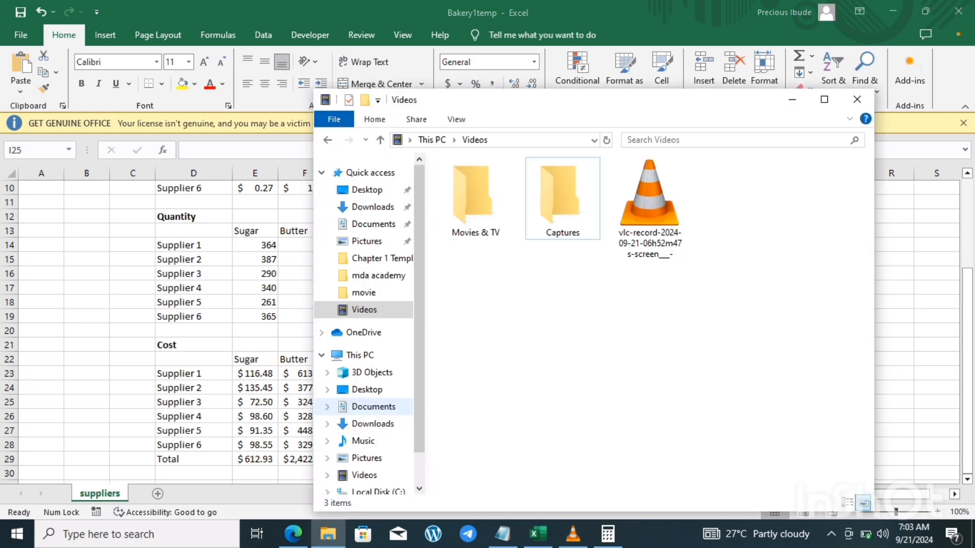
{"action": "key", "text": "alt+Tab"}
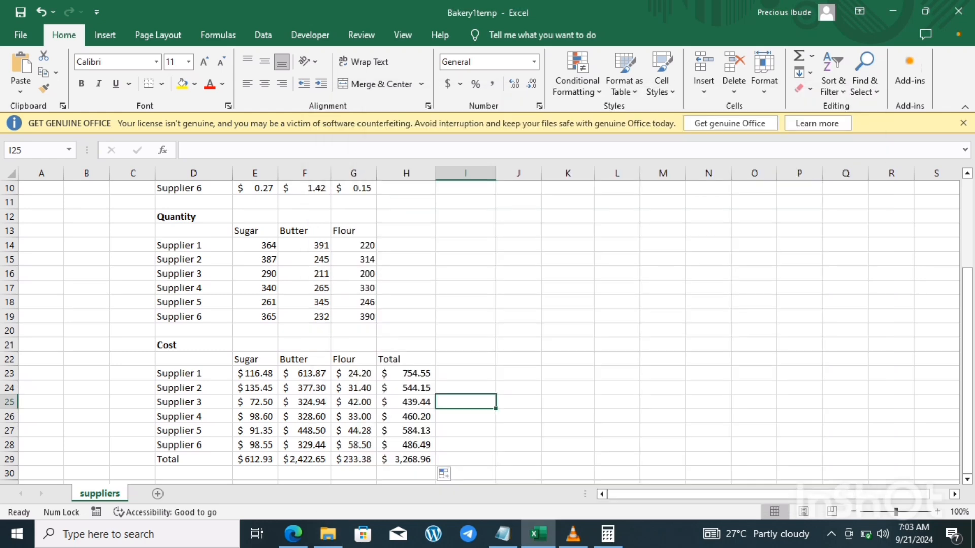
{"action": "key", "text": "alt+Tab"}
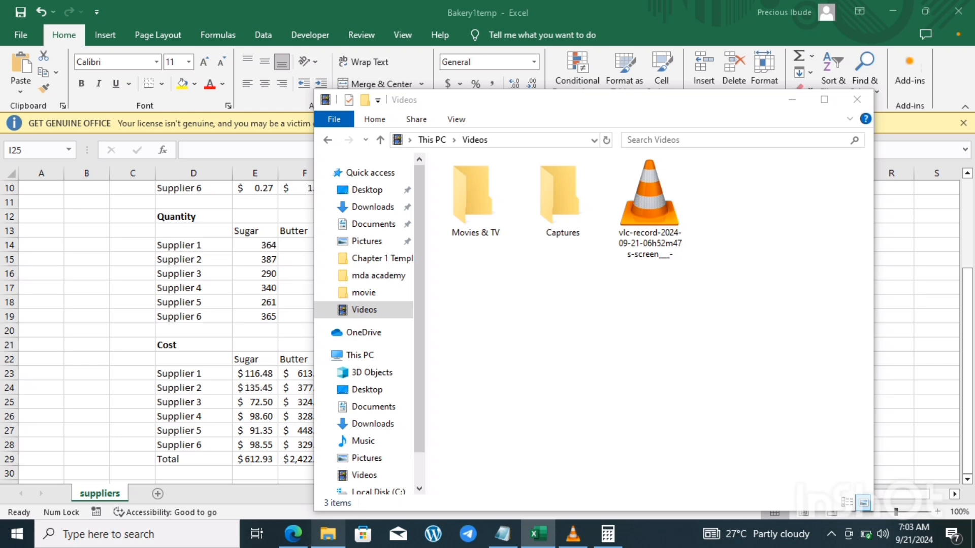
{"action": "left_click", "coordinate": [328, 472]}
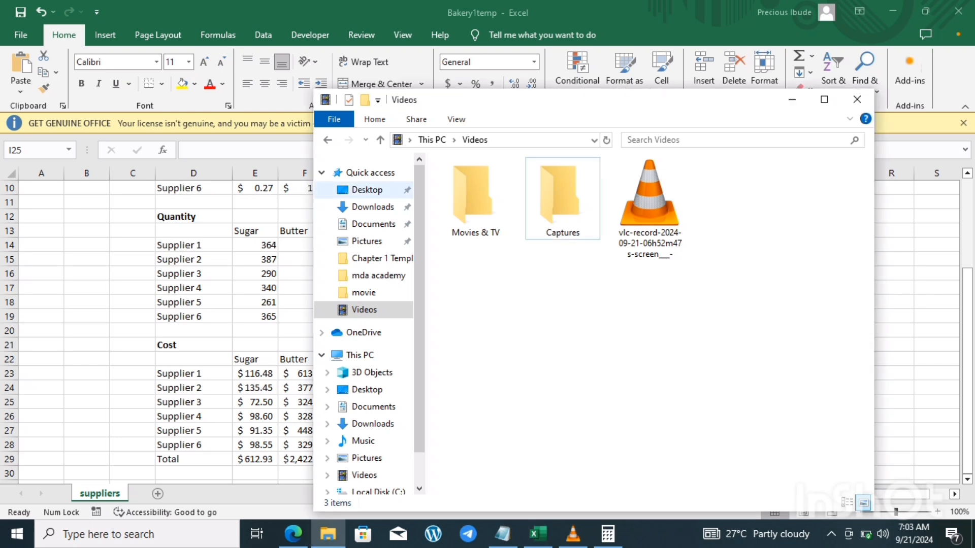
{"action": "left_click", "coordinate": [366, 189]}
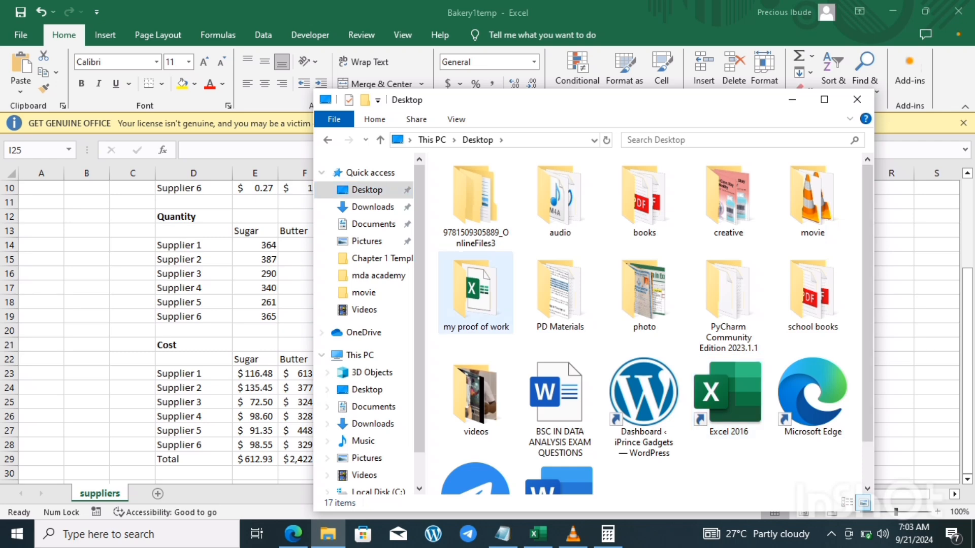
{"action": "double_click", "coordinate": [475, 186]}
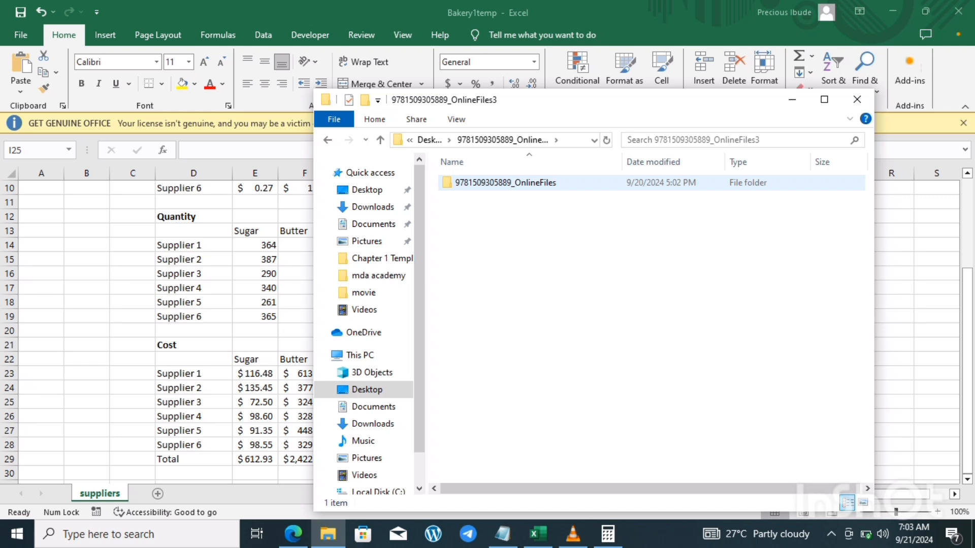
{"action": "double_click", "coordinate": [475, 183]}
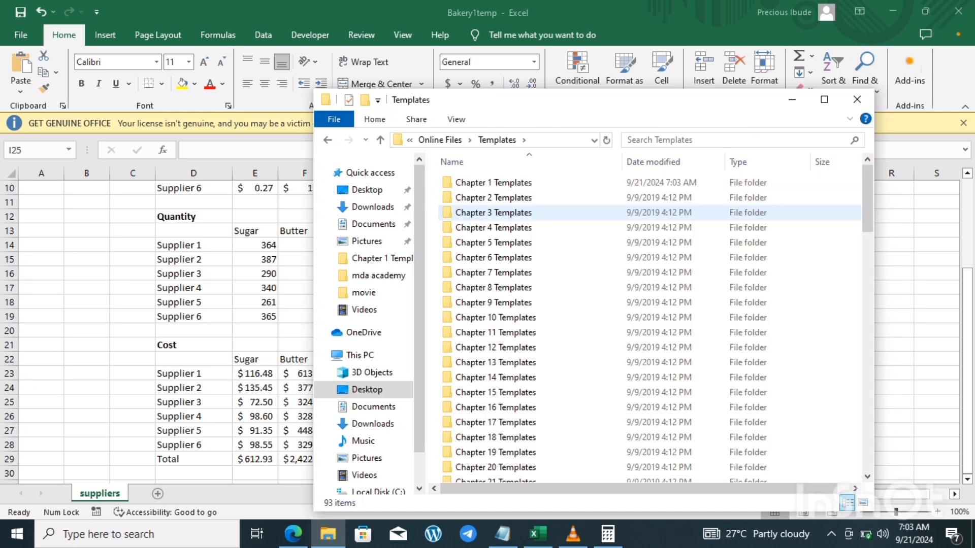
{"action": "double_click", "coordinate": [493, 182]}
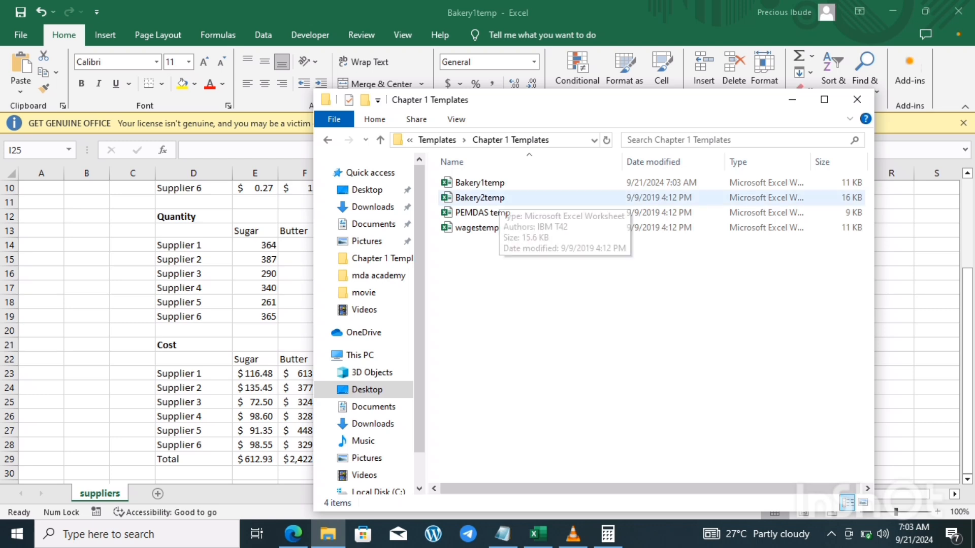
{"action": "double_click", "coordinate": [499, 198]}
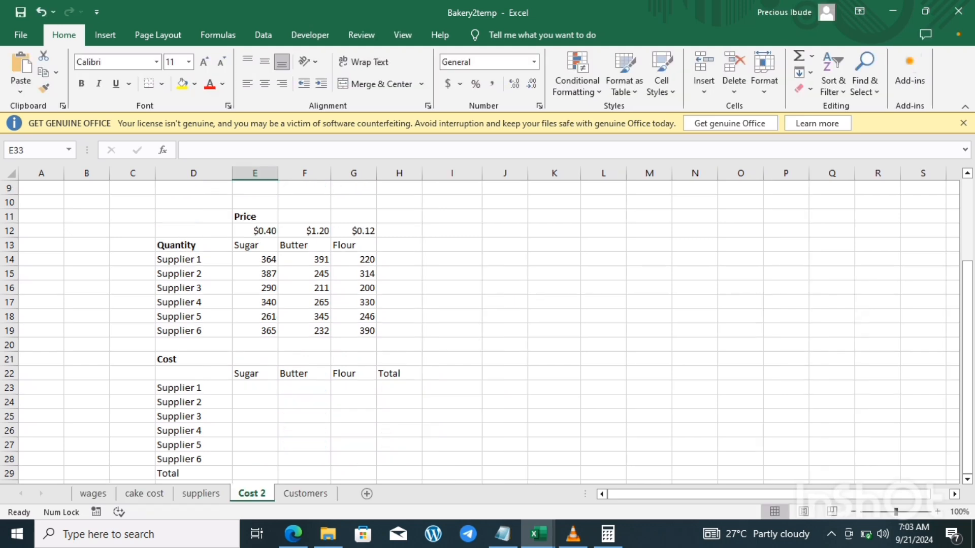
Step: Reread the video 17 goals Notepad file, and return to the Cost 2 sheet to check the sugar price and Supplier 1's sugar quantity
{"action": "key", "text": "alt+Tab"}
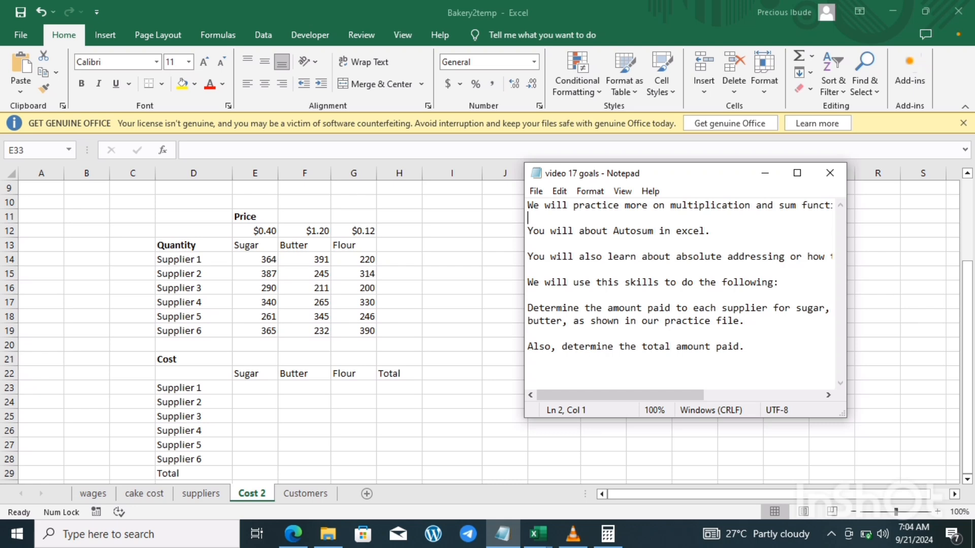
{"action": "left_click", "coordinate": [255, 388]}
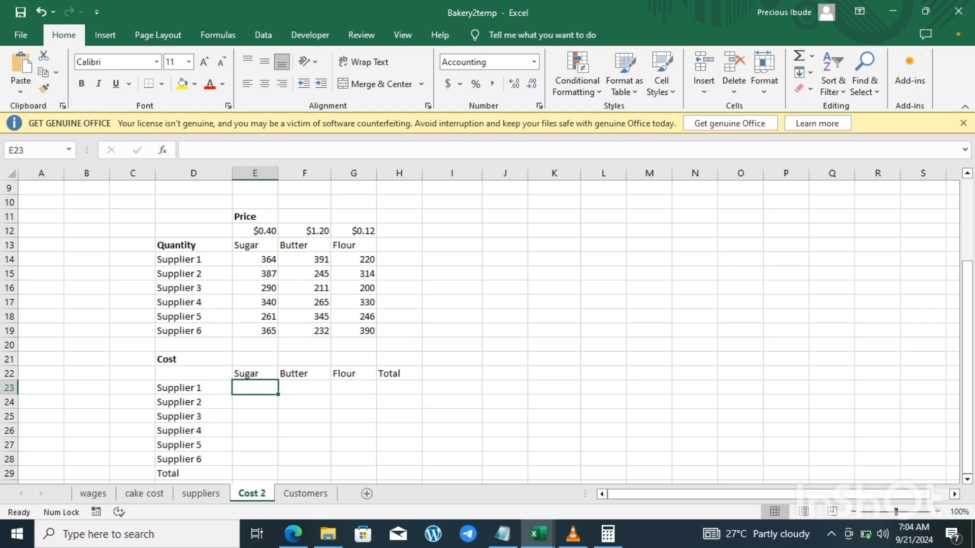
{"action": "left_click", "coordinate": [255, 231]}
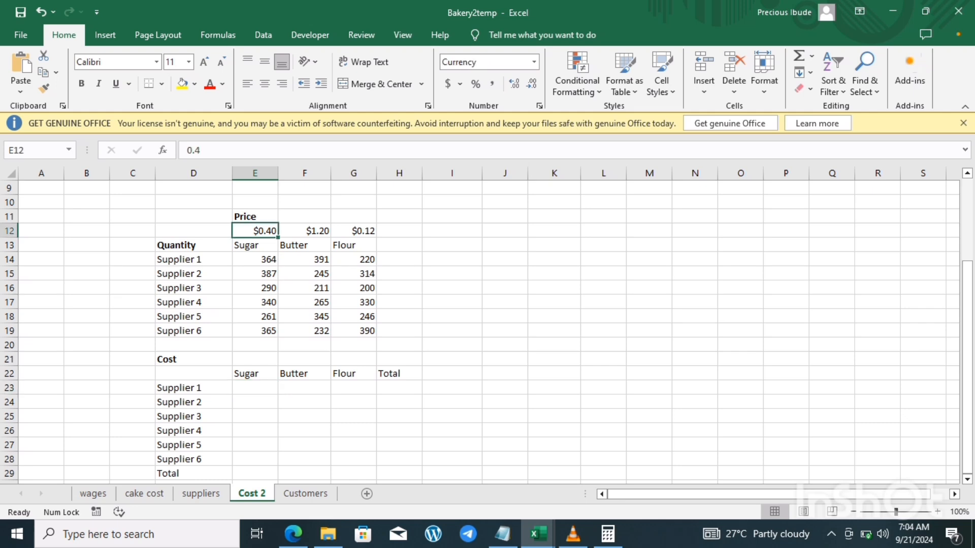
{"action": "left_click", "coordinate": [254, 259]}
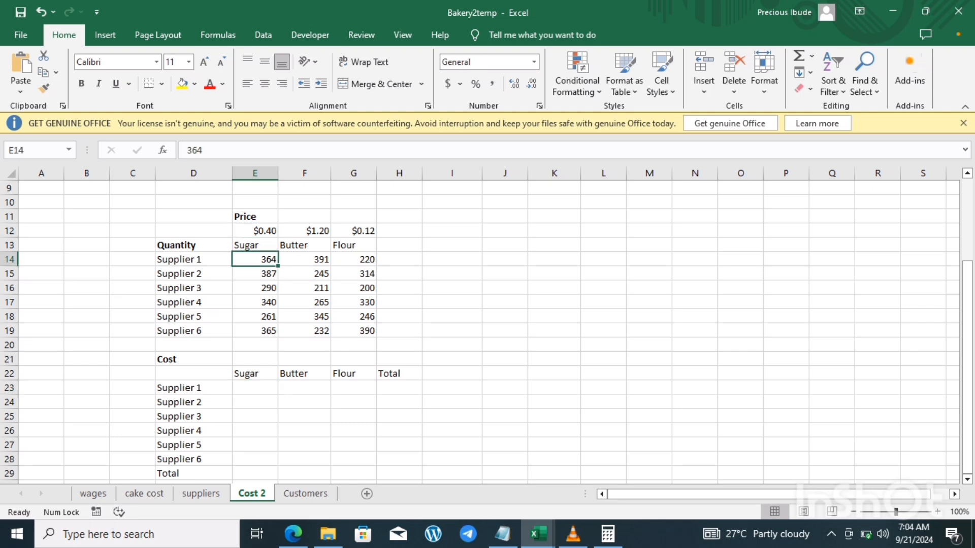
Step: Calculate Supplier 1's sugar cost in E23 with the formula =E12*E14
{"action": "left_click", "coordinate": [254, 388]}
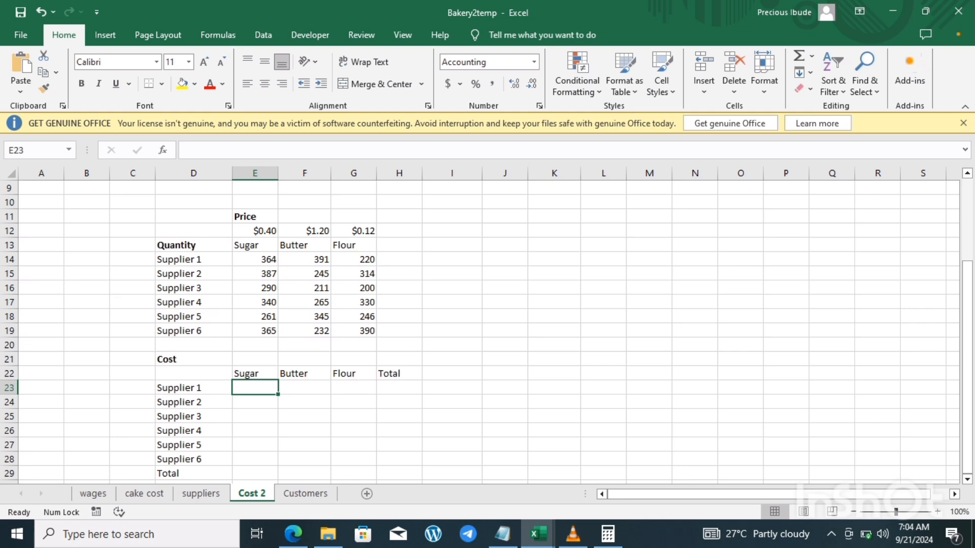
{"action": "type", "text": "="}
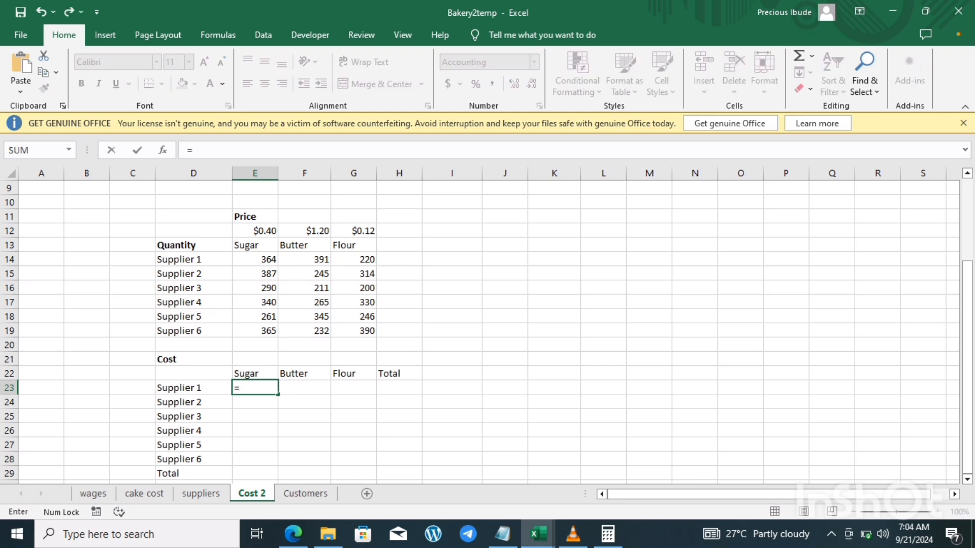
{"action": "left_click", "coordinate": [255, 231]}
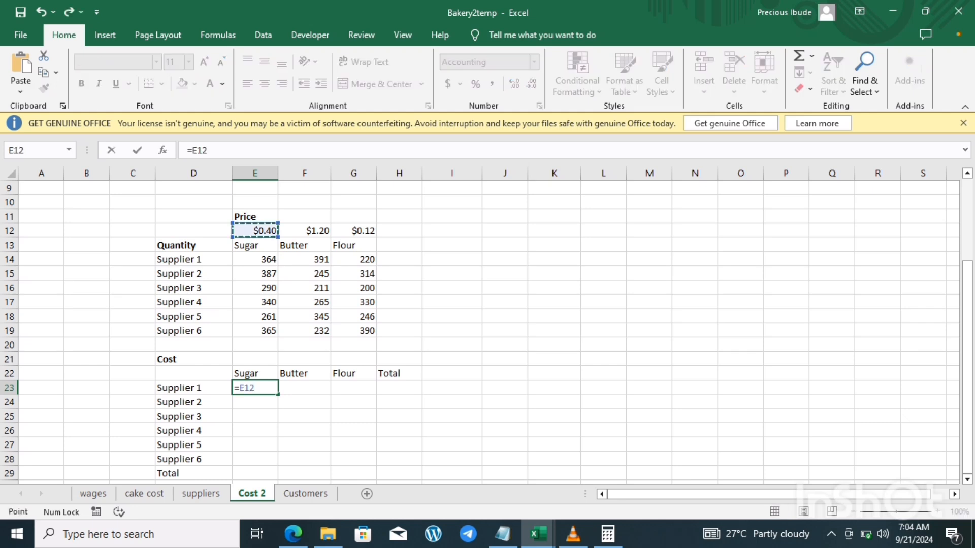
{"action": "type", "text": "*"}
{"action": "left_click", "coordinate": [255, 259]}
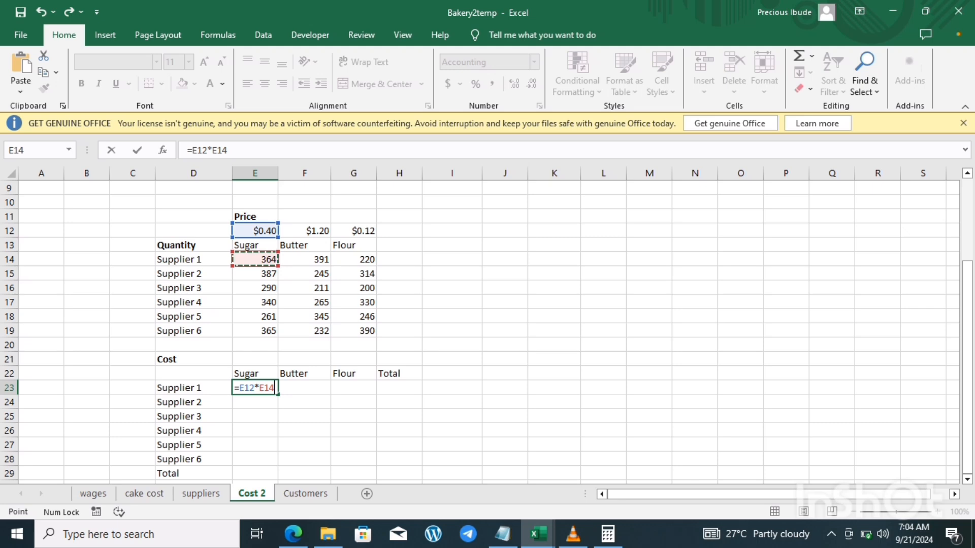
{"action": "type", "text": "\\"}
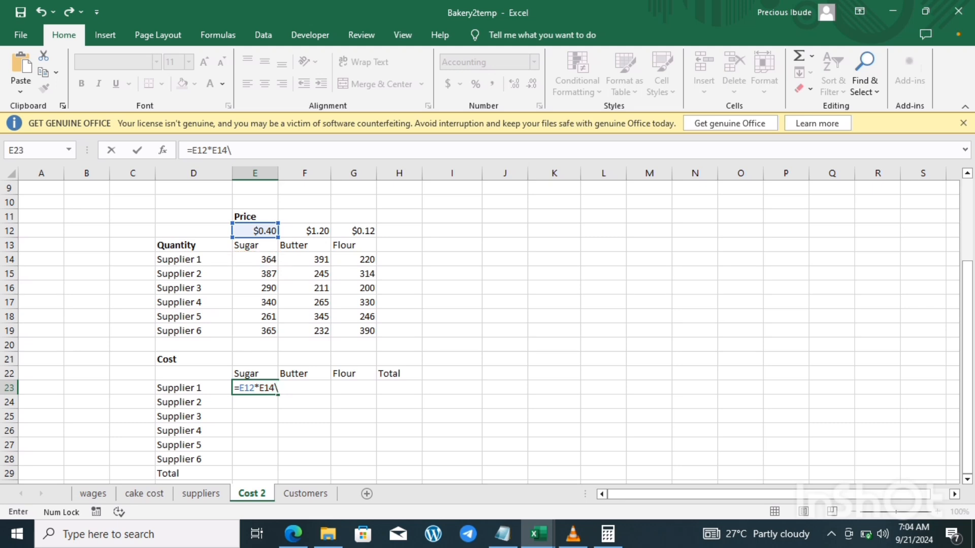
{"action": "key", "text": "BackSpace"}
{"action": "key", "text": "Return"}
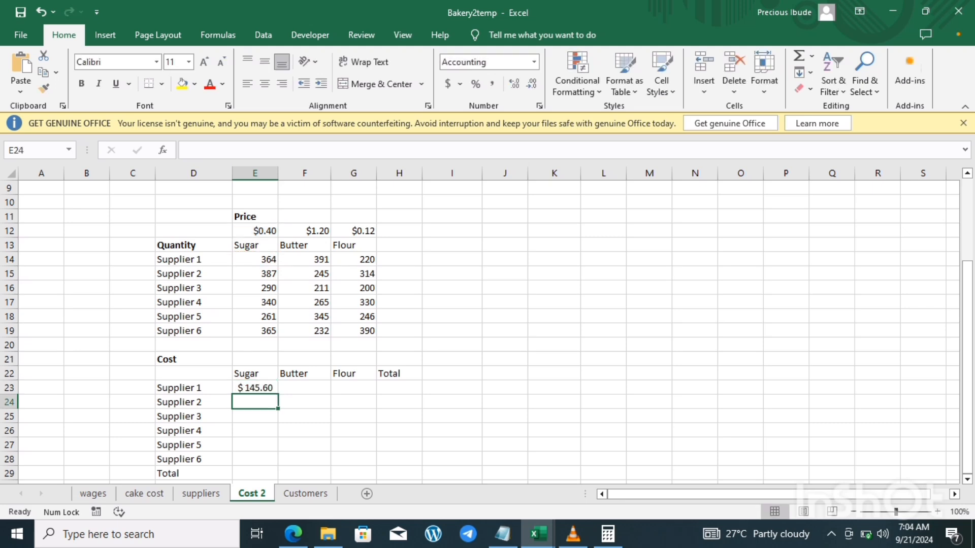
Step: Fill Supplier 1's sugar cost formula from E23 down to E28, and autofit the width of column E
{"action": "left_click", "coordinate": [255, 388]}
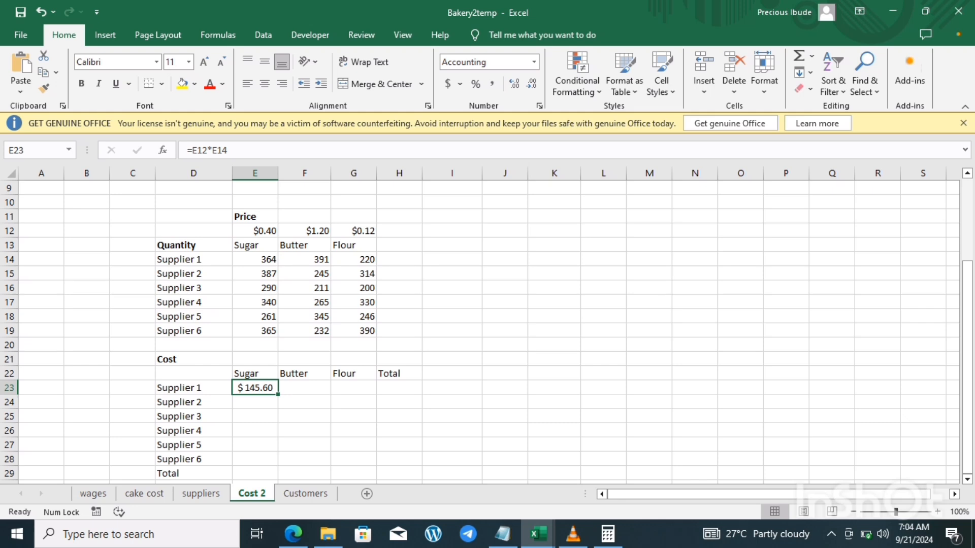
{"action": "left_click_drag", "start_coordinate": [278, 394], "coordinate": [278, 464]}
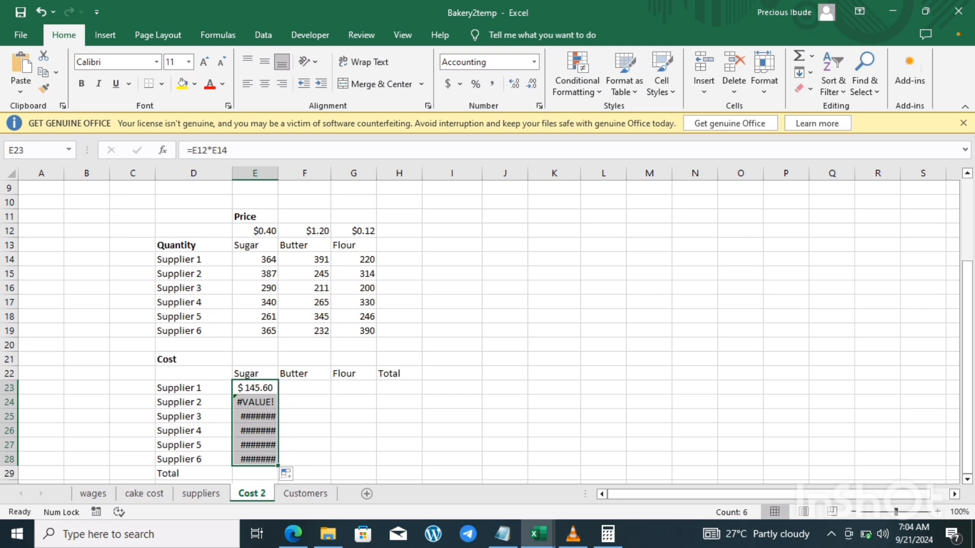
{"action": "double_click", "coordinate": [278, 173]}
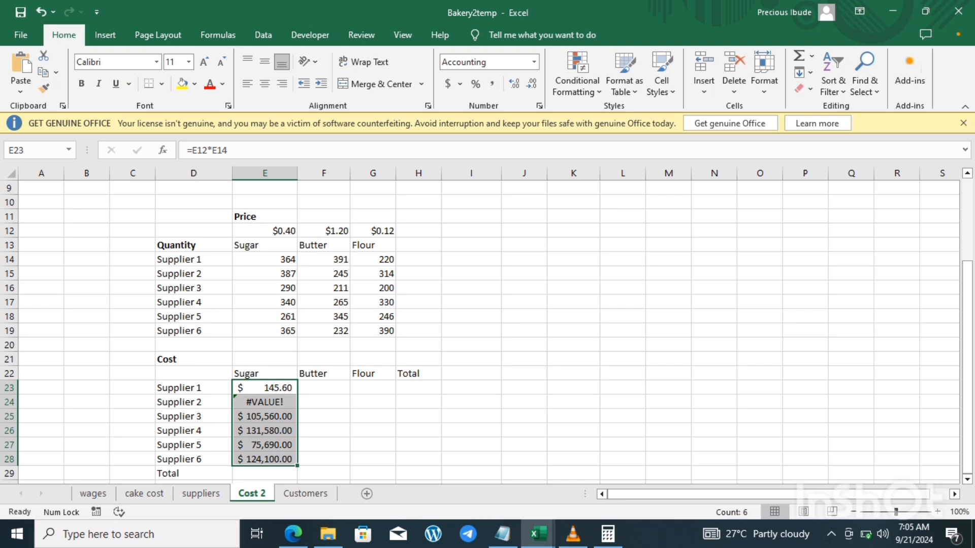
Step: Display the sugar cost formulas beside the suppliers by entering =FORMULATEXT(E23) in C23 and filling it down to C28
{"action": "left_click", "coordinate": [264, 402]}
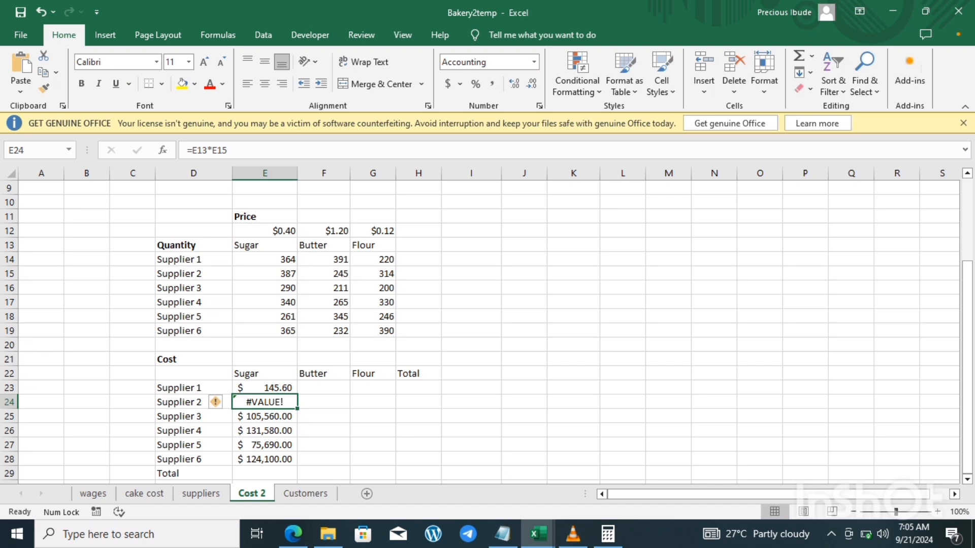
{"action": "left_click", "coordinate": [132, 402]}
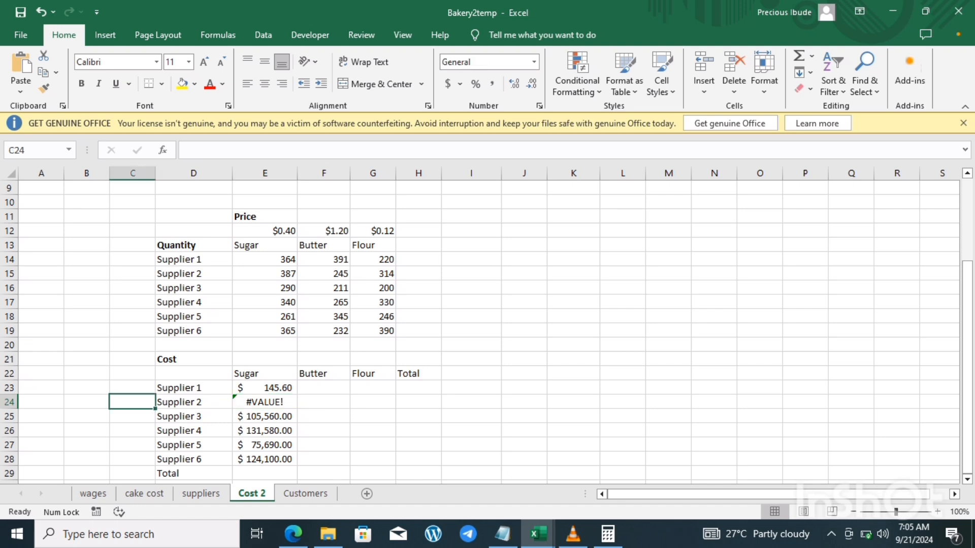
{"action": "left_click", "coordinate": [132, 388]}
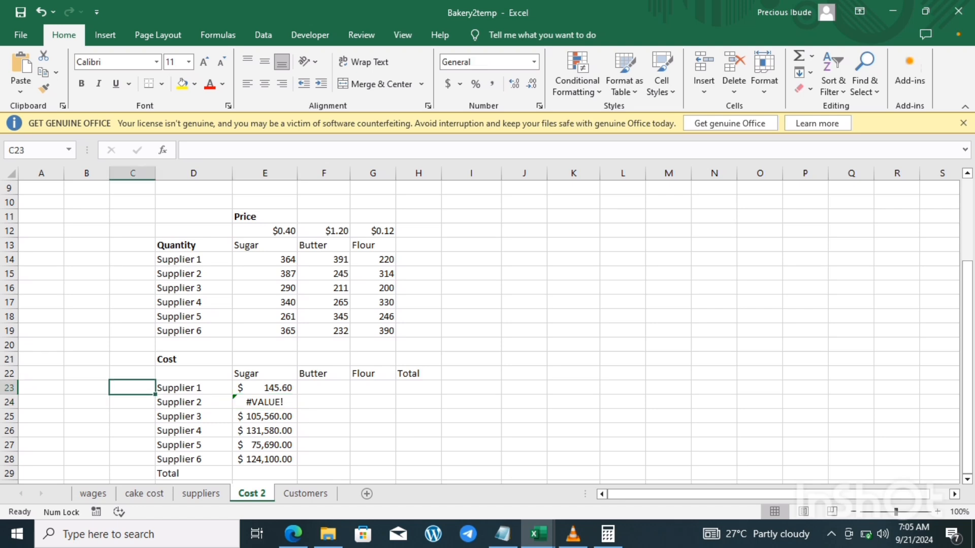
{"action": "type", "text": "=f"}
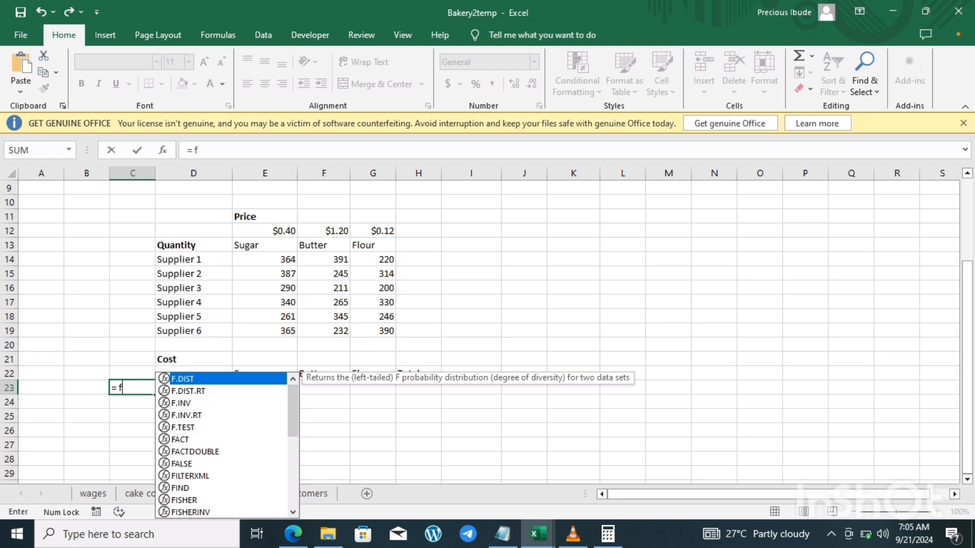
{"action": "type", "text": "orm"}
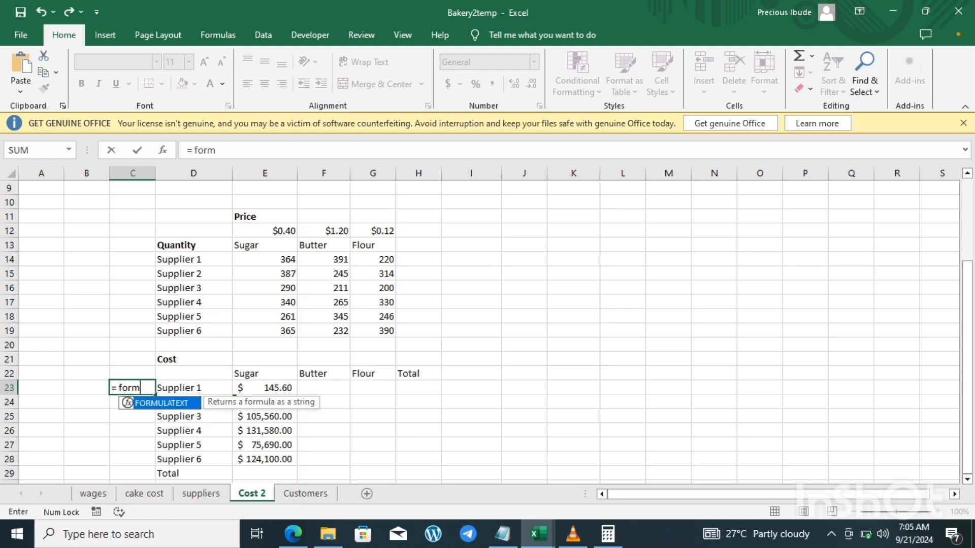
{"action": "type", "text": "u"}
{"action": "key", "text": "Tab"}
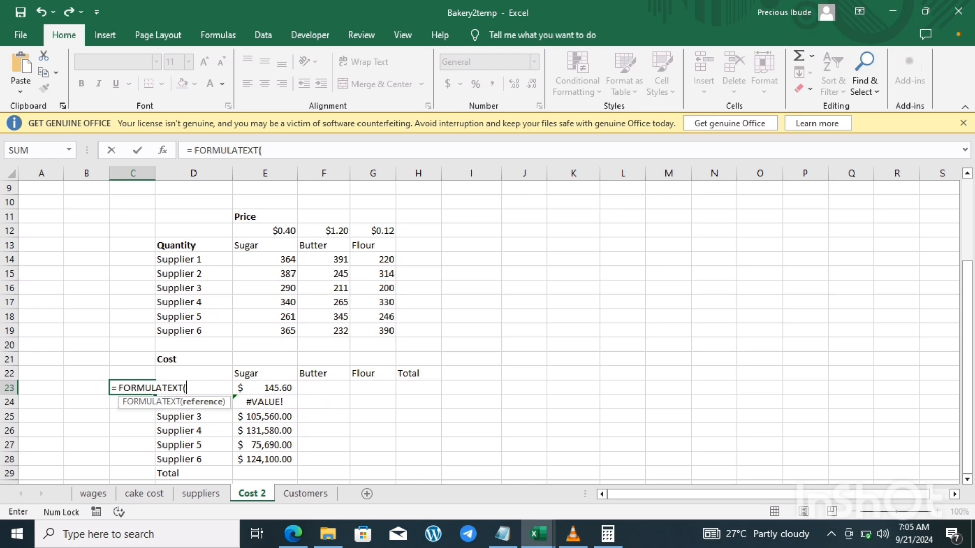
{"action": "left_click", "coordinate": [264, 388]}
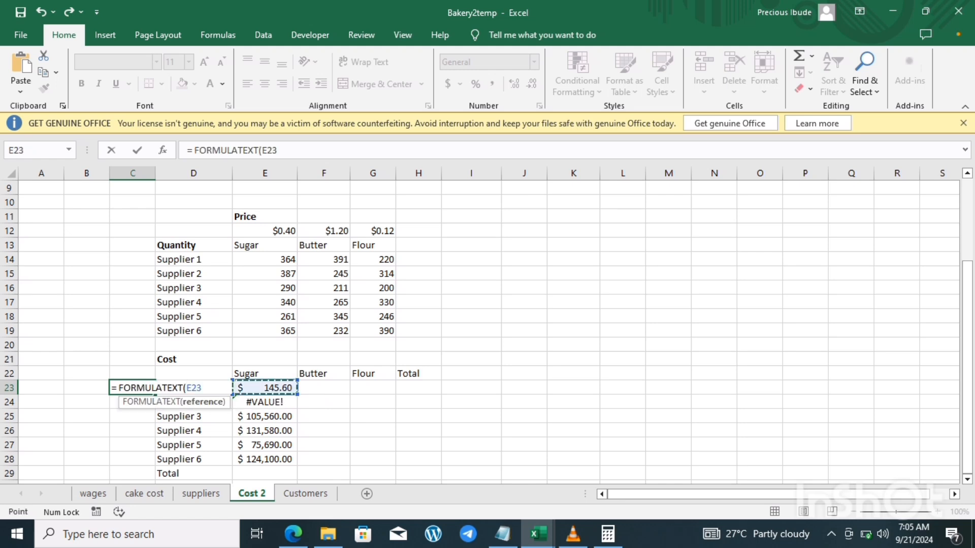
{"action": "key", "text": "Return"}
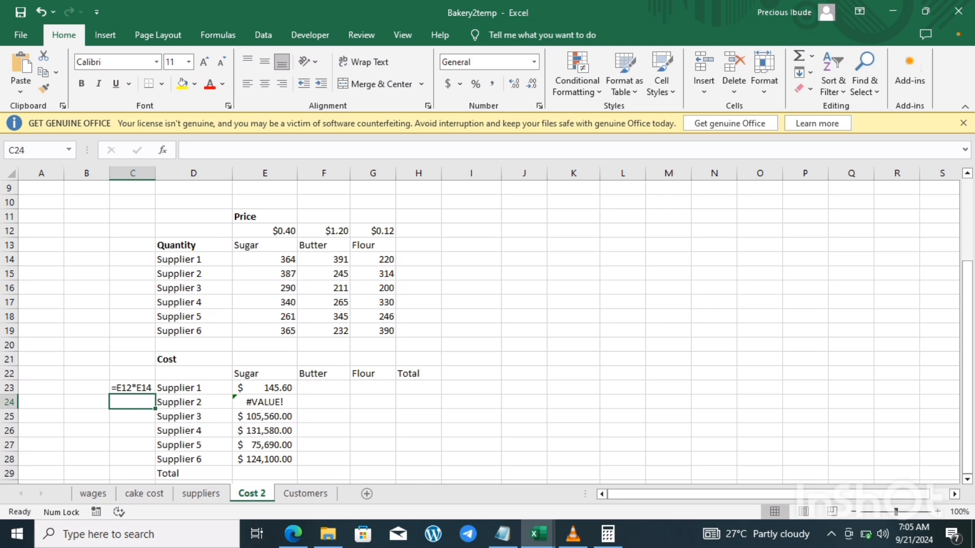
{"action": "left_click", "coordinate": [132, 388]}
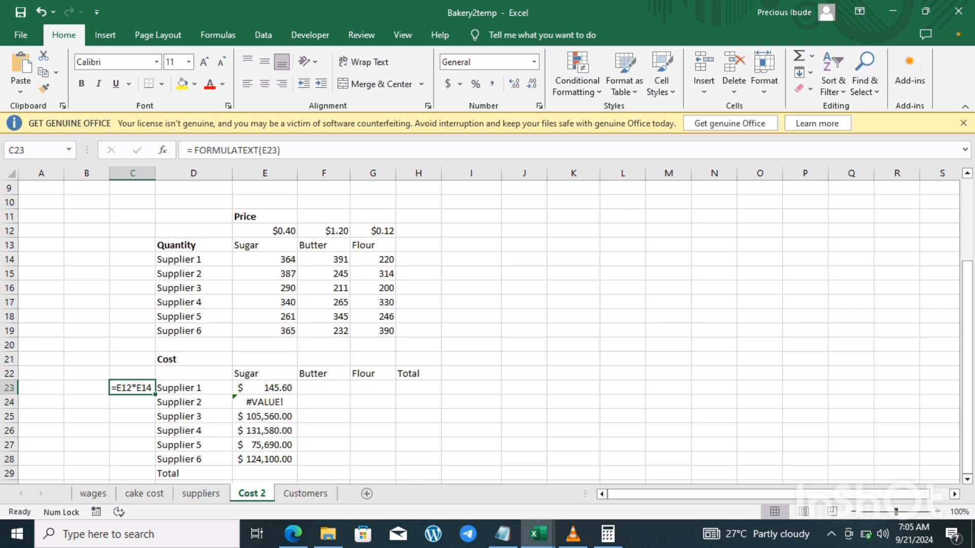
{"action": "left_click_drag", "start_coordinate": [155, 395], "coordinate": [152, 459]}
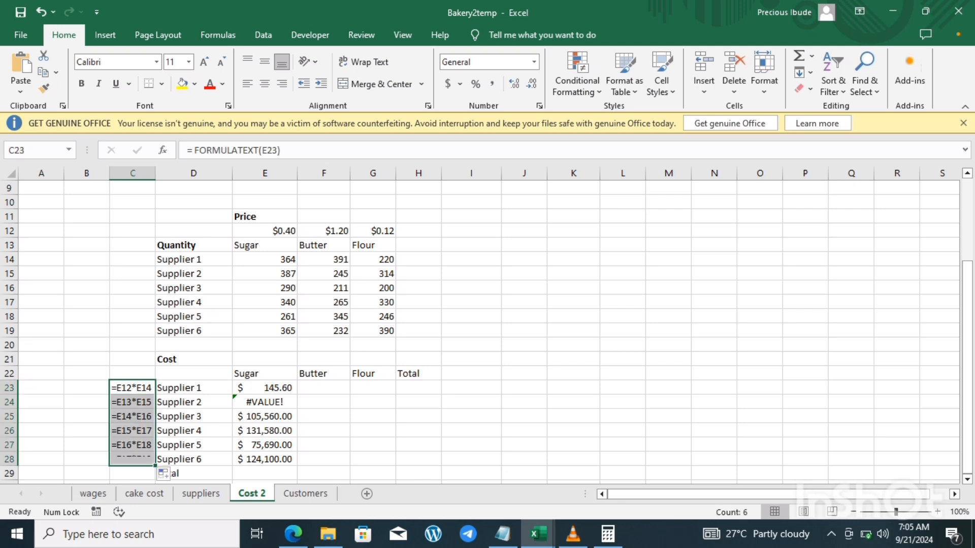
Step: Examine the sugar cost formulas in E23:E25 and trace Supplier 1's and Supplier 2's formulas to the price, heading and quantity cells they reference
{"action": "left_click", "coordinate": [265, 417]}
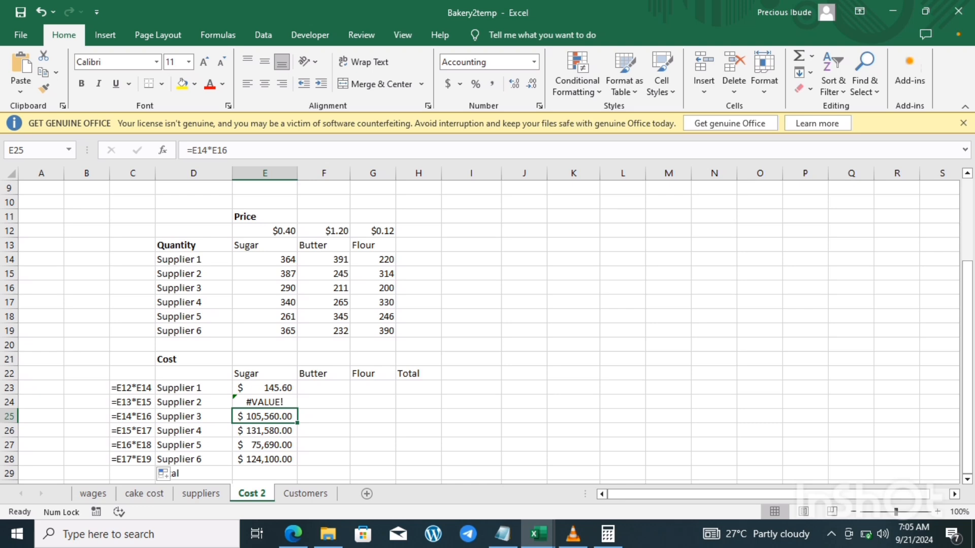
{"action": "left_click", "coordinate": [264, 388]}
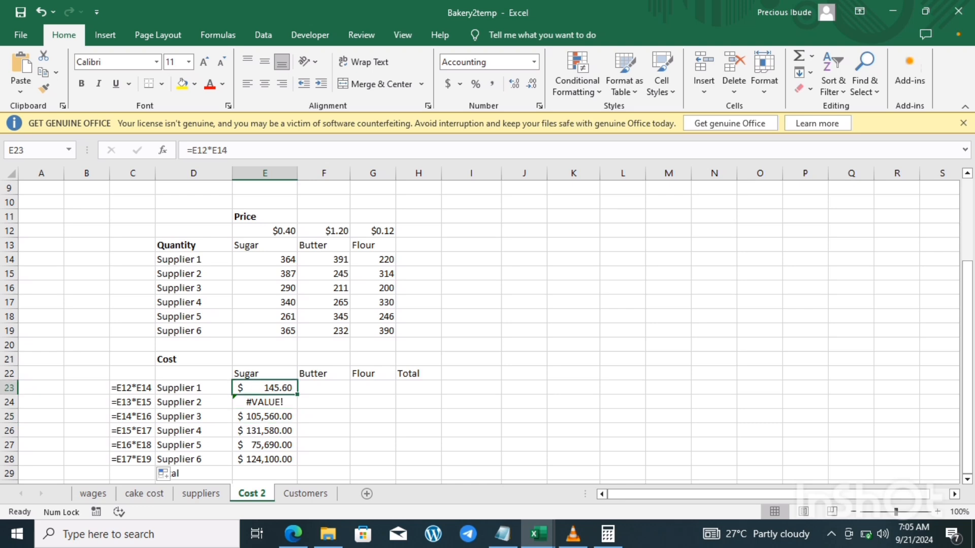
{"action": "left_click", "coordinate": [265, 231]}
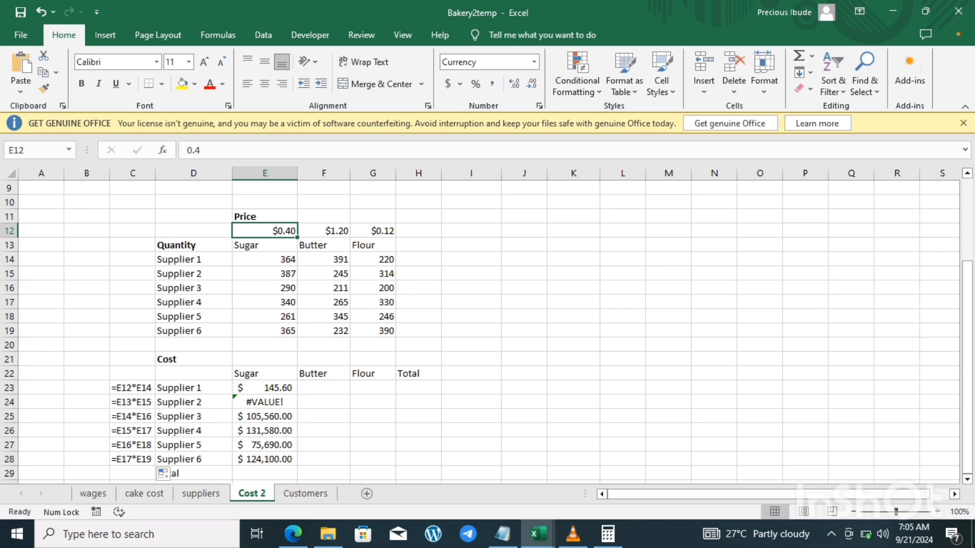
{"action": "left_click", "coordinate": [264, 259]}
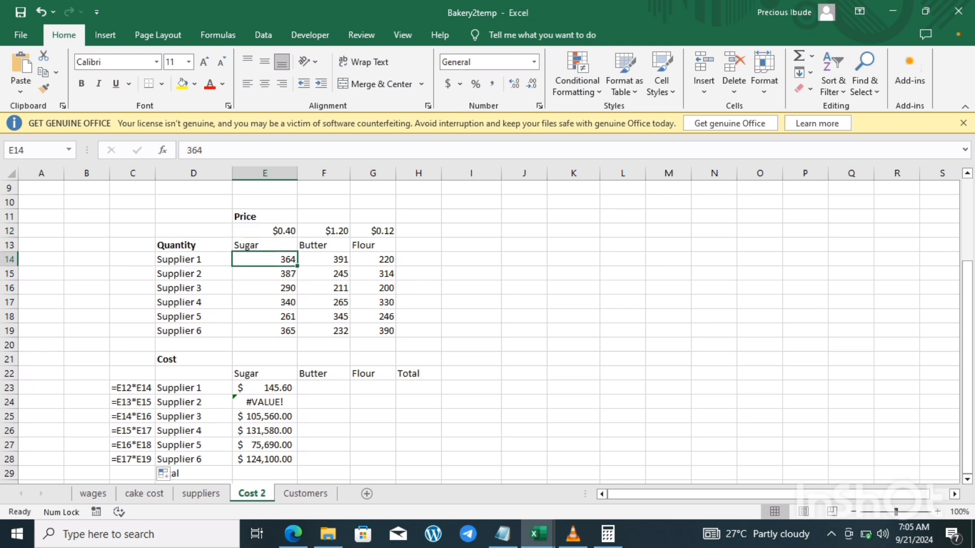
{"action": "left_click", "coordinate": [264, 402]}
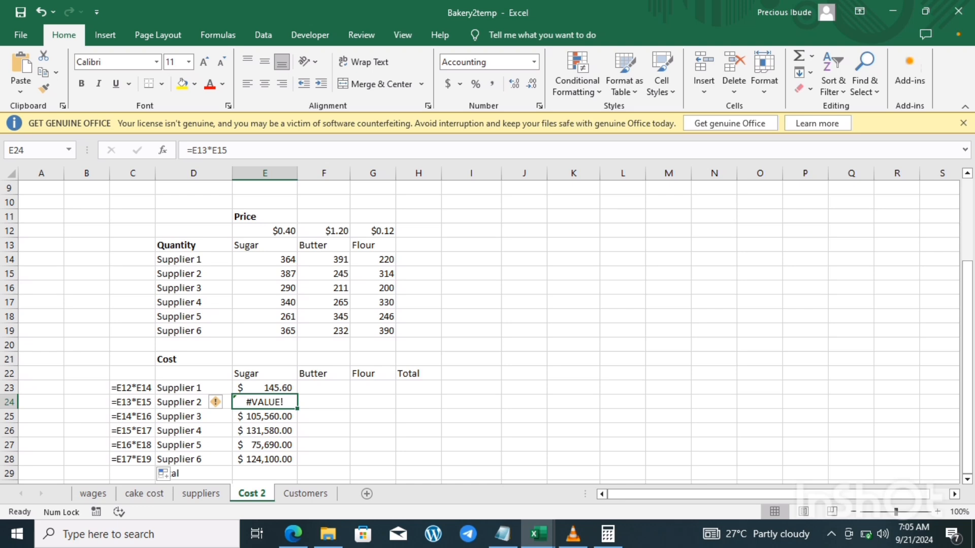
{"action": "left_click", "coordinate": [264, 245]}
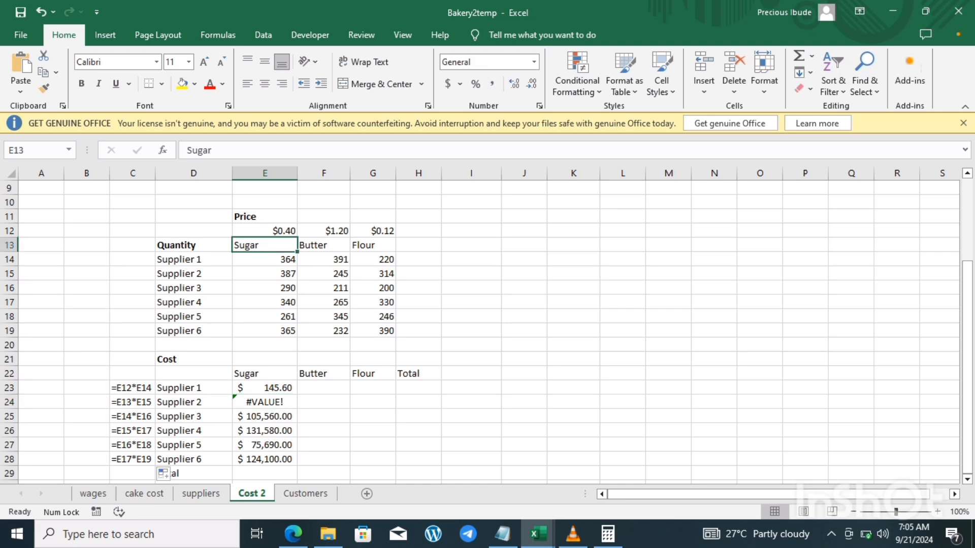
{"action": "left_click", "coordinate": [264, 274]}
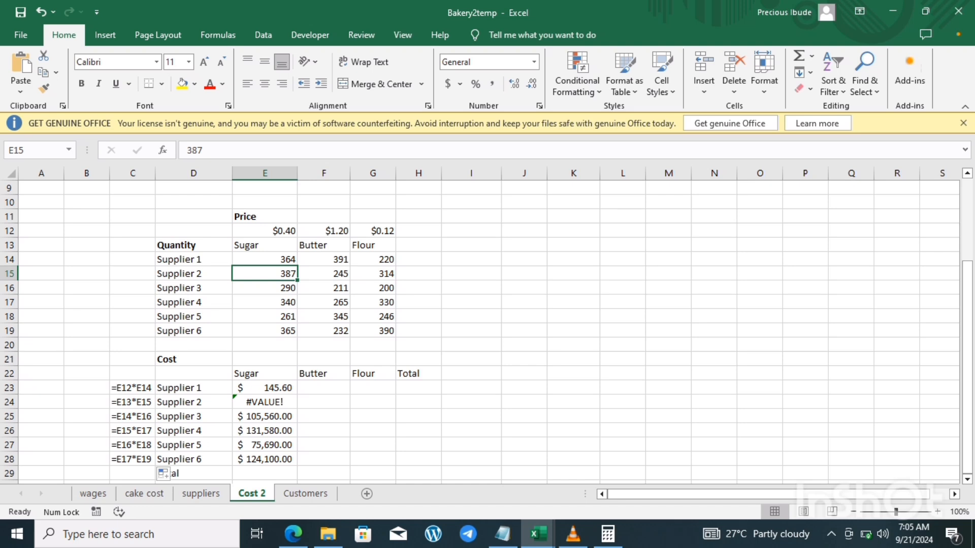
Step: Compare the price, heading and quantity cells in E12:E16 with the sugar cost formulas of Suppliers 1, 2 and 3
{"action": "left_click", "coordinate": [265, 231]}
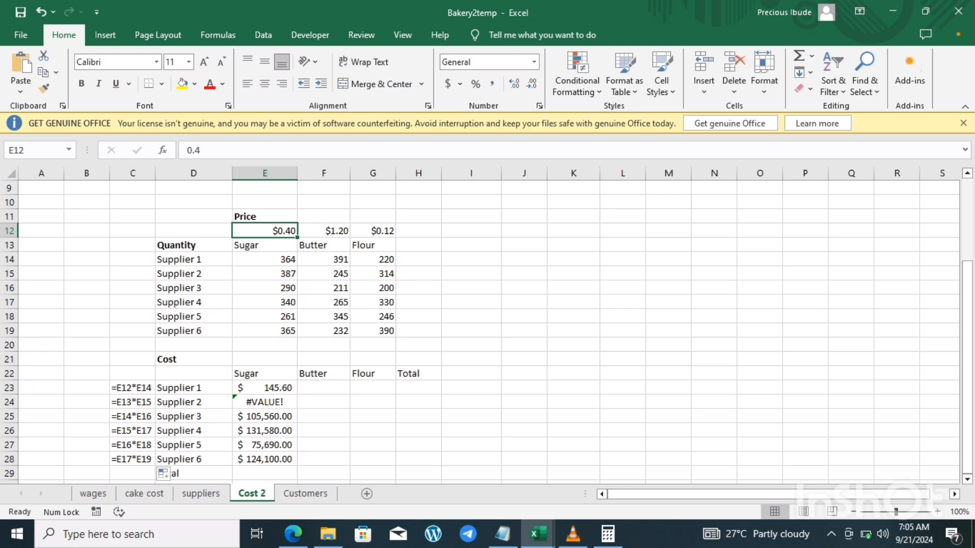
{"action": "left_click", "coordinate": [264, 259]}
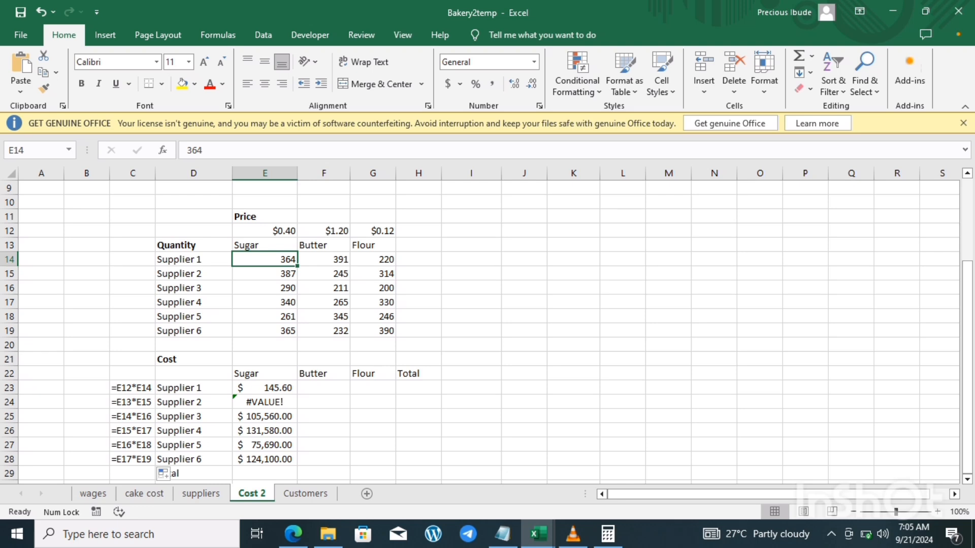
{"action": "left_click", "coordinate": [265, 231]}
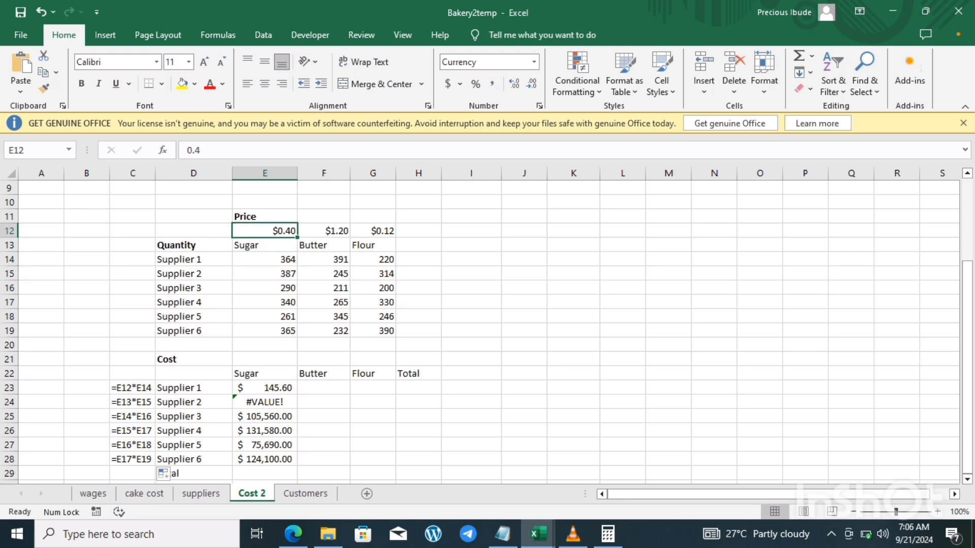
{"action": "left_click", "coordinate": [265, 259]}
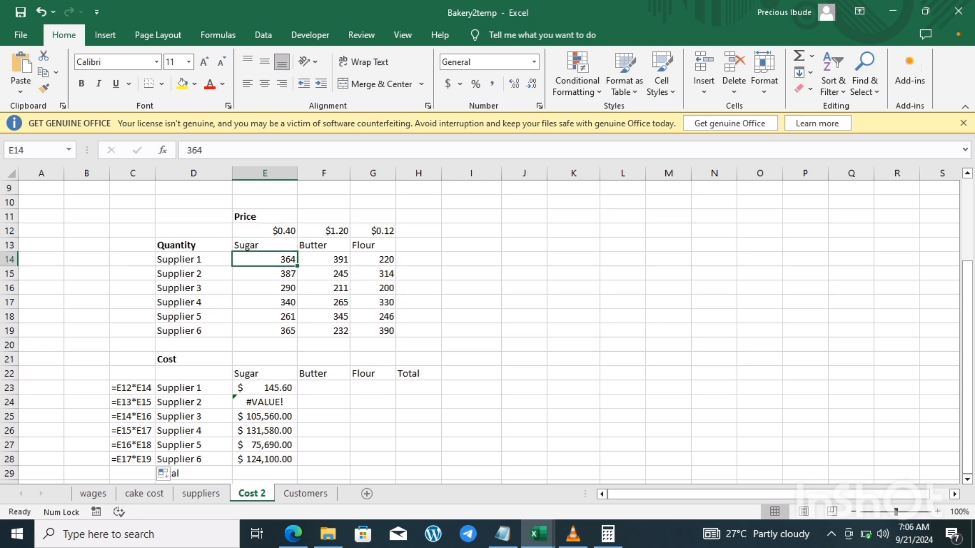
{"action": "left_click", "coordinate": [265, 245]}
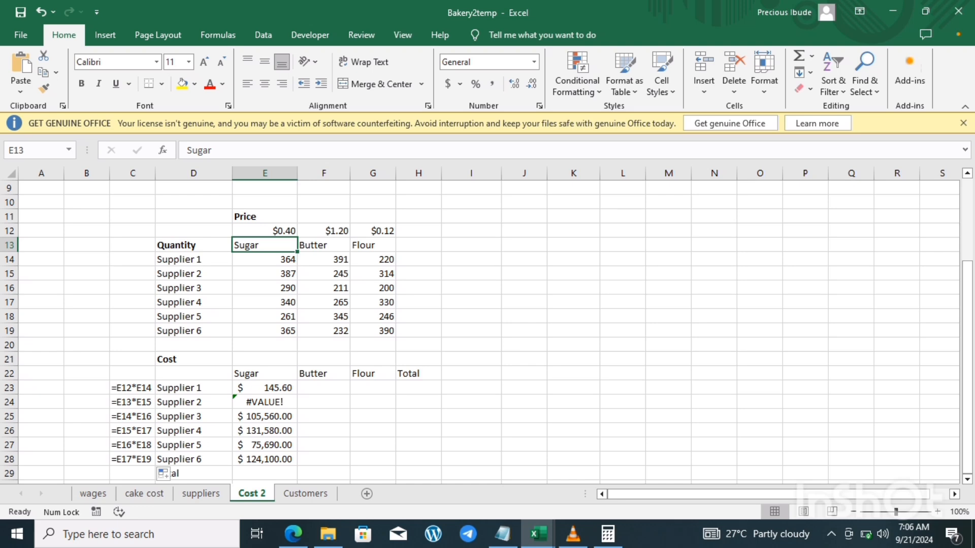
{"action": "left_click", "coordinate": [265, 273]}
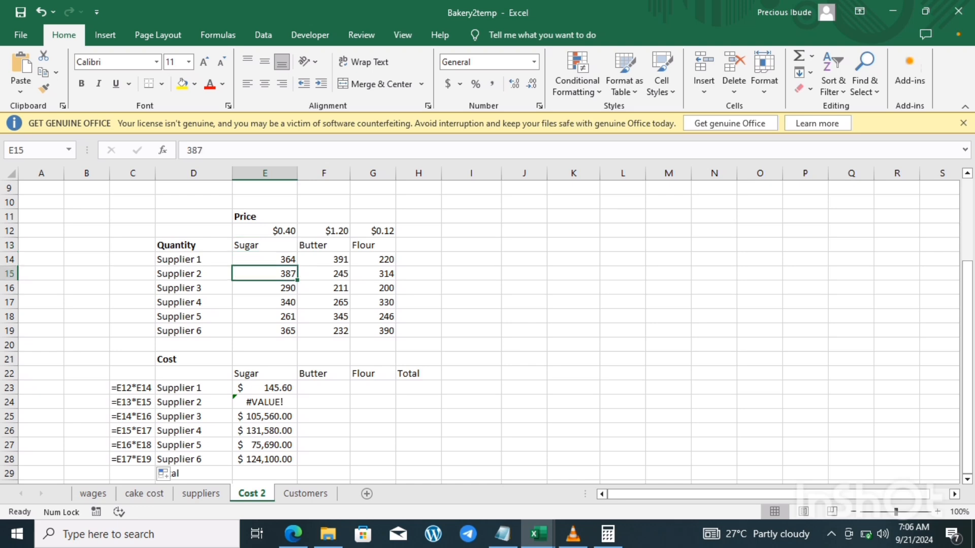
{"action": "left_click", "coordinate": [133, 416]}
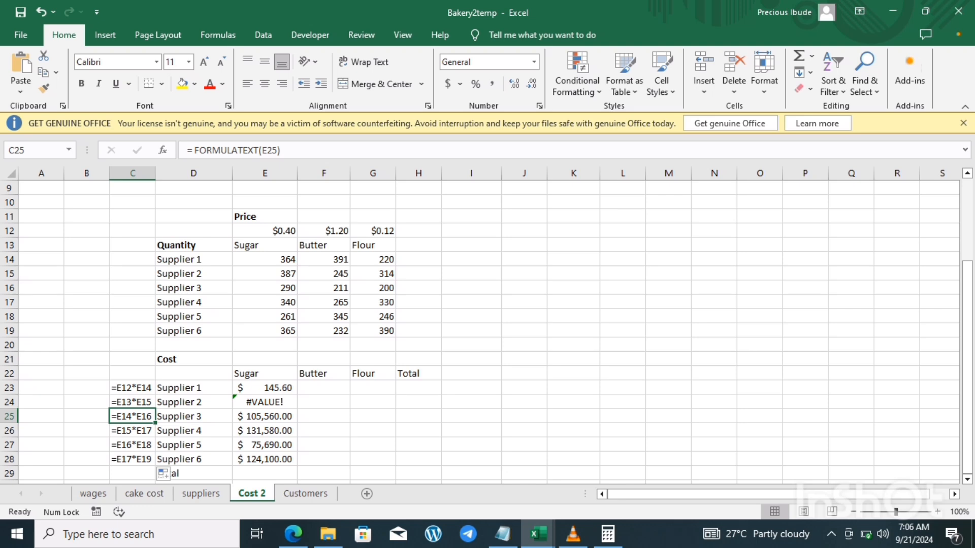
{"action": "left_click", "coordinate": [265, 260]}
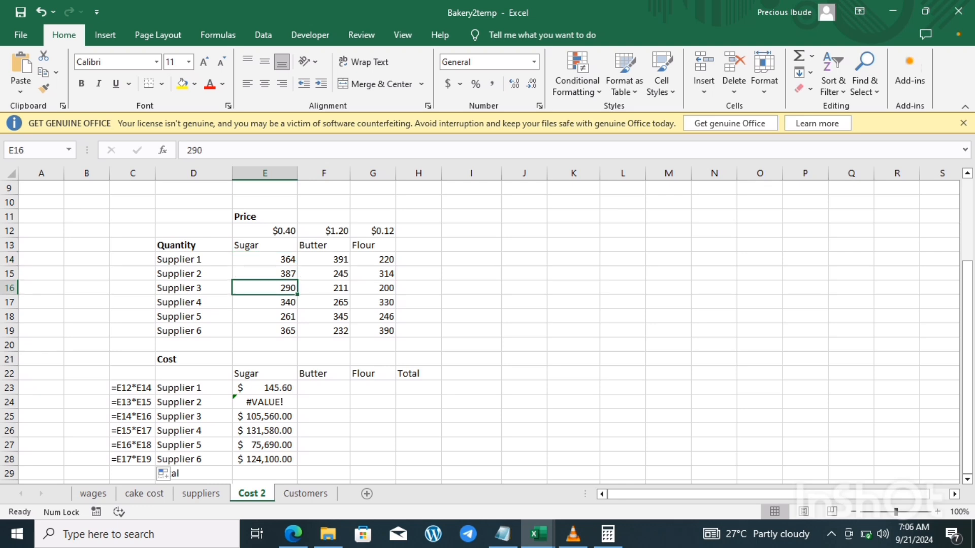
{"action": "left_click", "coordinate": [264, 259]}
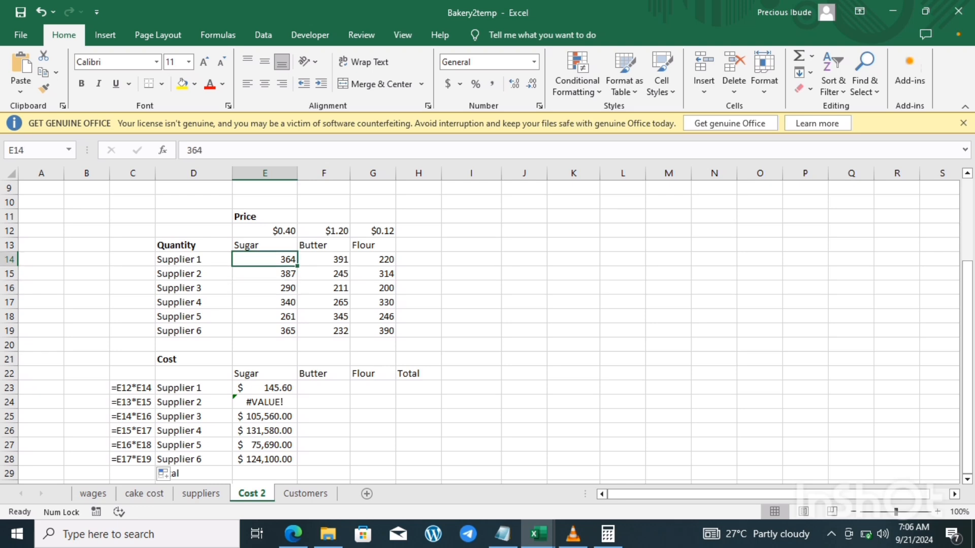
{"action": "left_click", "coordinate": [264, 231]}
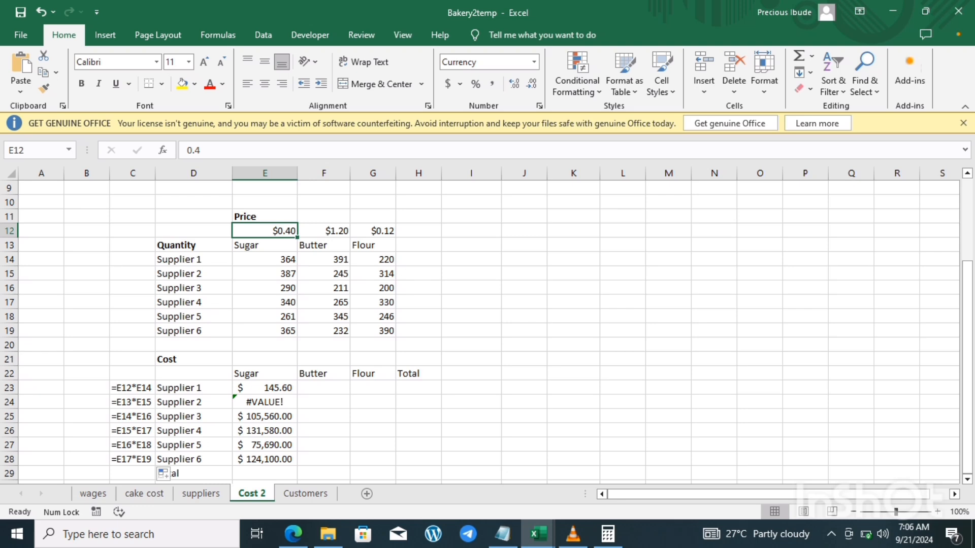
Step: Lock the price row in Supplier 1's sugar cost by changing E23 to =E$12*E14, and fill it down to E28
{"action": "left_click", "coordinate": [264, 388]}
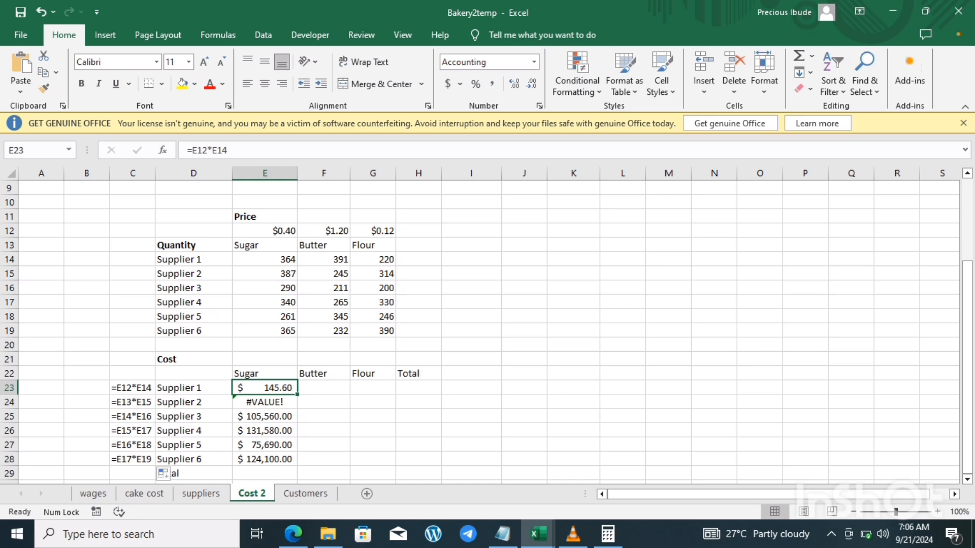
{"action": "key", "text": "F2"}
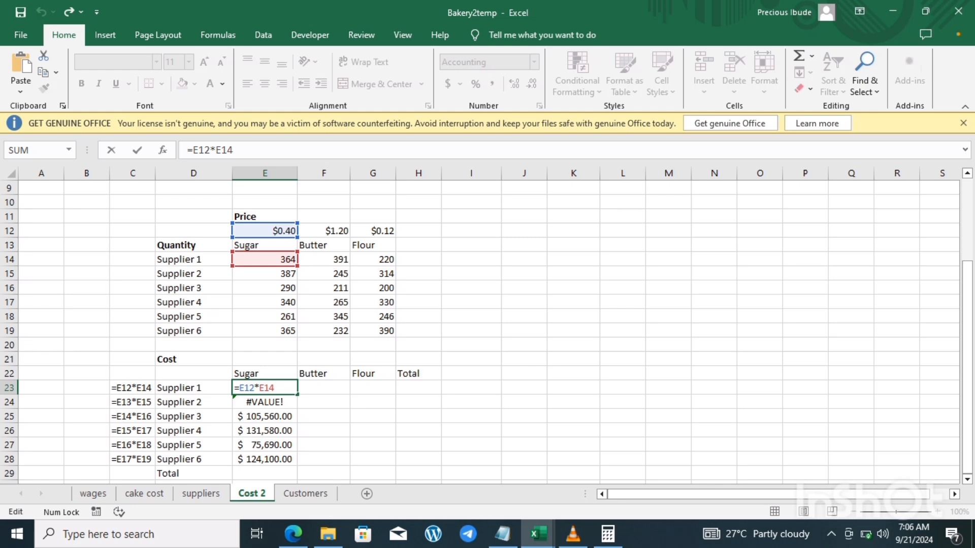
{"action": "type", "text": "$"}
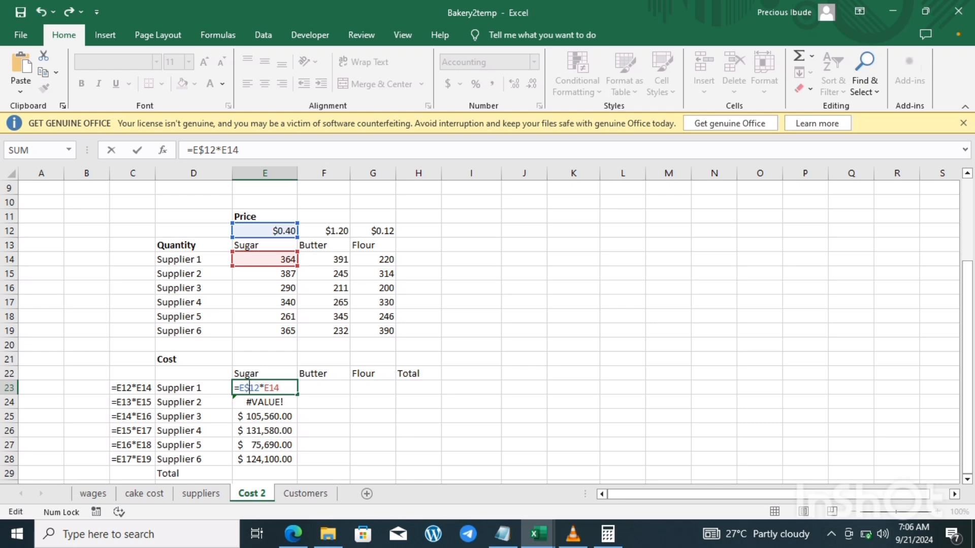
{"action": "key", "text": "Return"}
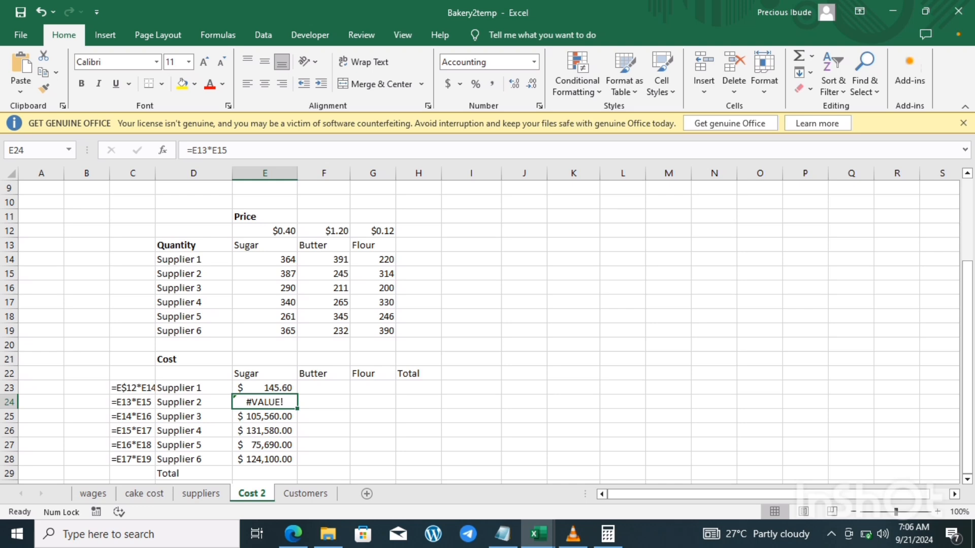
{"action": "left_click", "coordinate": [265, 388]}
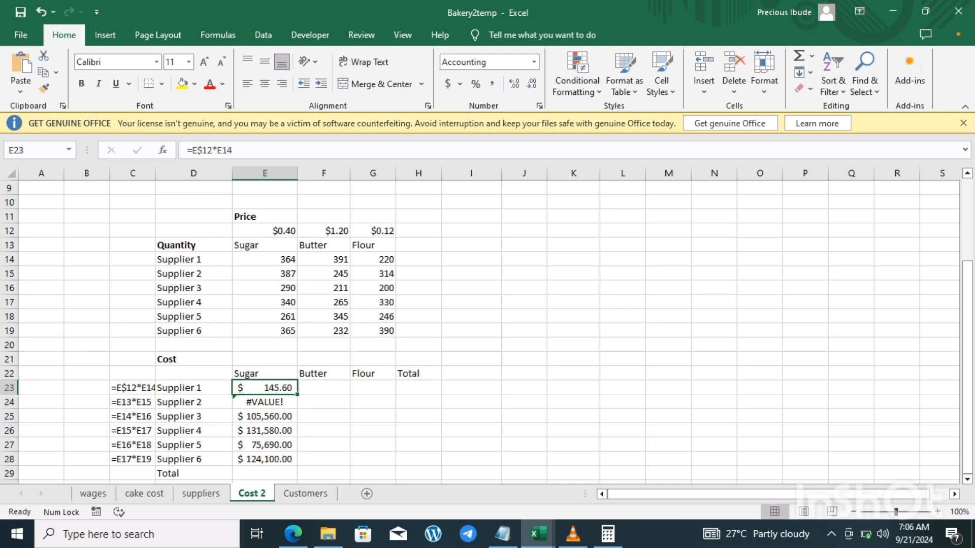
{"action": "double_click", "coordinate": [297, 394]}
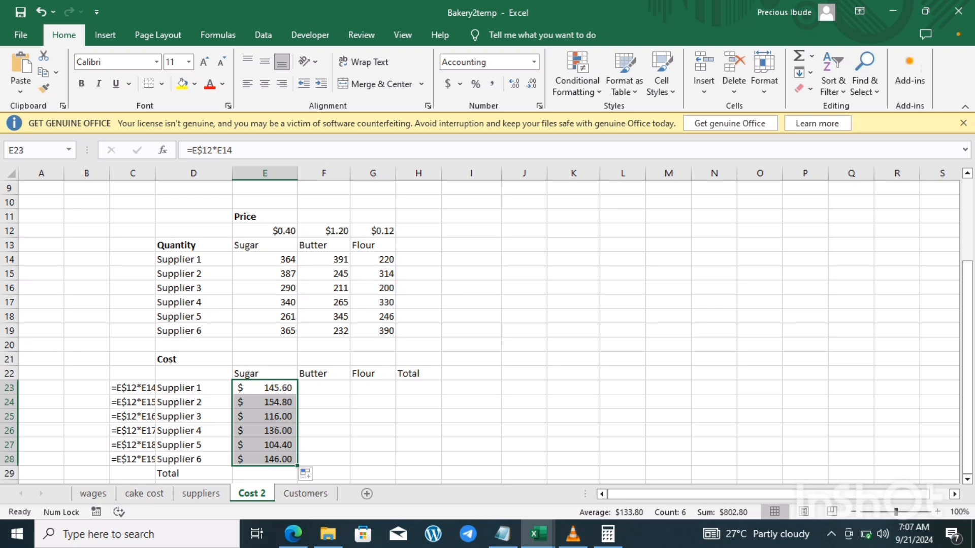
Step: Widen column C to fit the formula texts, and examine the formulas in C23:C28 against the sugar price in E12
{"action": "left_click", "coordinate": [265, 231]}
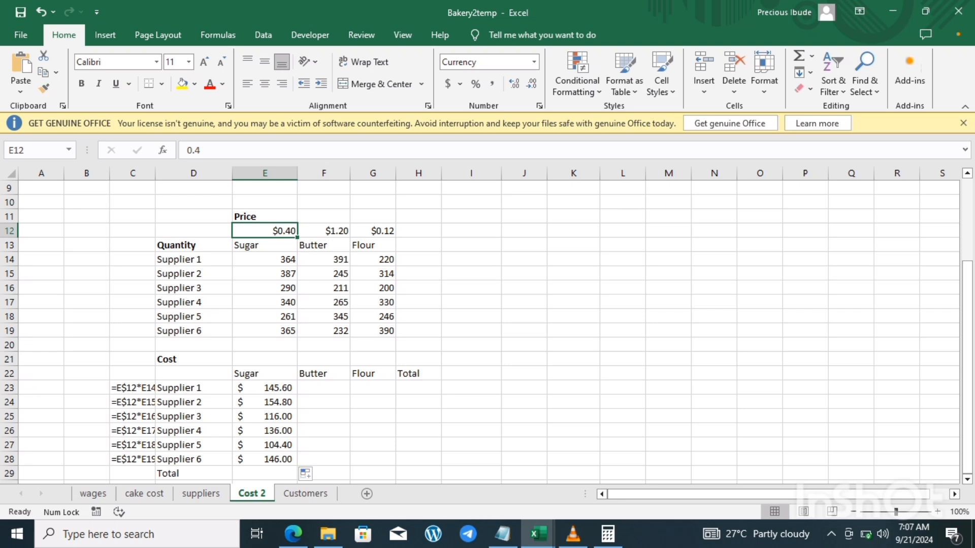
{"action": "left_click_drag", "start_coordinate": [155, 173], "coordinate": [169, 173]}
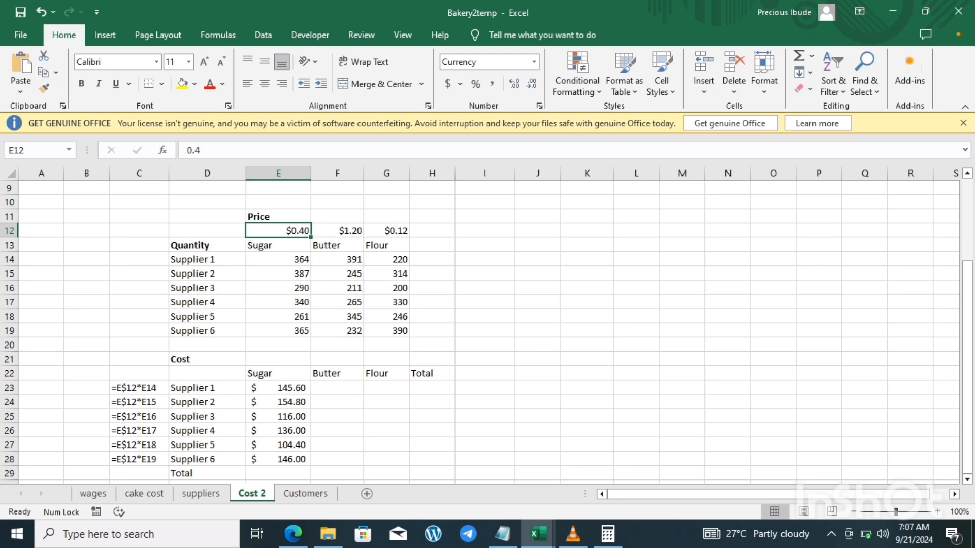
{"action": "left_click", "coordinate": [140, 387]}
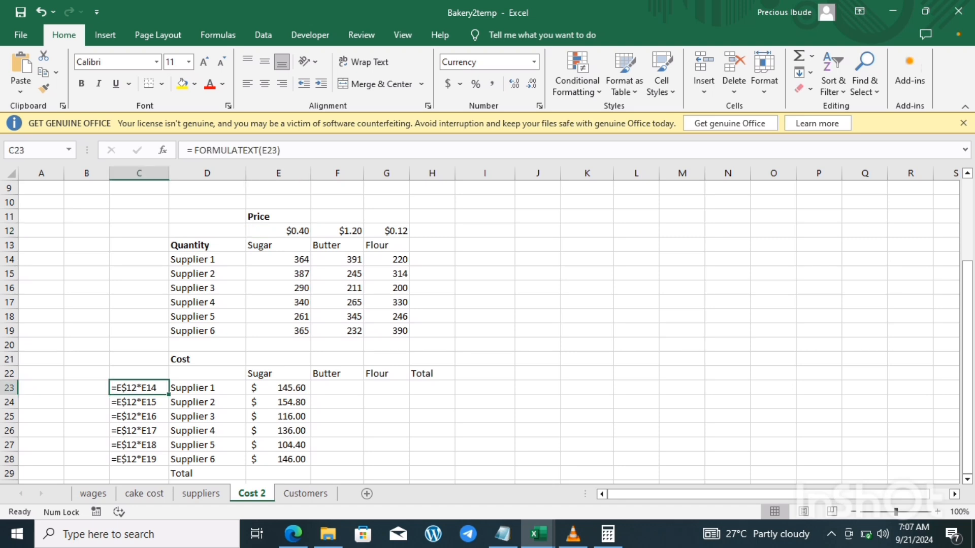
{"action": "key", "text": "ctrl+shift+Down"}
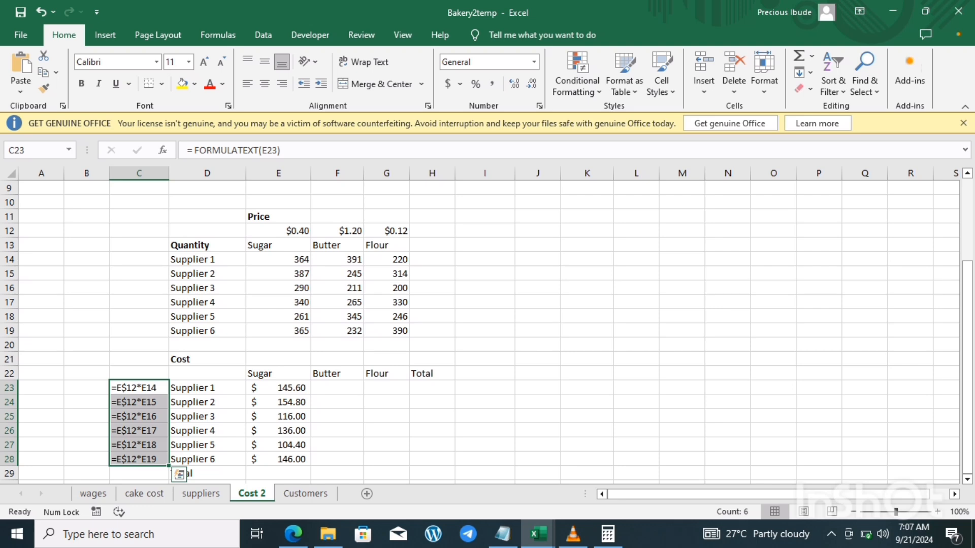
Step: Fill the sugar cost formulas across the Butter and Flour columns for all six suppliers, through G28
{"action": "left_click", "coordinate": [278, 388]}
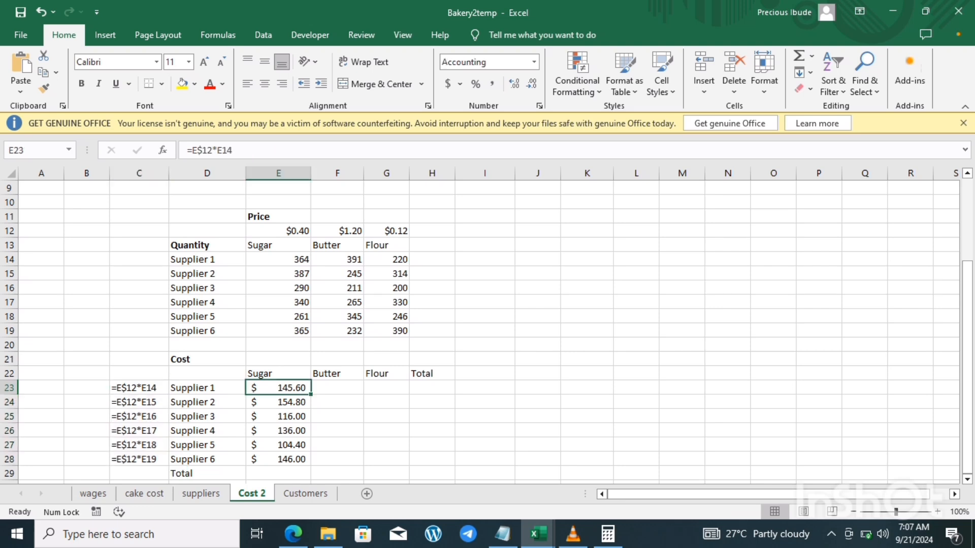
{"action": "left_click_drag", "start_coordinate": [311, 395], "coordinate": [410, 461]}
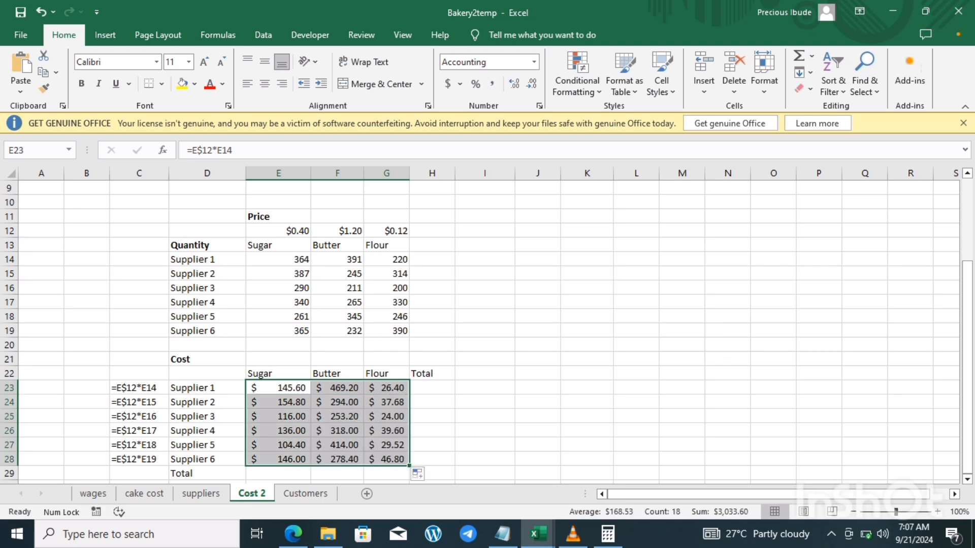
{"action": "left_click", "coordinate": [431, 387]}
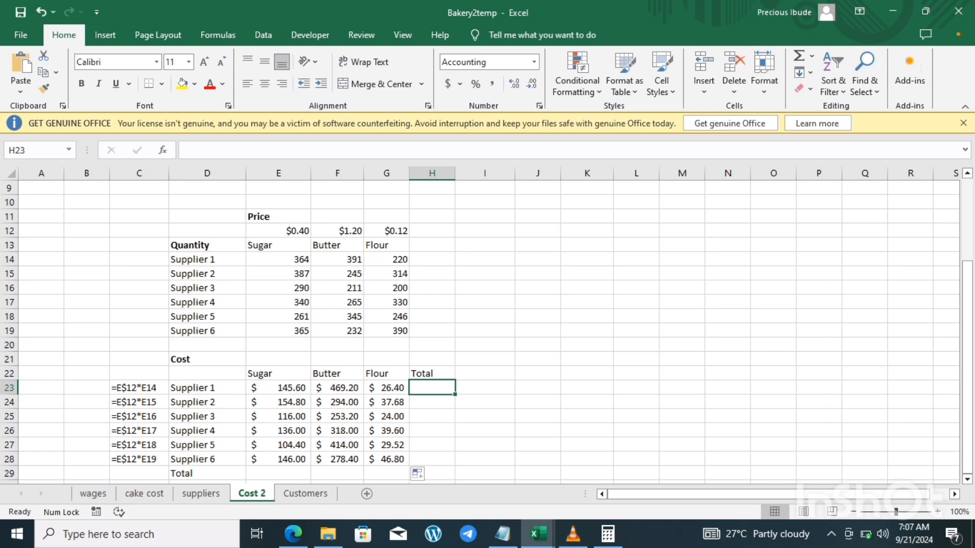
{"action": "left_click_drag", "start_coordinate": [967, 379], "coordinate": [967, 379]}
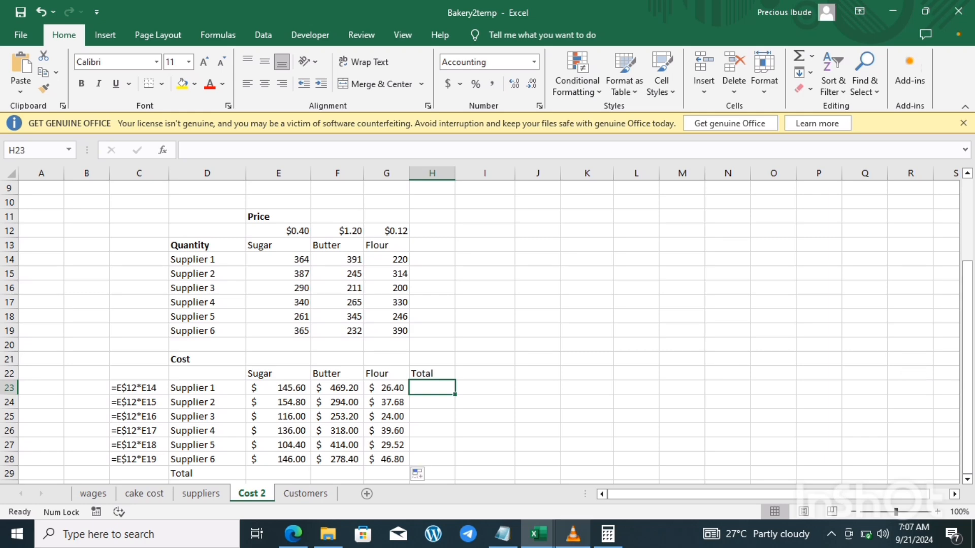
{"action": "left_click", "coordinate": [573, 534]}
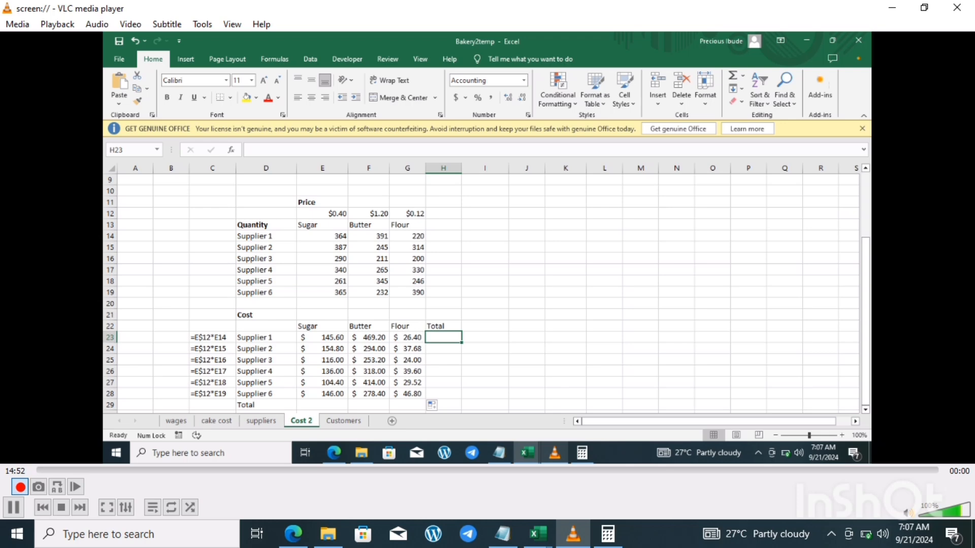